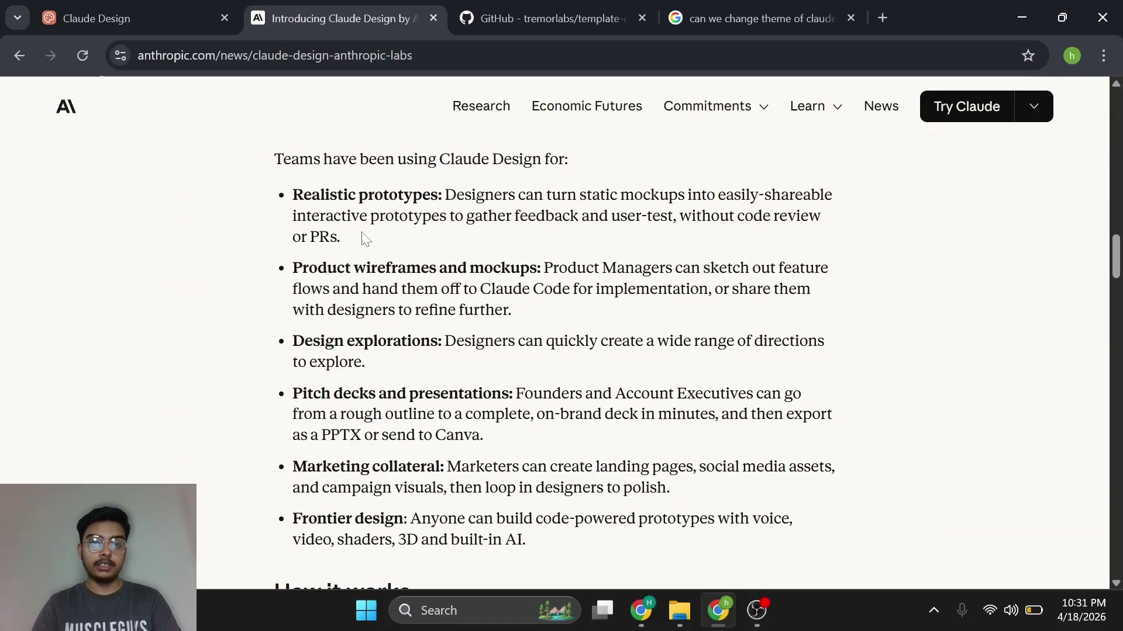
# Read the Claude Design announcement's list of team use cases, from realistic prototypes through pitch decks to frontier design
pyautogui.scroll(-1, 431, 238)
pyautogui.moveTo(292, 339); pyautogui.dragTo(489, 394)
pyautogui.click(490, 395)
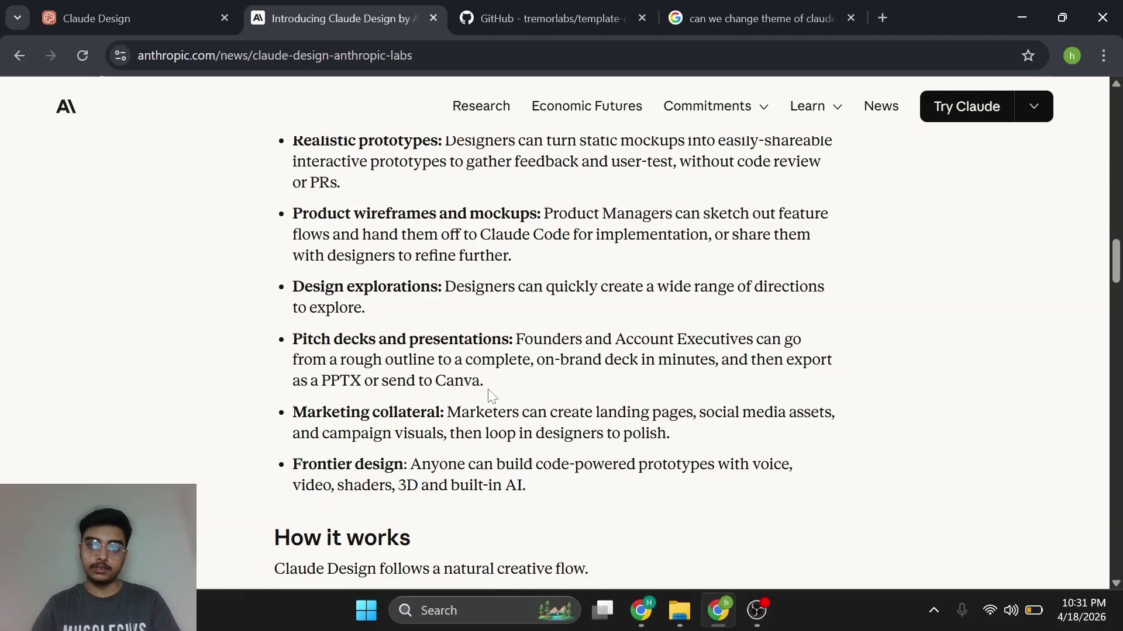
pyautogui.scroll(-5, 483, 520)
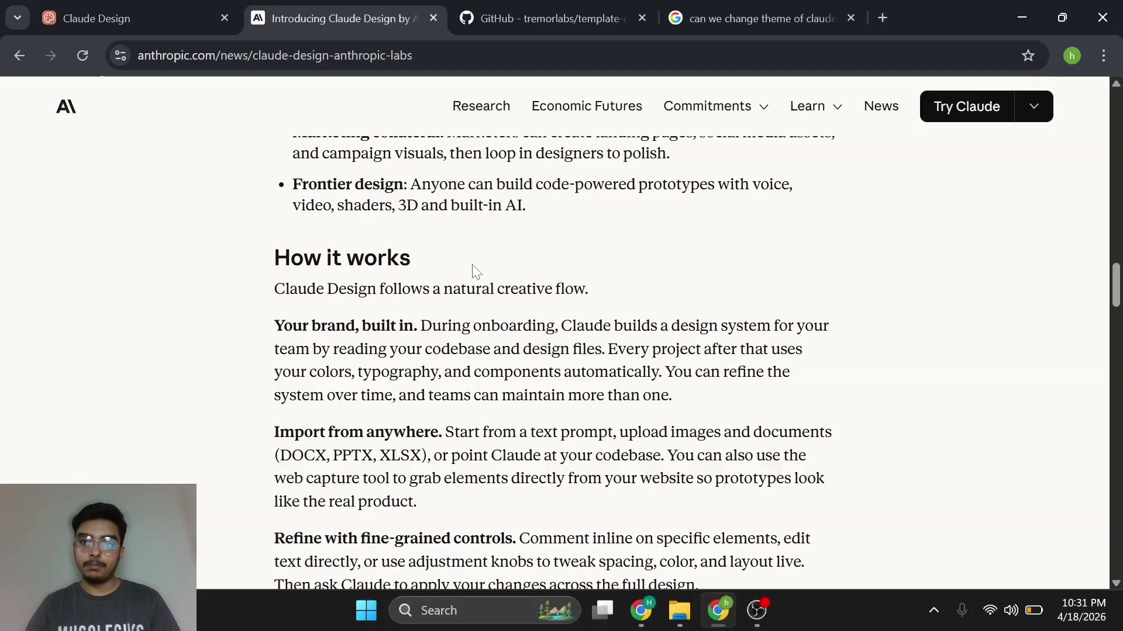
pyautogui.scroll(20, 539, 263)
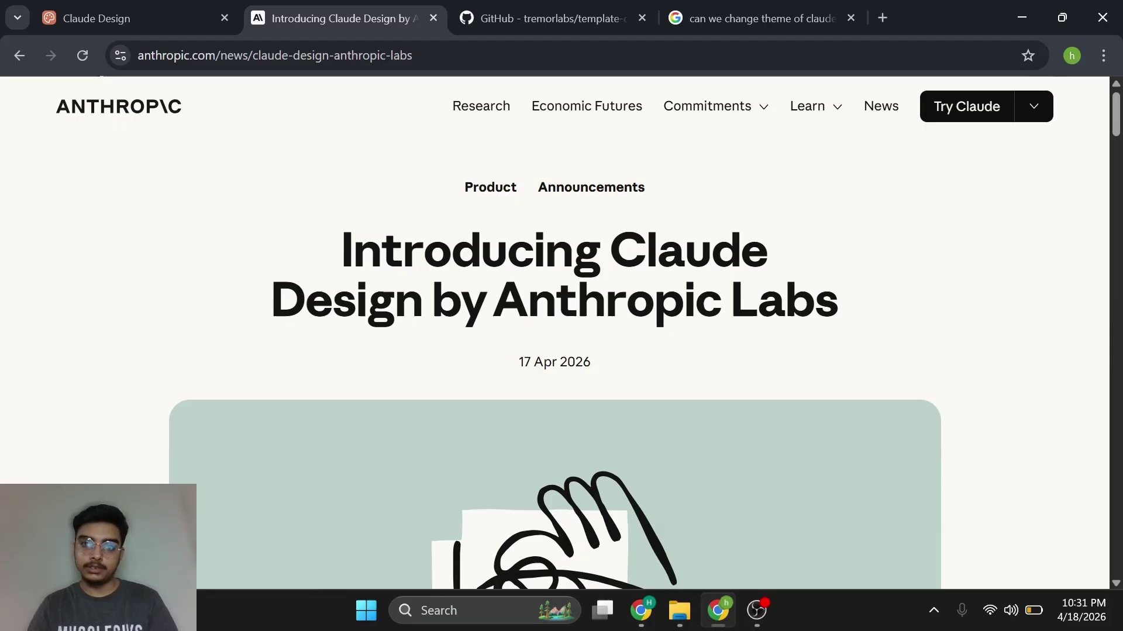
pyautogui.scroll(-6, 622, 268)
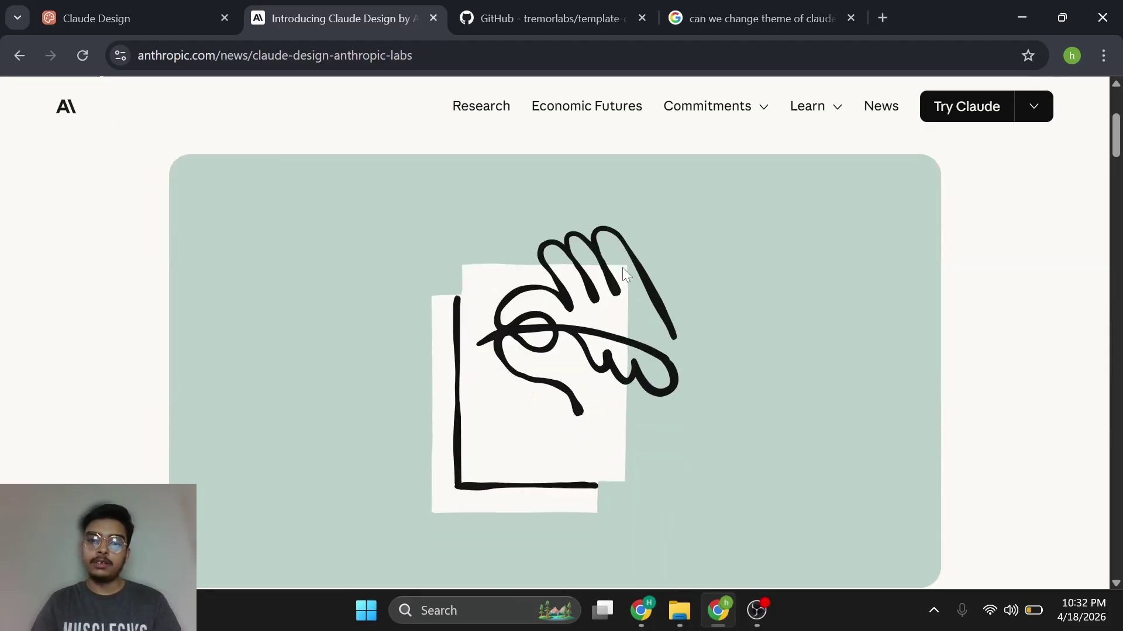
pyautogui.scroll(-15, 624, 269)
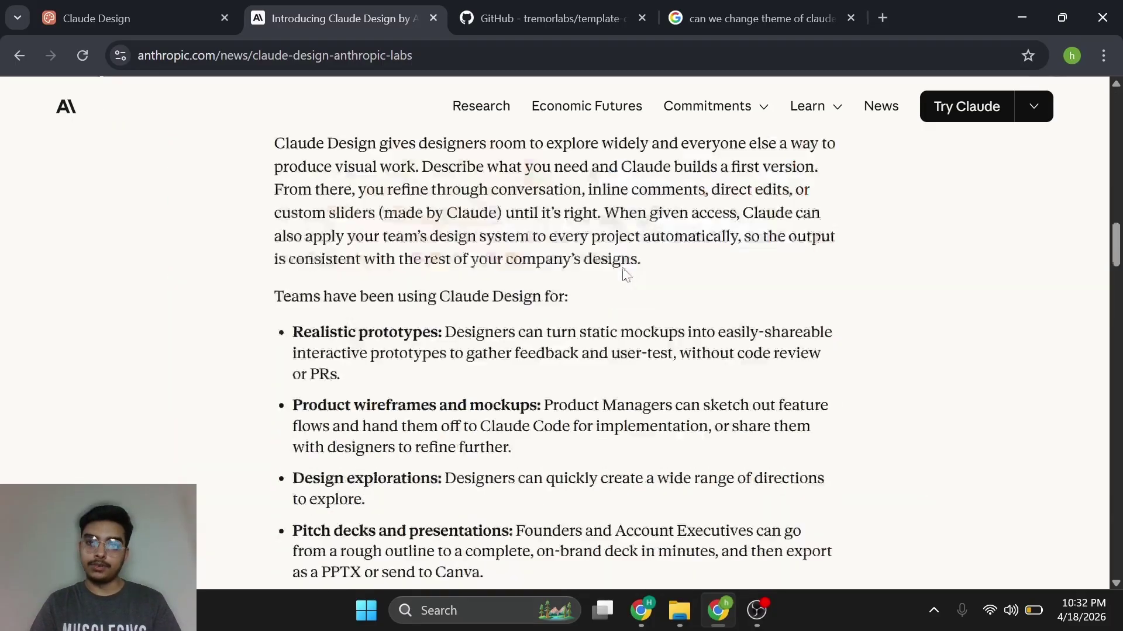
pyautogui.scroll(-7, 627, 274)
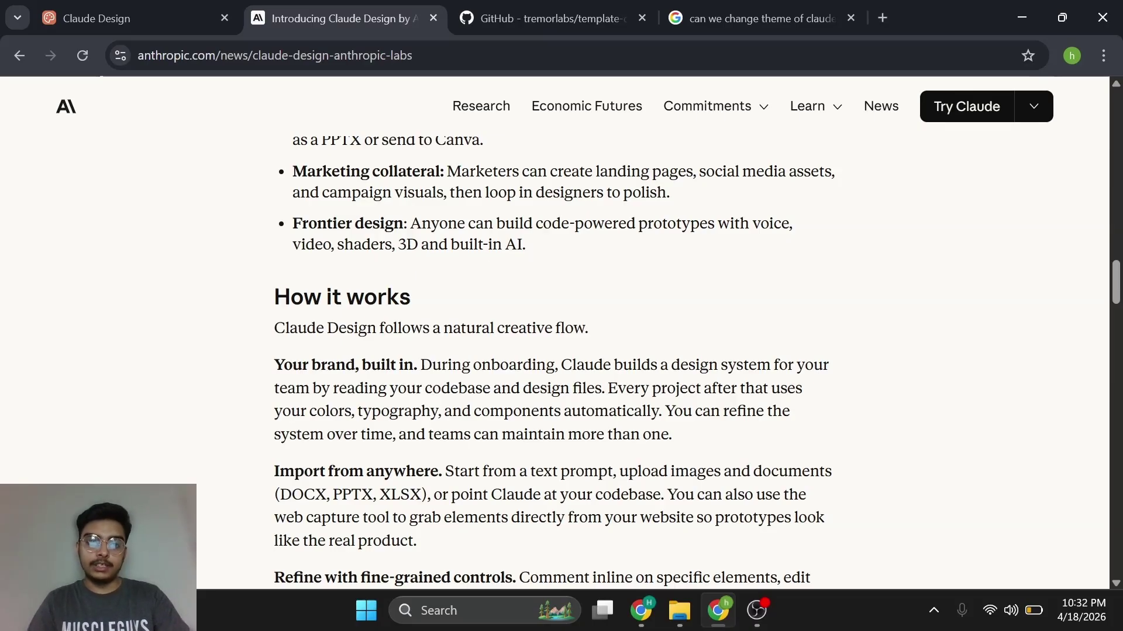
pyautogui.moveTo(292, 225); pyautogui.dragTo(603, 258)
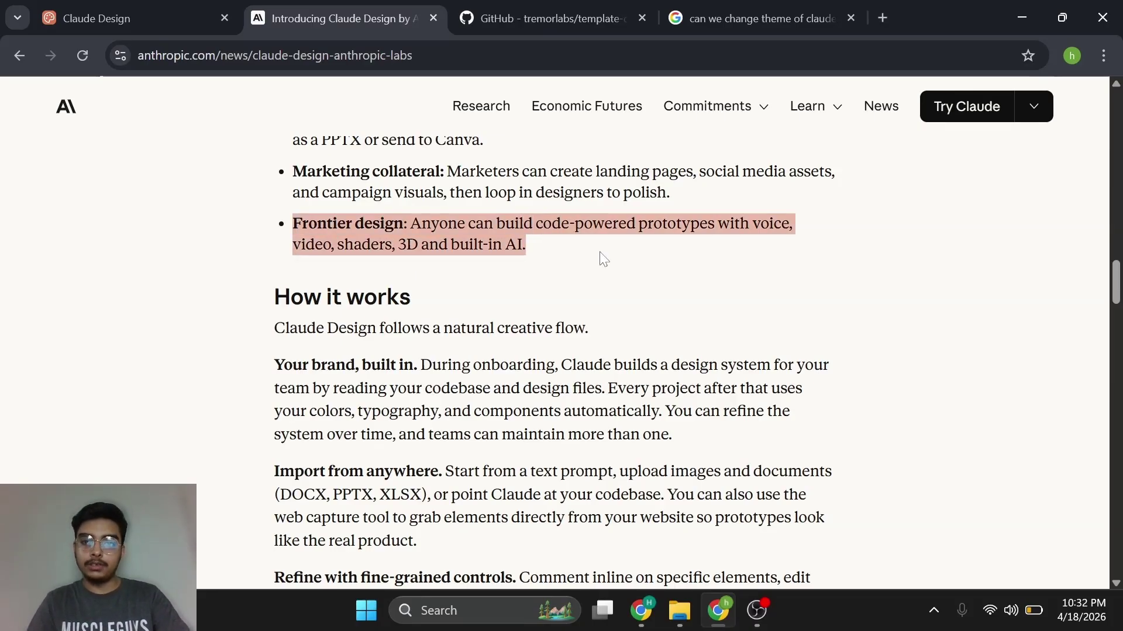
pyautogui.click(603, 259)
pyautogui.moveTo(315, 244); pyautogui.dragTo(530, 250)
pyautogui.click(534, 258)
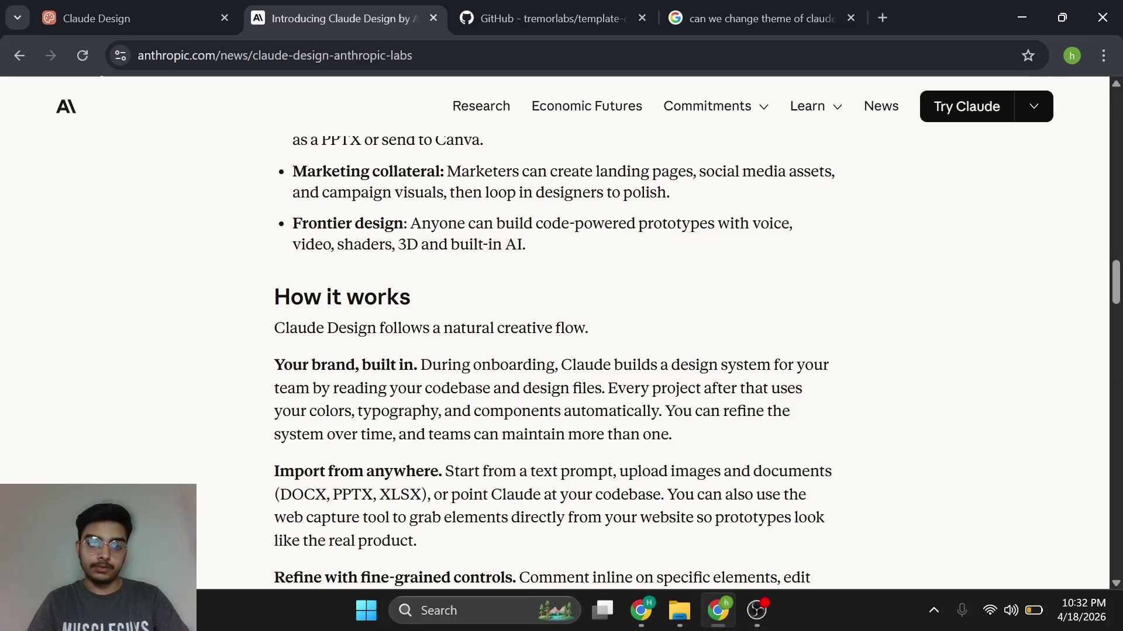
# Read the announcement's "How it works" section on brand, import and fine-grained controls, and skim the rest of the article
pyautogui.scroll(-5, 535, 257)
pyautogui.scroll(2, 534, 257)
pyautogui.moveTo(280, 304); pyautogui.dragTo(421, 310)
pyautogui.click(424, 318)
pyautogui.scroll(-1, 424, 323)
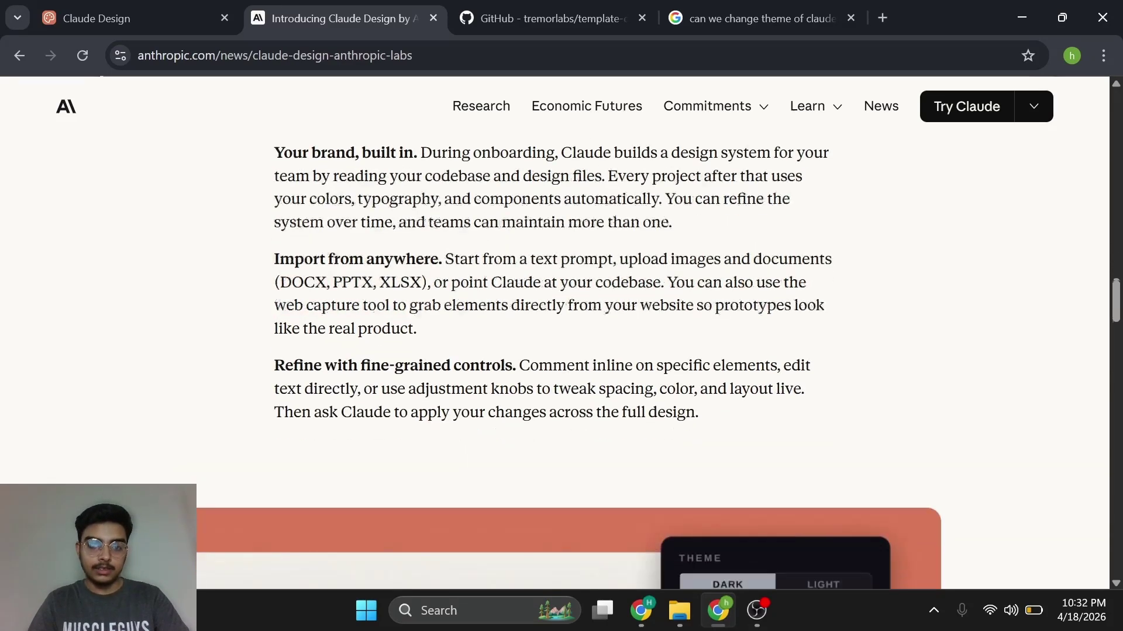
pyautogui.scroll(-1, 424, 323)
pyautogui.moveTo(275, 305); pyautogui.dragTo(544, 319)
pyautogui.click(611, 345)
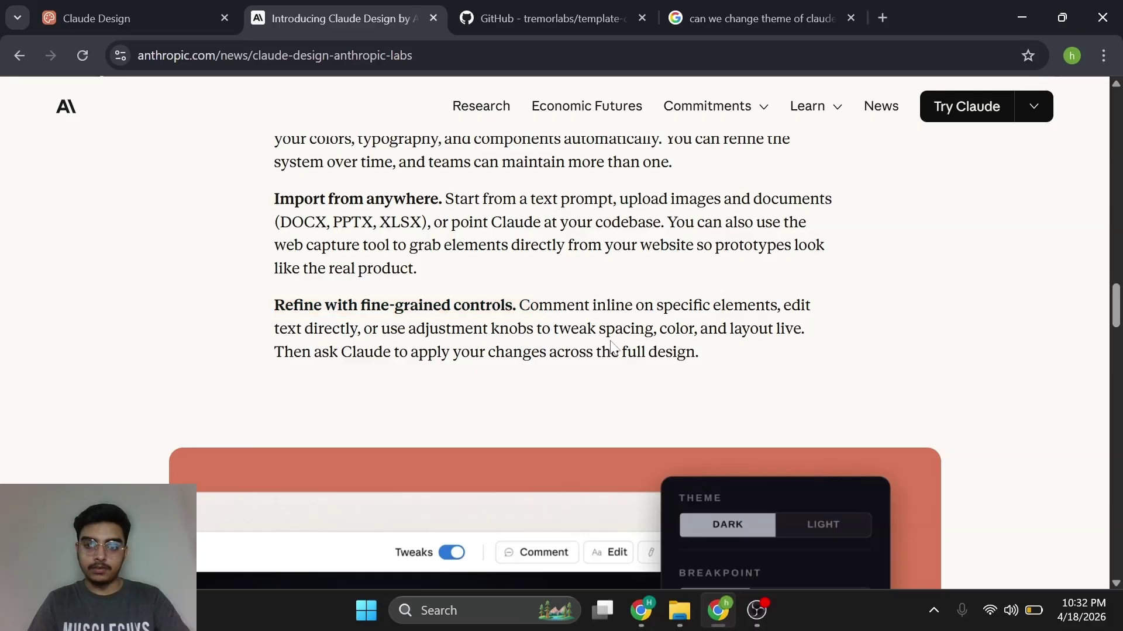
pyautogui.scroll(-15, 611, 344)
pyautogui.scroll(-13, 610, 345)
pyautogui.scroll(11, 610, 345)
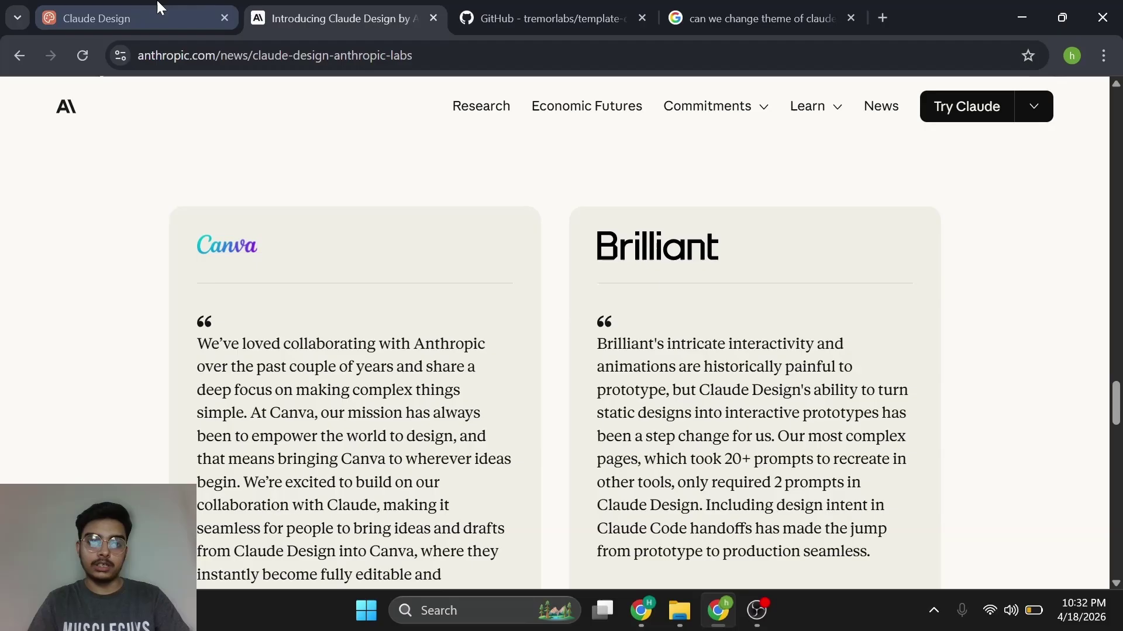
# Switch to Claude Design and look through the Slide deck, From template, Other and Prototype project types
pyautogui.click(117, 13)
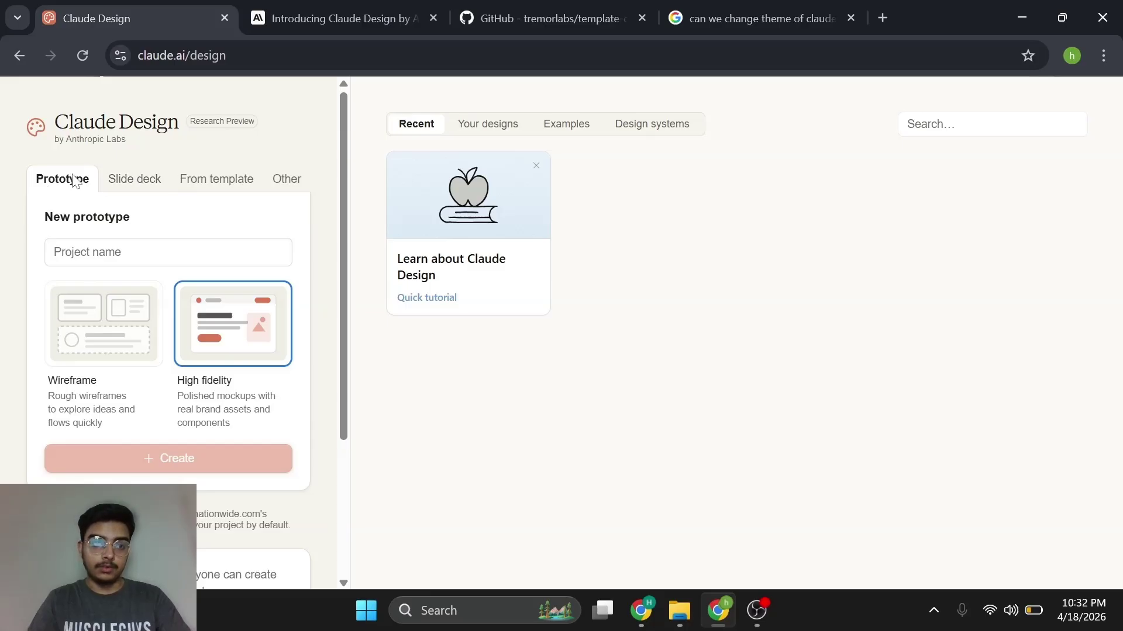
pyautogui.click(136, 179)
pyautogui.click(216, 179)
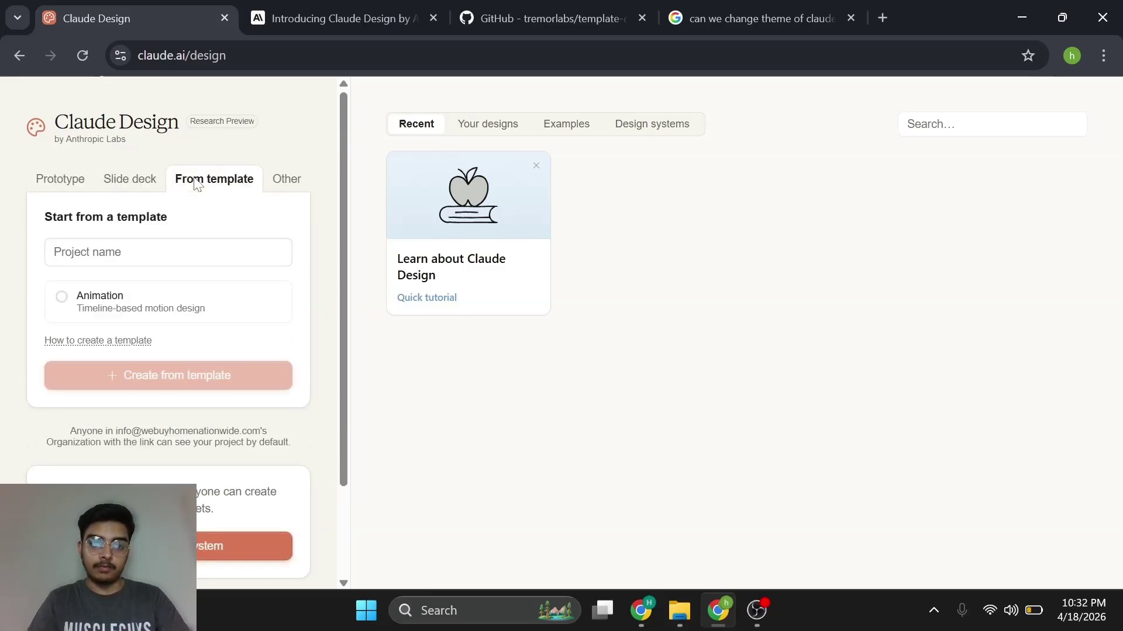
pyautogui.click(283, 183)
pyautogui.click(64, 181)
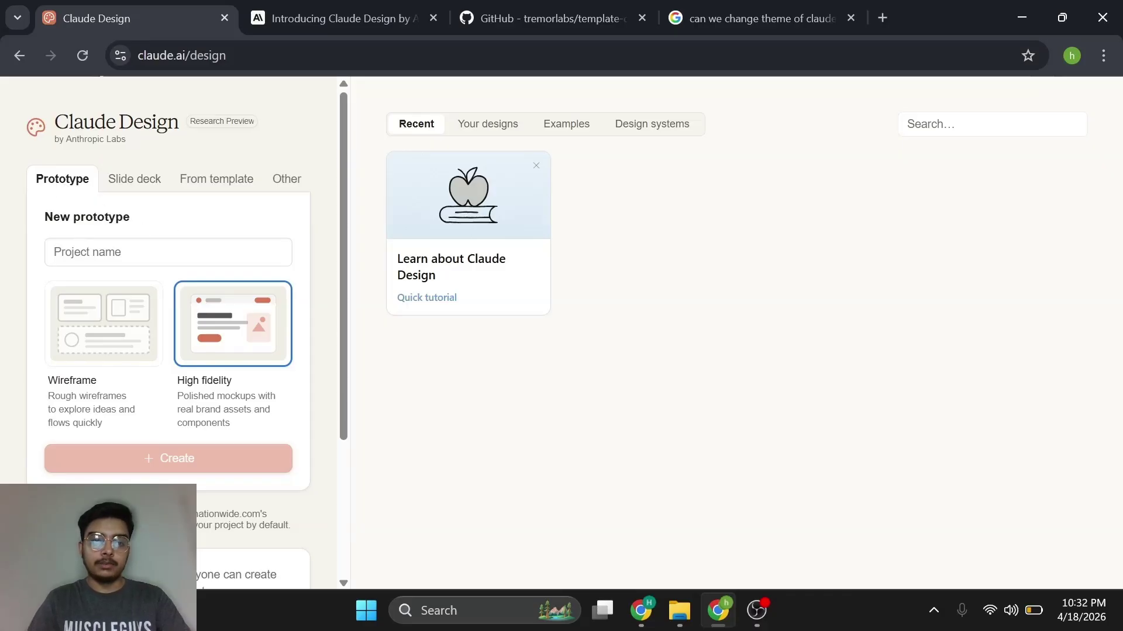
# Compare the Wireframe and High fidelity options for a new prototype, ending on High fidelity
pyautogui.click(125, 318)
pyautogui.click(221, 330)
pyautogui.click(103, 344)
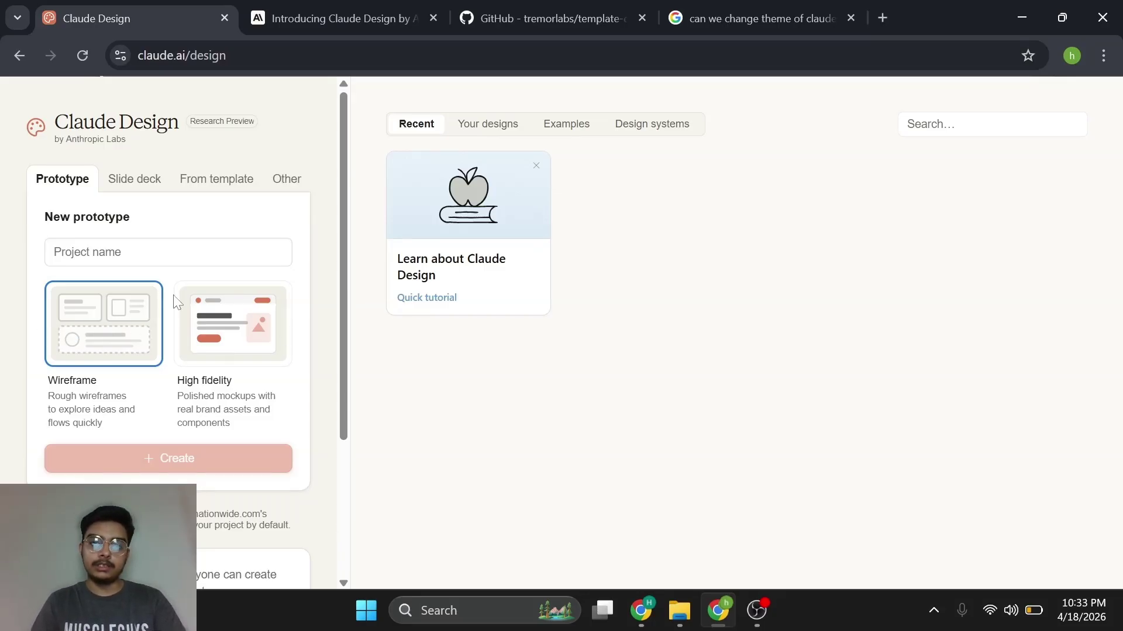
pyautogui.click(206, 323)
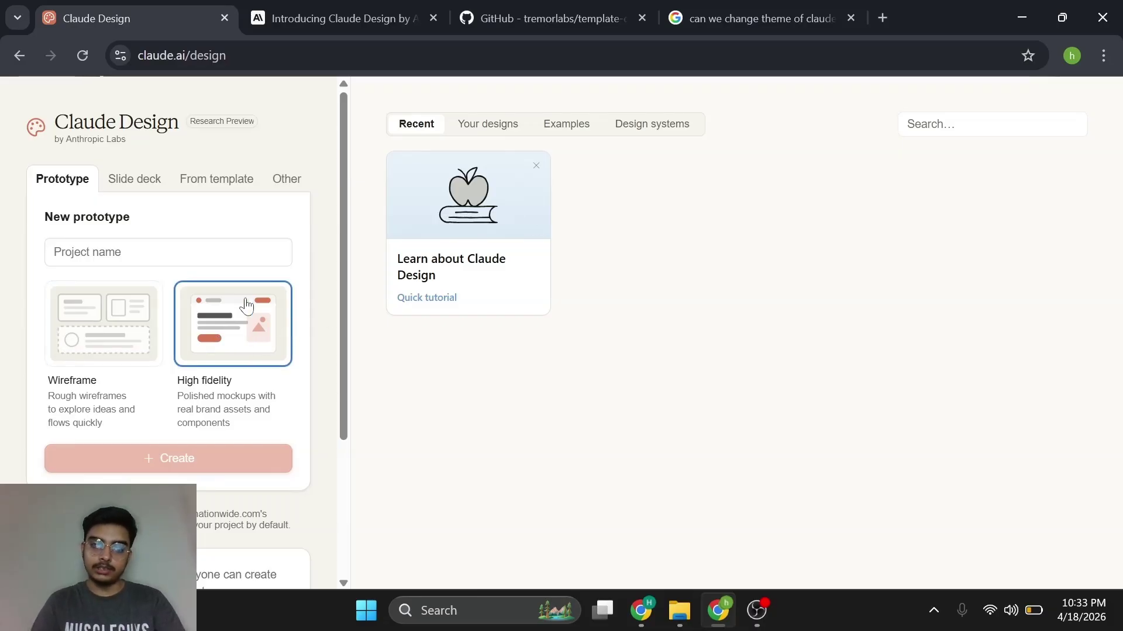
# Examine the design system option below the prototype form and revisit the Slide deck and From template forms, ending on Prototype
pyautogui.scroll(-2, 265, 336)
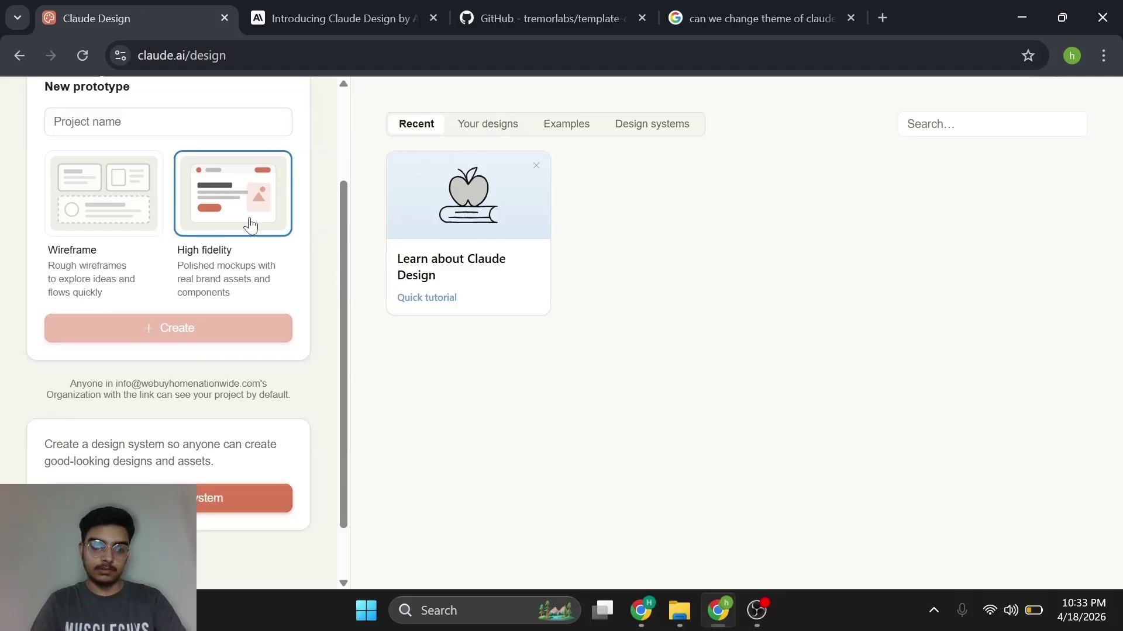
pyautogui.scroll(-1, 250, 222)
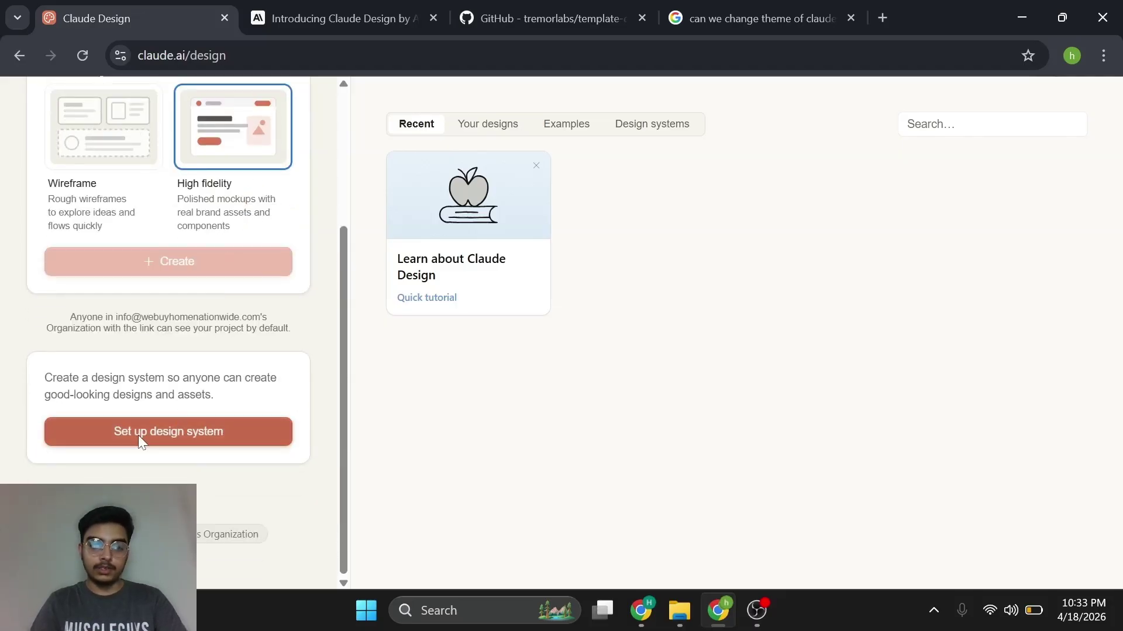
pyautogui.scroll(3, 212, 411)
pyautogui.scroll(-3, 212, 411)
pyautogui.scroll(3, 209, 390)
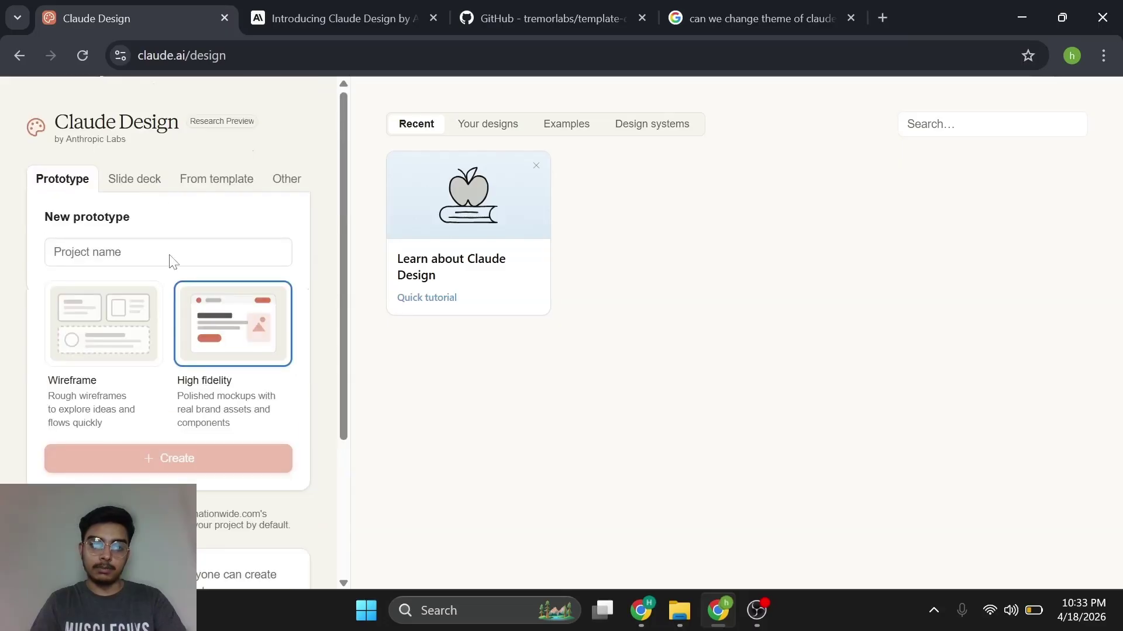
pyautogui.click(133, 180)
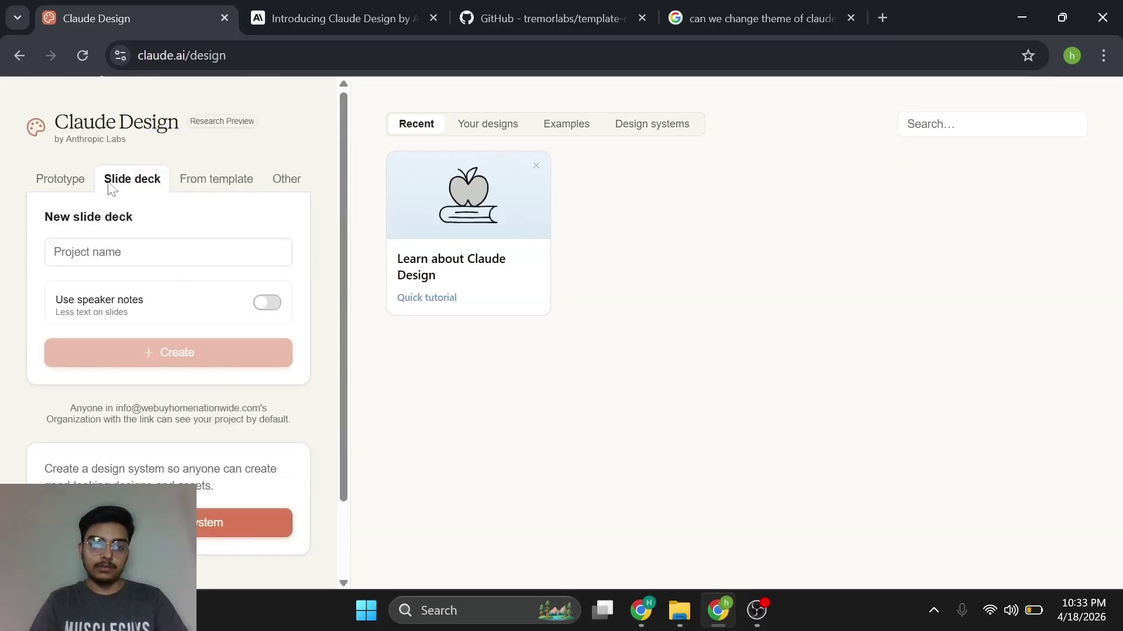
pyautogui.click(216, 182)
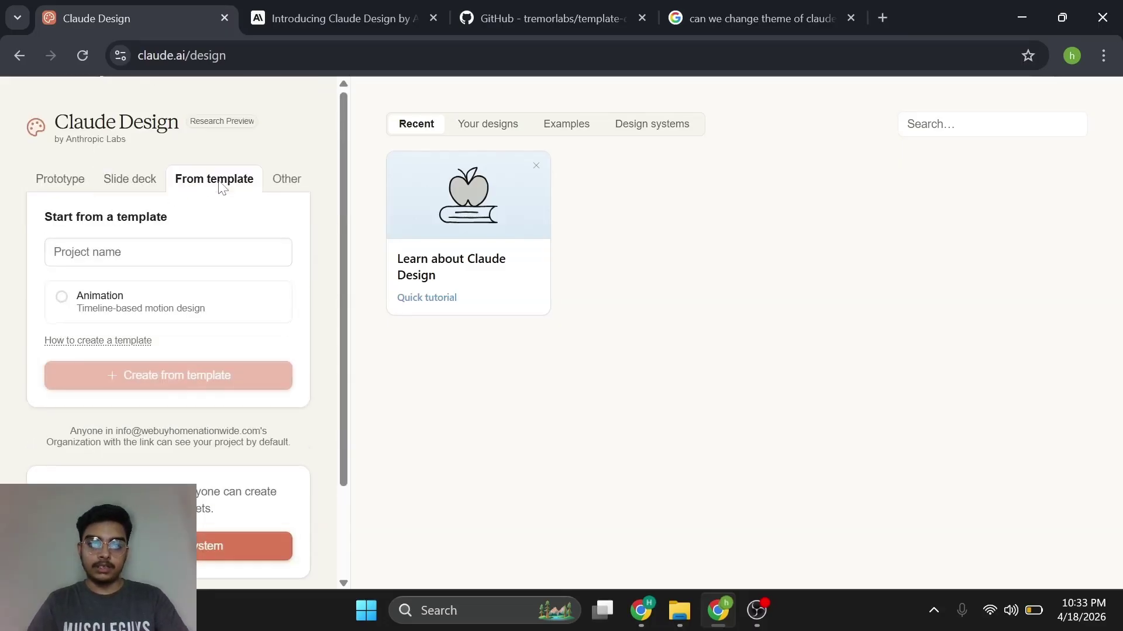
pyautogui.click(72, 188)
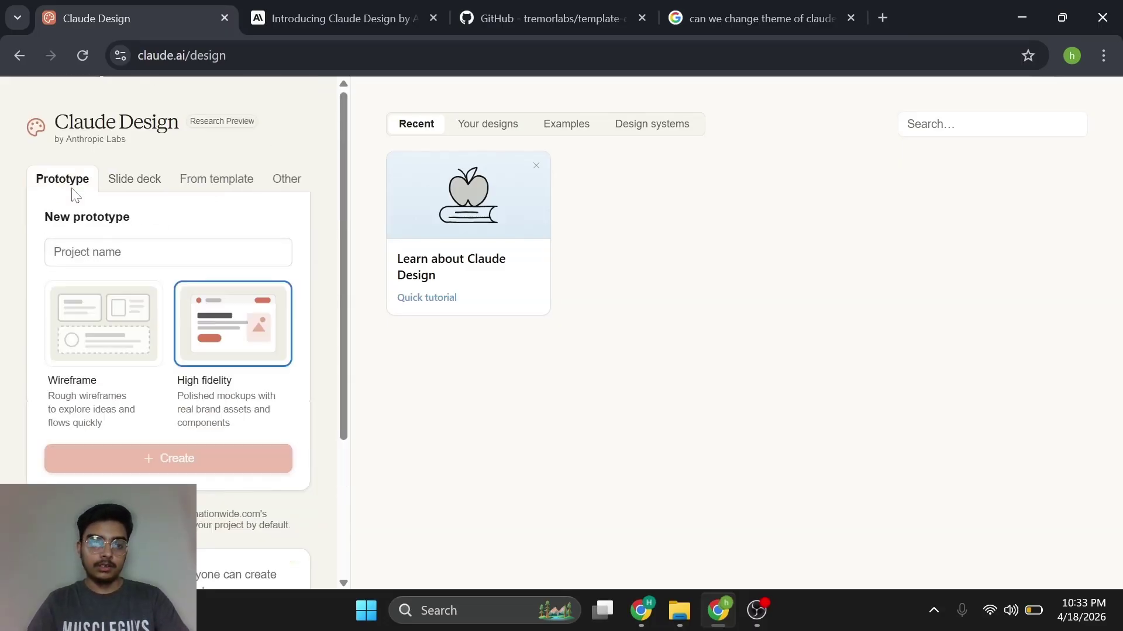
# Open the design system setup and review its fields for company, GitHub code, local code, .fig file, assets and notes
pyautogui.scroll(-3, 220, 380)
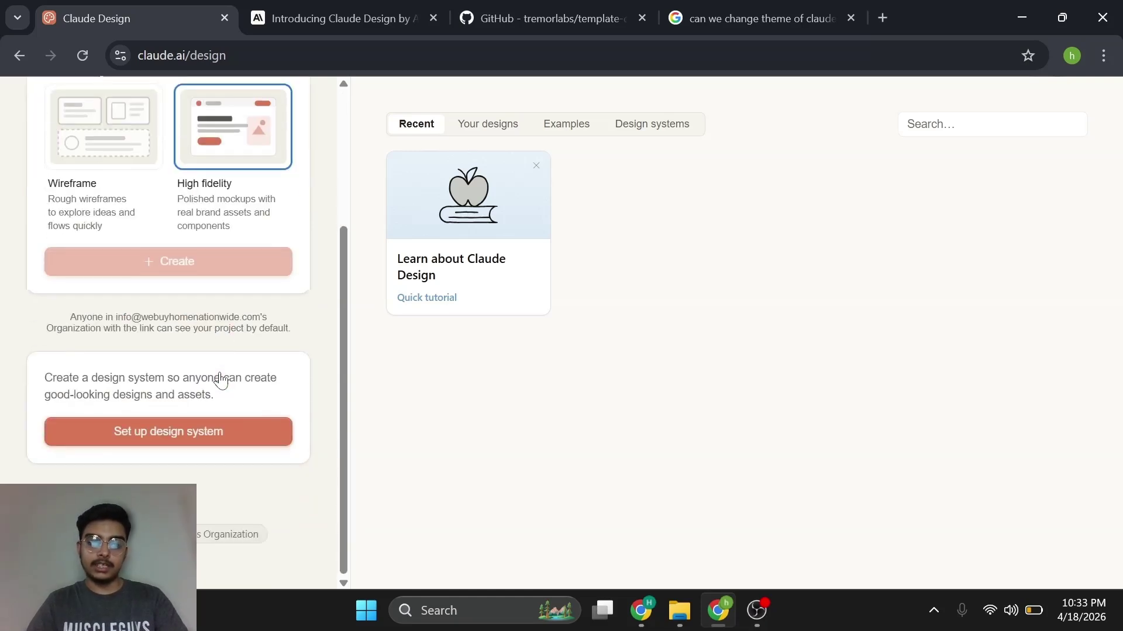
pyautogui.click(158, 433)
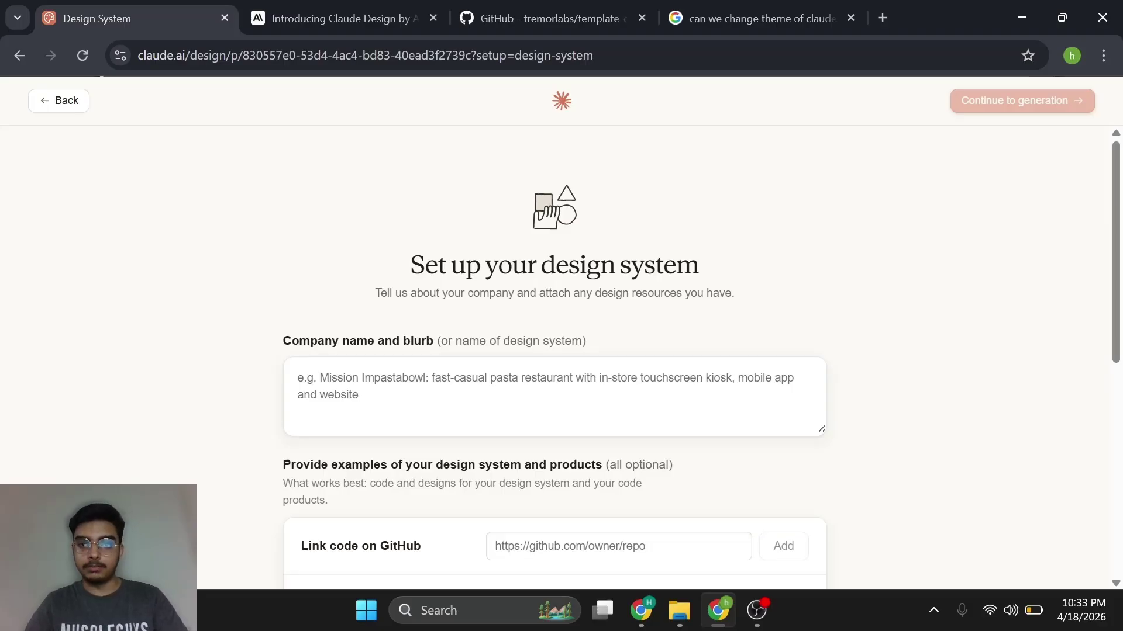
pyautogui.scroll(-5, 776, 281)
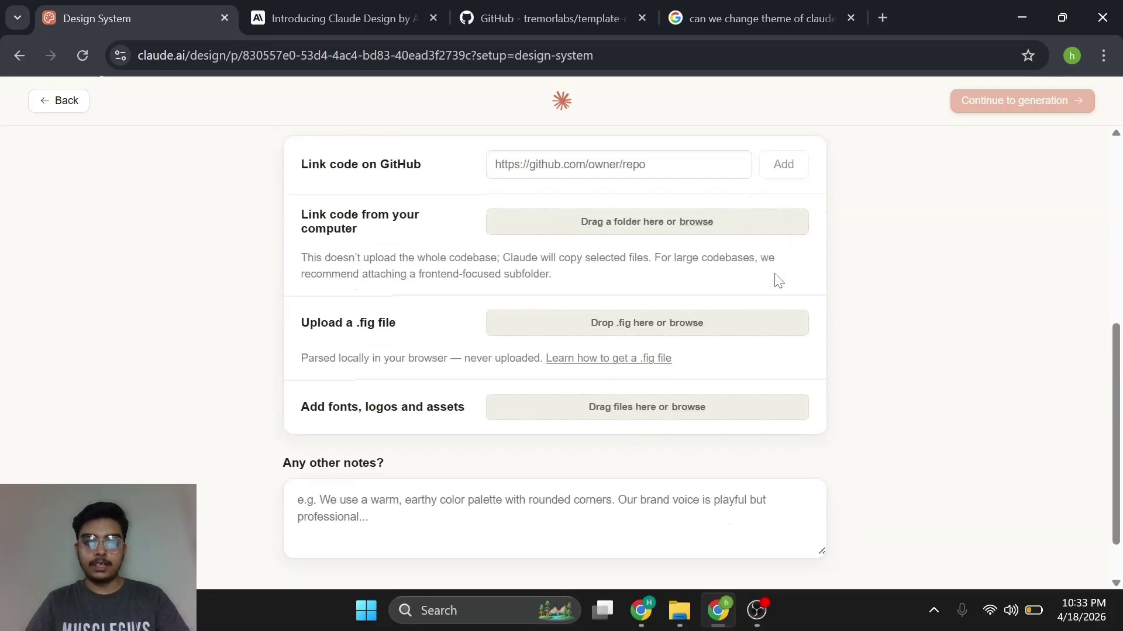
pyautogui.scroll(5, 776, 281)
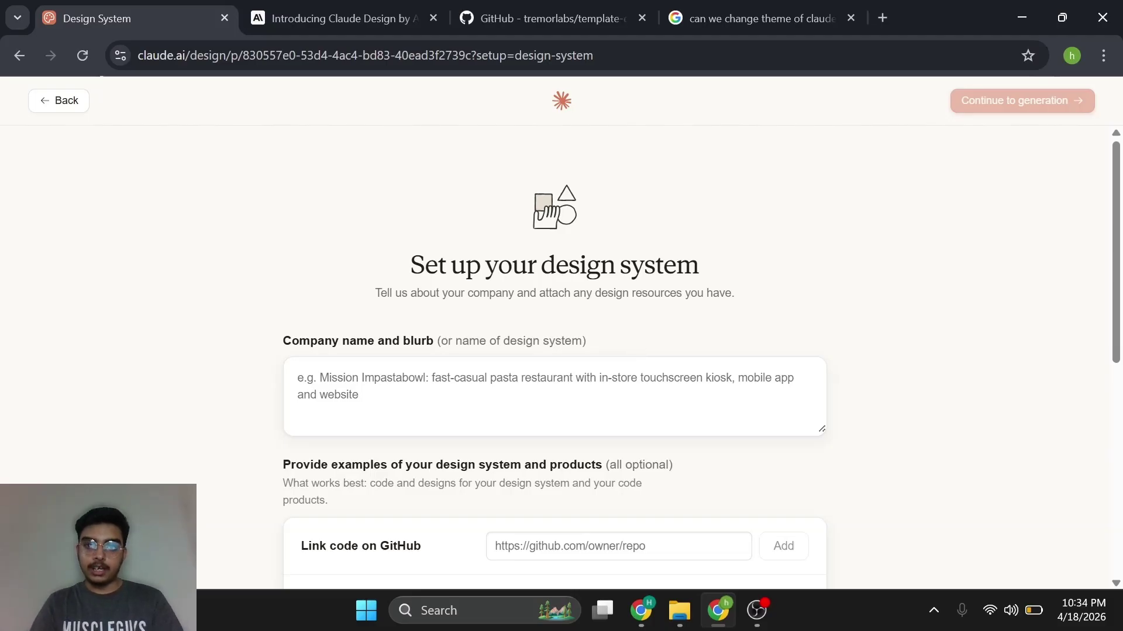
pyautogui.scroll(-2, 554, 351)
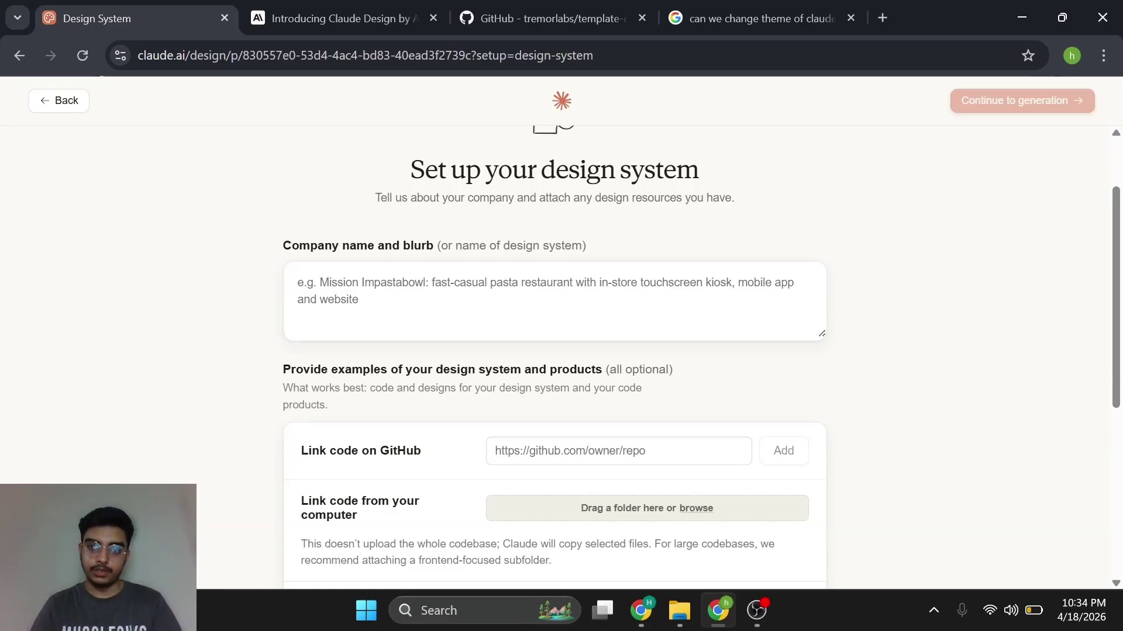
pyautogui.scroll(2, 641, 227)
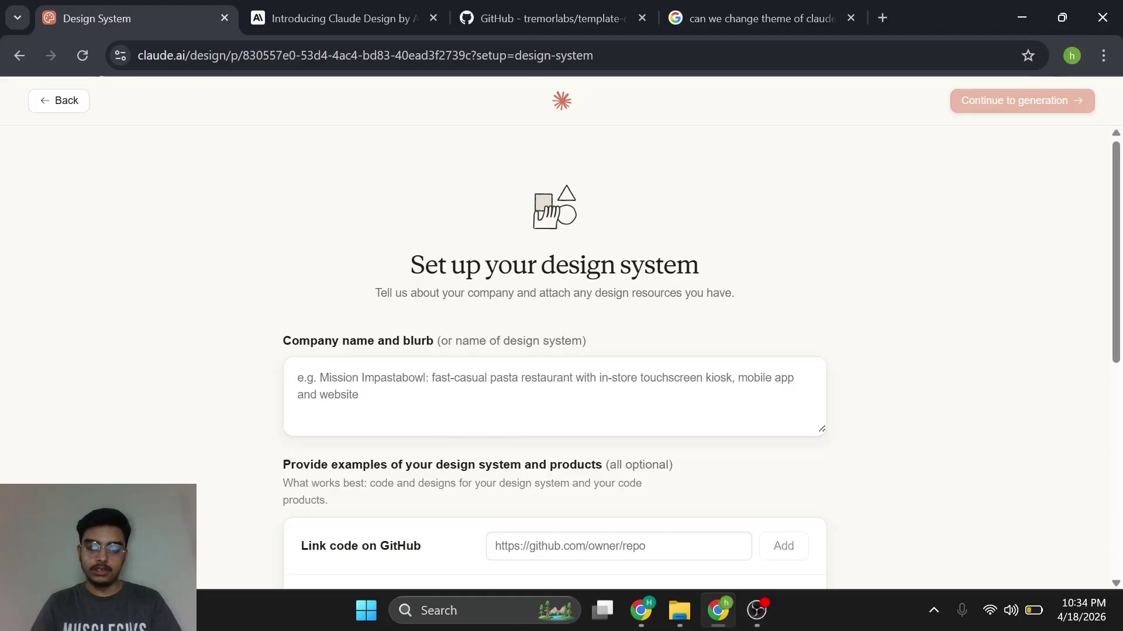
pyautogui.scroll(-7, 720, 276)
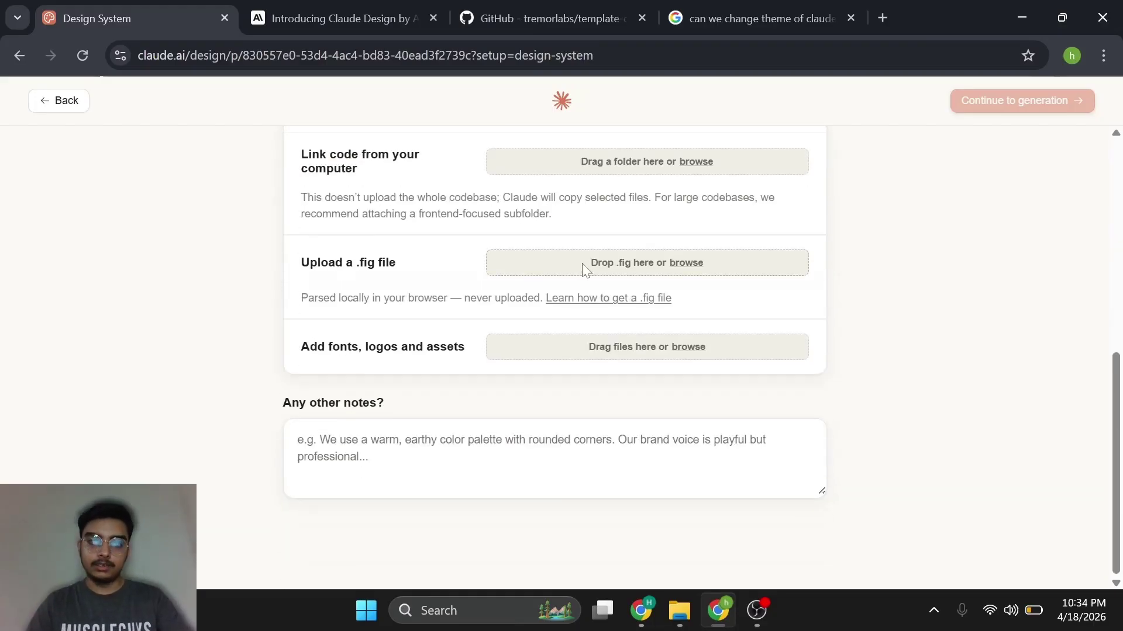
pyautogui.scroll(7, 578, 269)
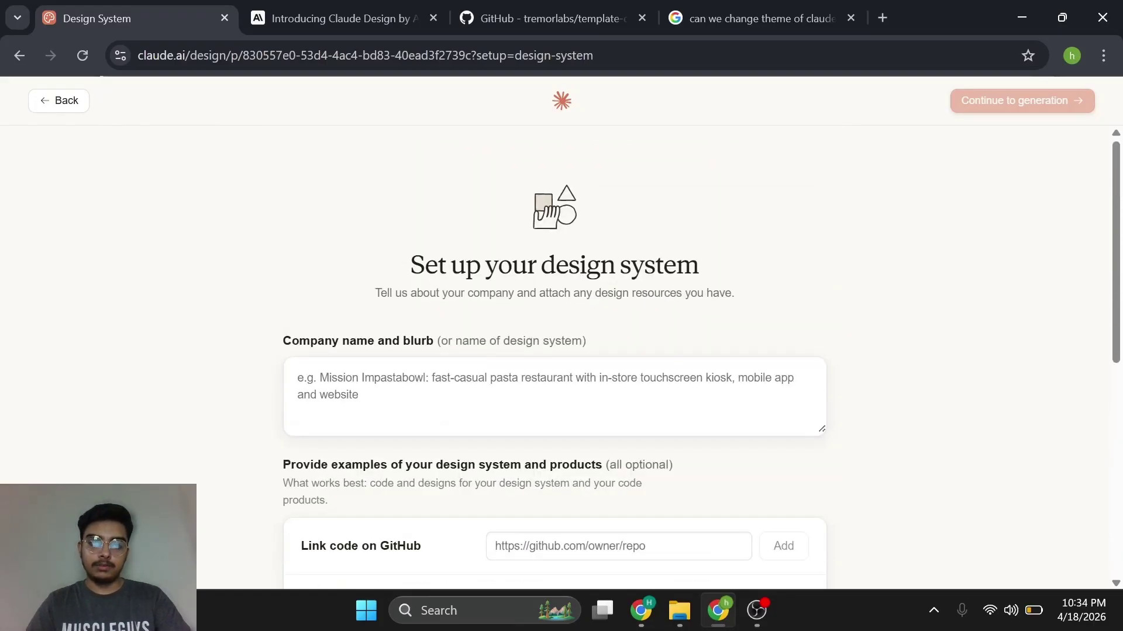
# Enter "Customer Management System" as the company name and blurb of the design system
pyautogui.write('C')
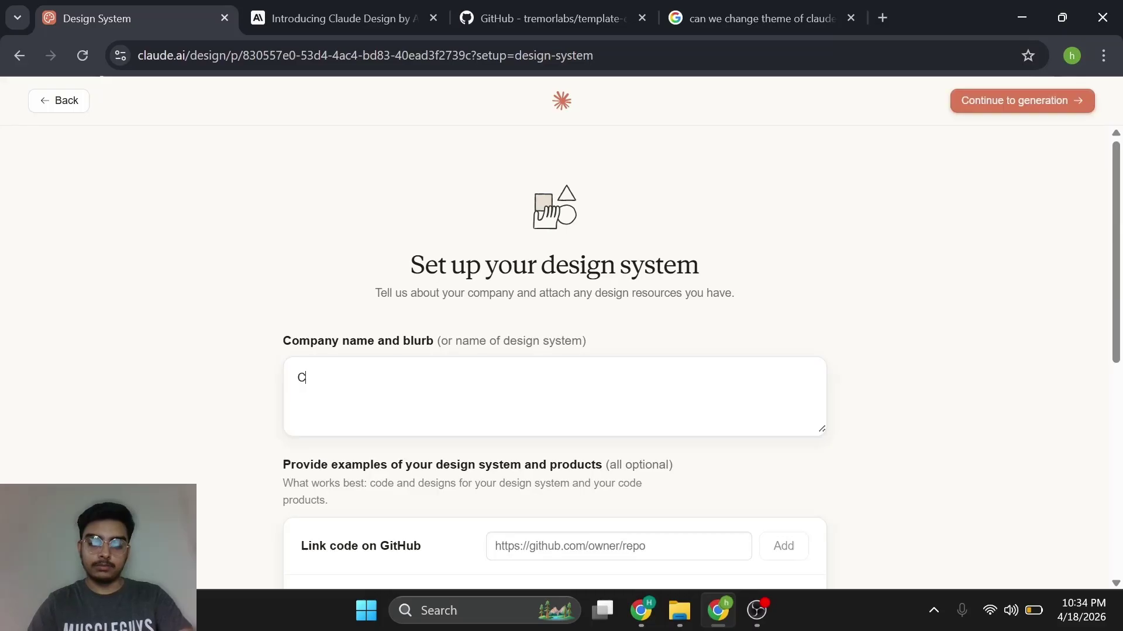
pyautogui.write('ustomer Man')
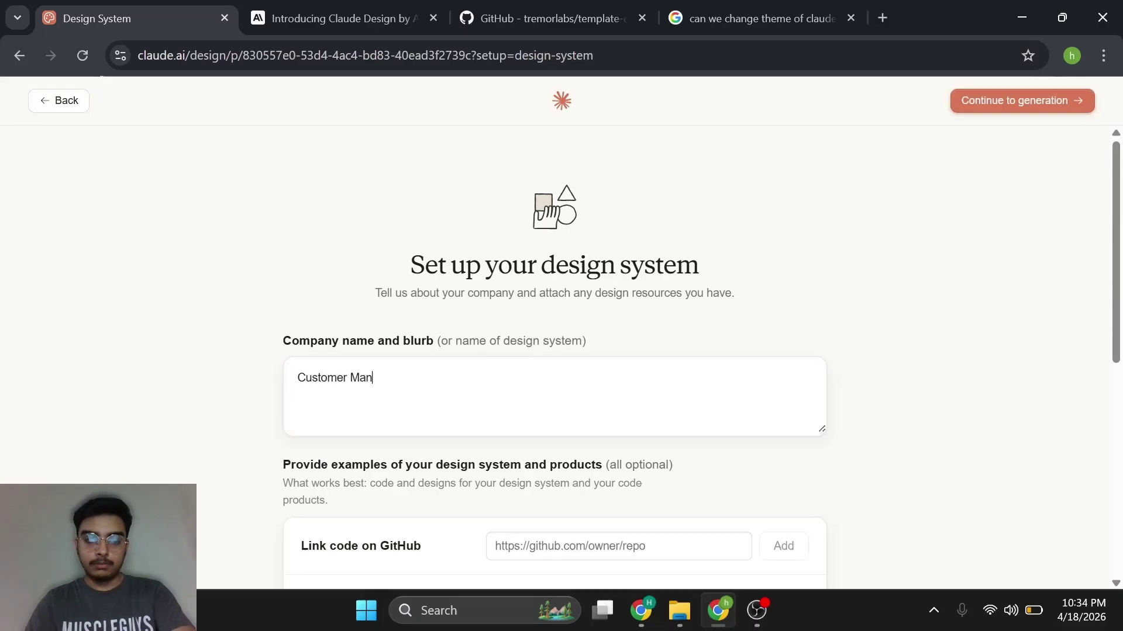
pyautogui.write('agement System')
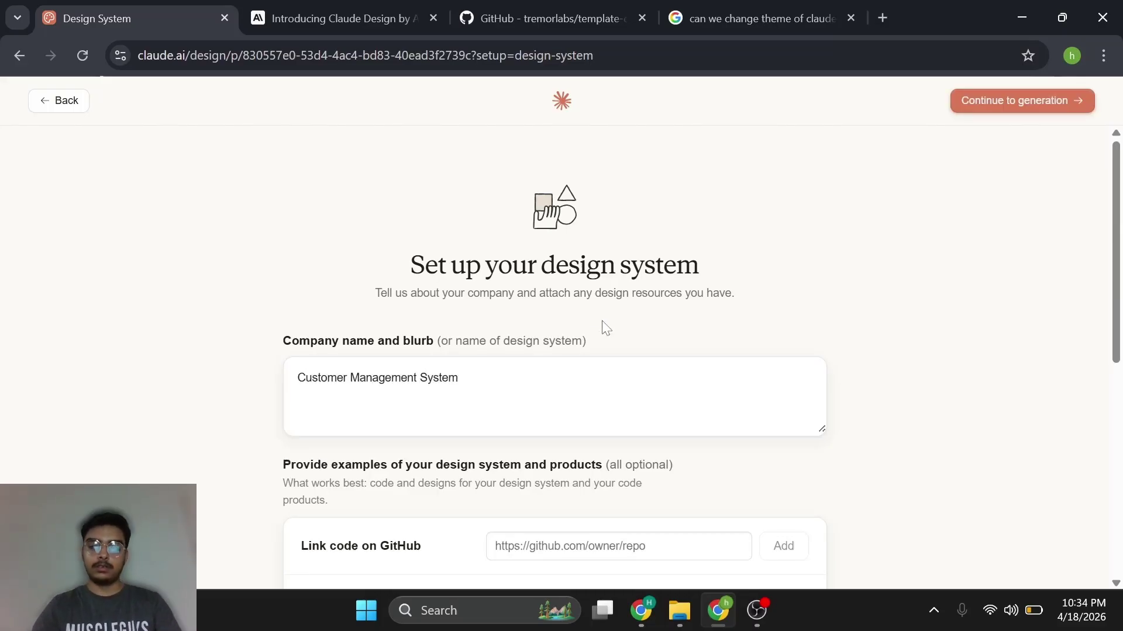
pyautogui.moveTo(461, 377); pyautogui.dragTo(297, 377)
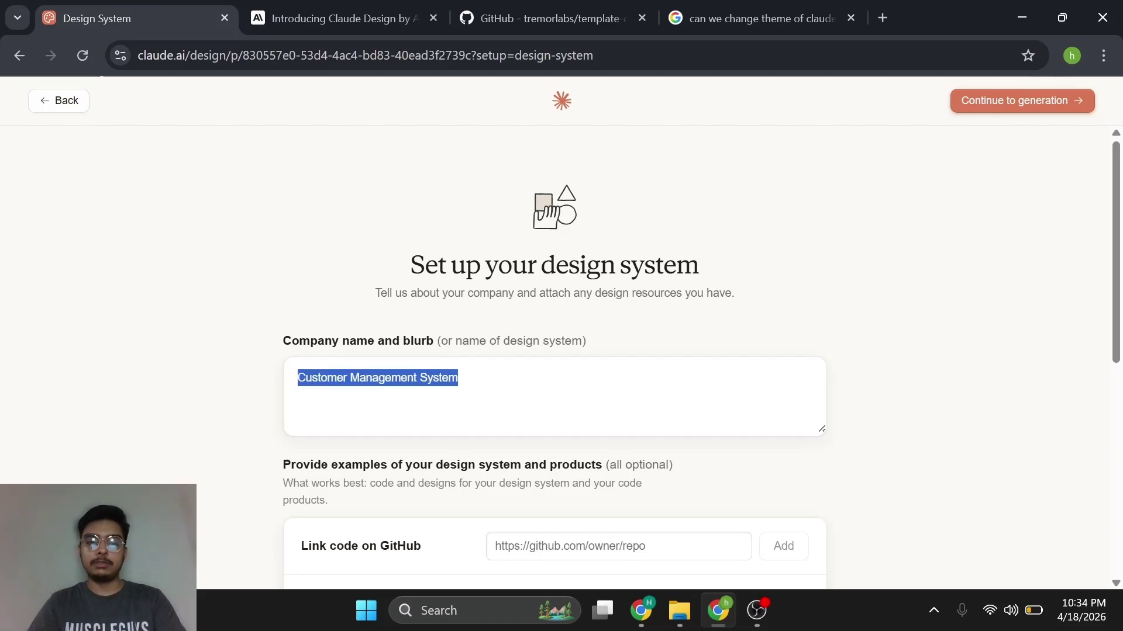
pyautogui.click(401, 377)
pyautogui.scroll(-3, 293, 358)
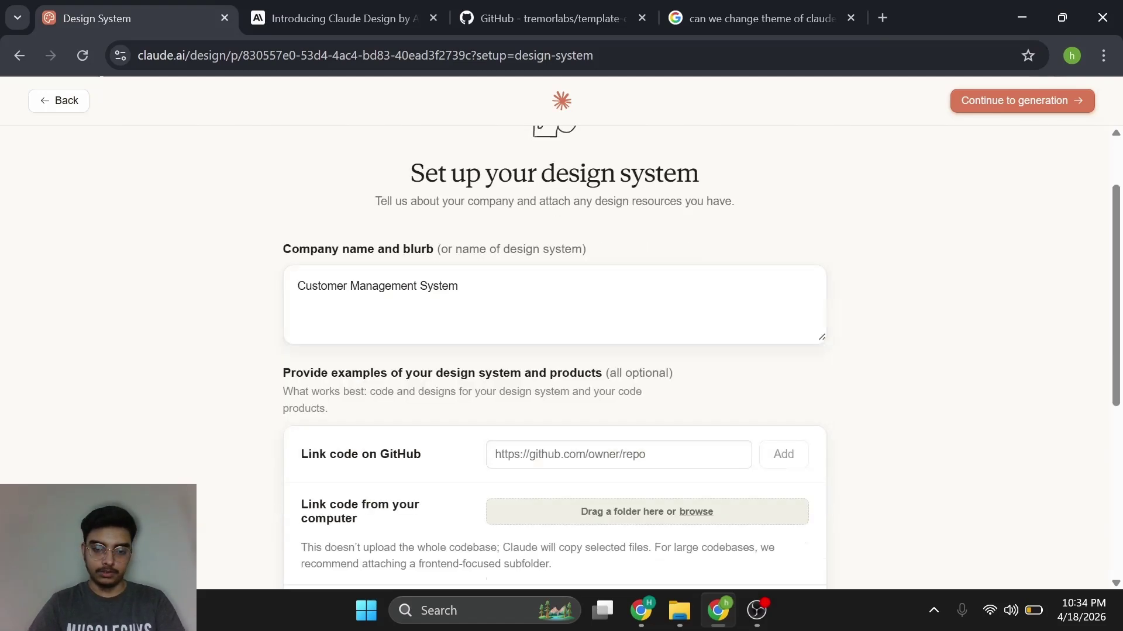
# Copy the URL of the tremorlabs/template-dashboard-oss repository from its GitHub page and look over the dashboard preview in the README
pyautogui.moveTo(292, 359); pyautogui.dragTo(444, 358)
pyautogui.click(446, 358)
pyautogui.press('Tab')
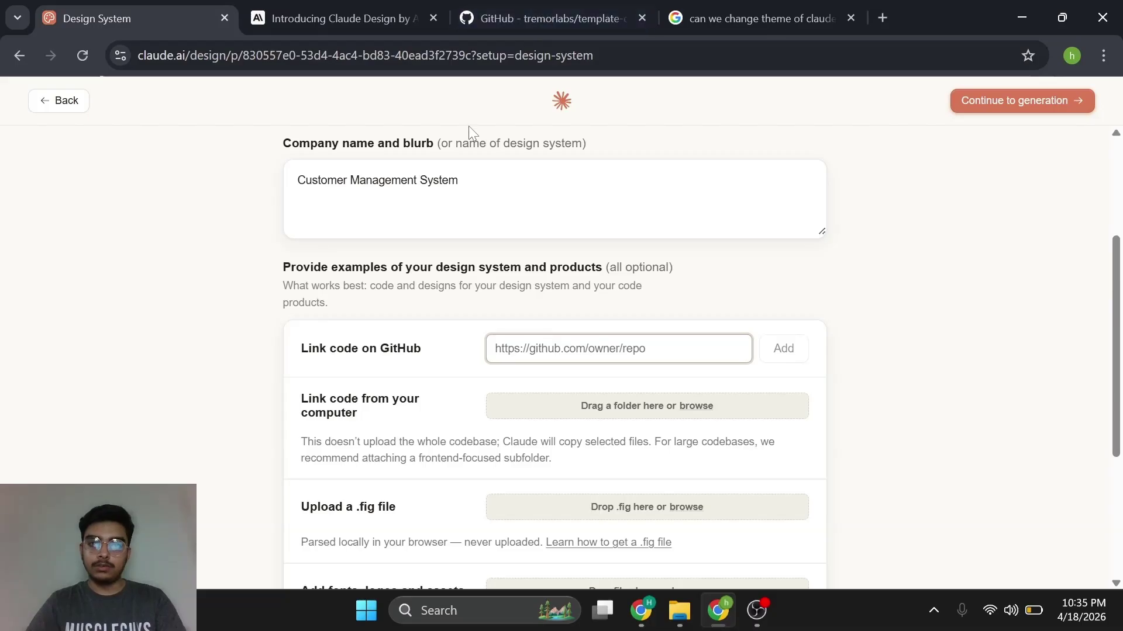
pyautogui.click(544, 19)
pyautogui.click(559, 66)
pyautogui.hotkey('ctrl', 'a')
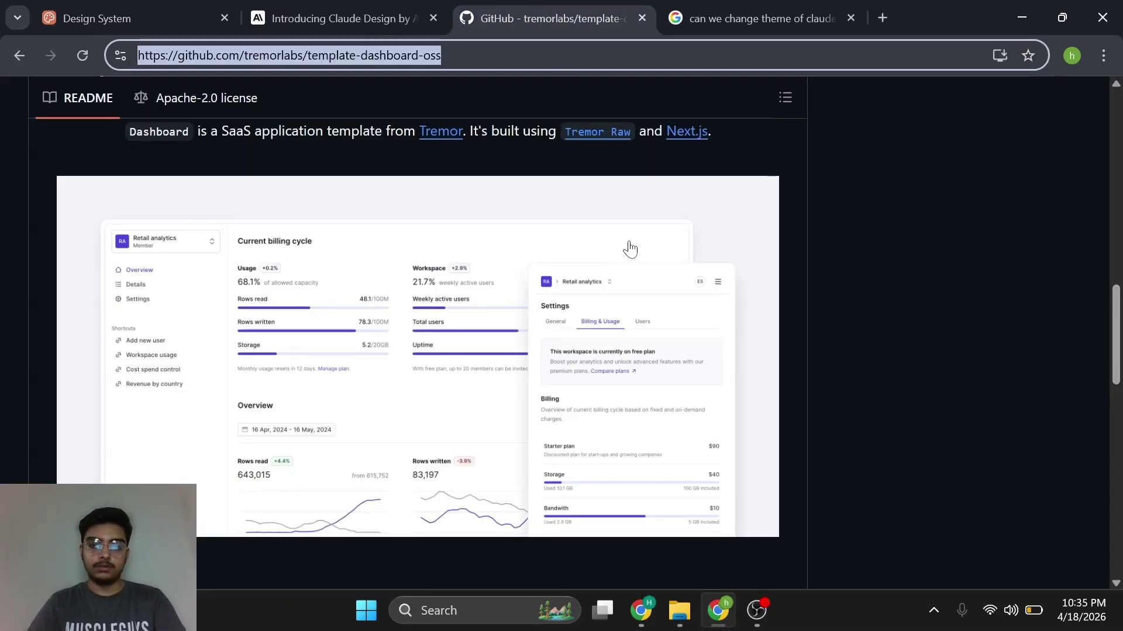
pyautogui.scroll(-1, 304, 290)
pyautogui.scroll(-5, 304, 290)
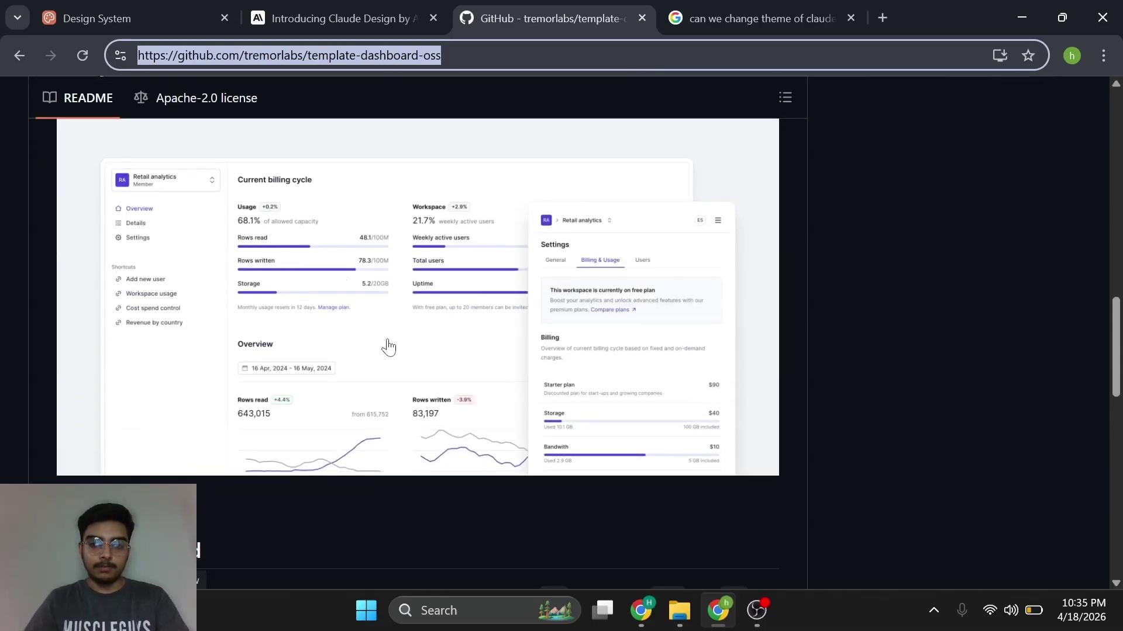
pyautogui.scroll(-2, 387, 347)
pyautogui.scroll(3, 389, 346)
pyautogui.scroll(-1, 328, 234)
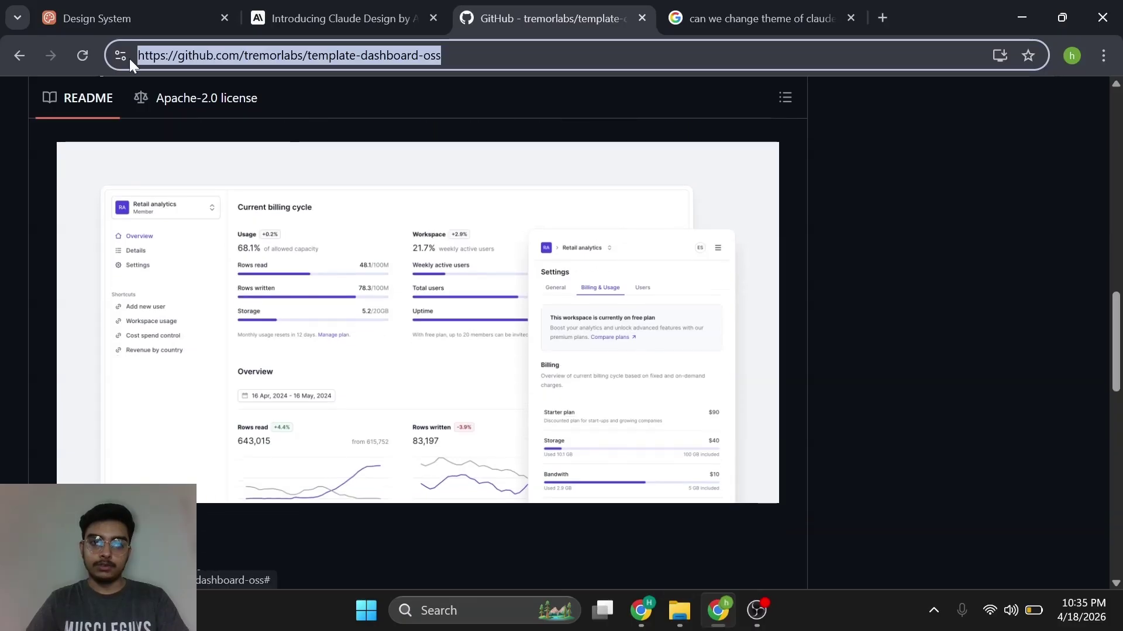
pyautogui.click(188, 7)
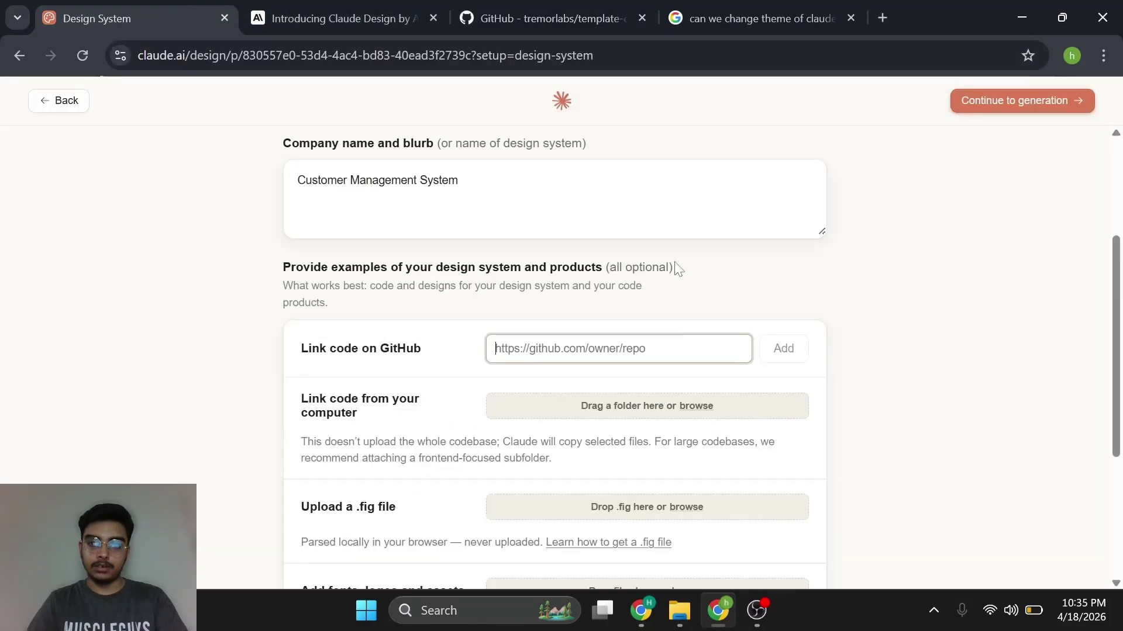
pyautogui.hotkey('ctrl', 'v')
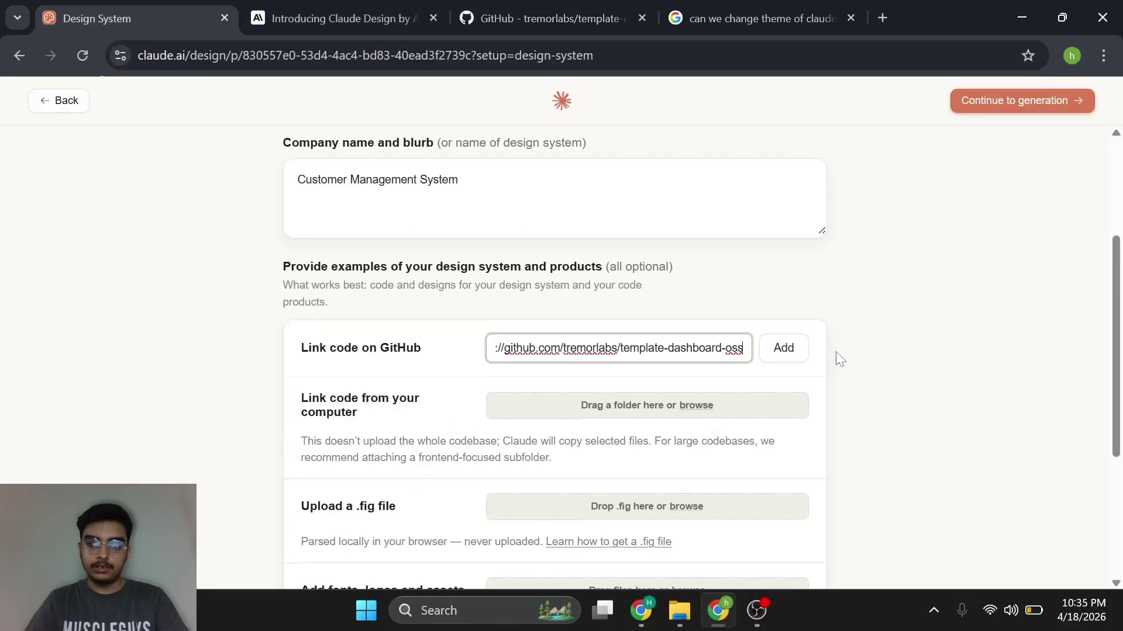
pyautogui.scroll(-3, 837, 358)
pyautogui.click(783, 164)
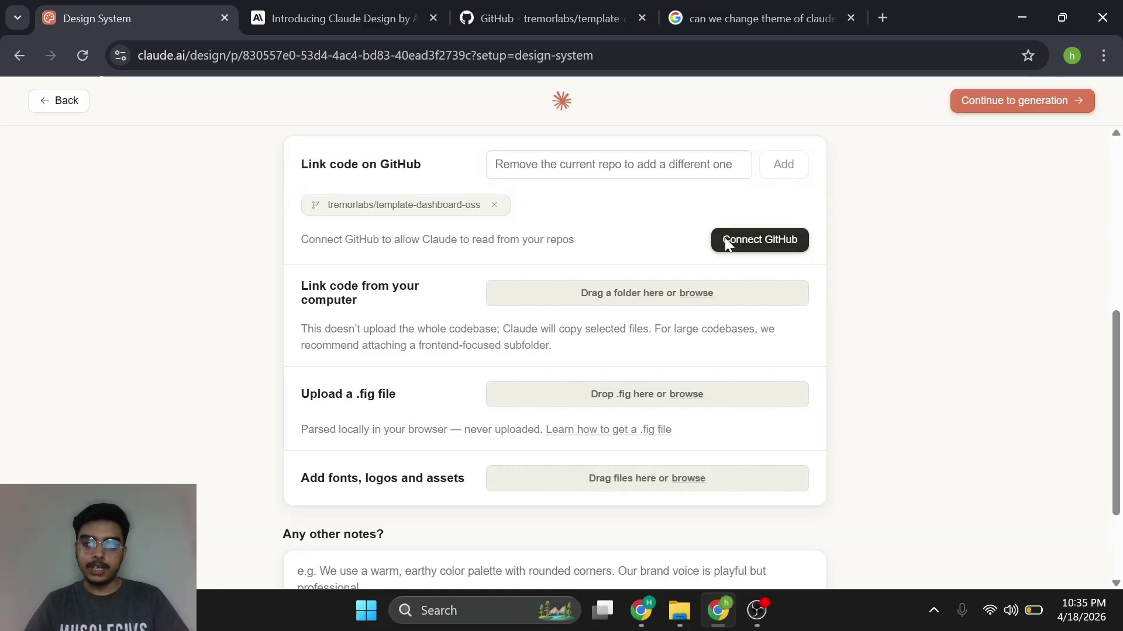
# Connect GitHub to the design system setup by signing in with the account's username and password and authorizing access
pyautogui.click(754, 243)
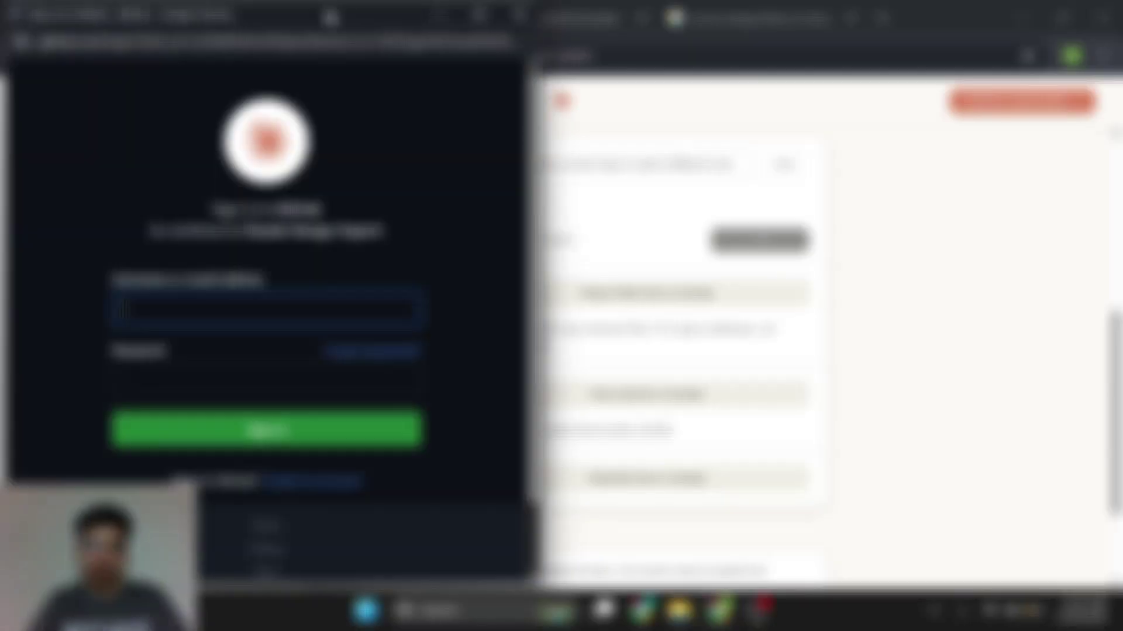
pyautogui.moveTo(367, 30); pyautogui.dragTo(493, 39)
pyautogui.click(383, 323)
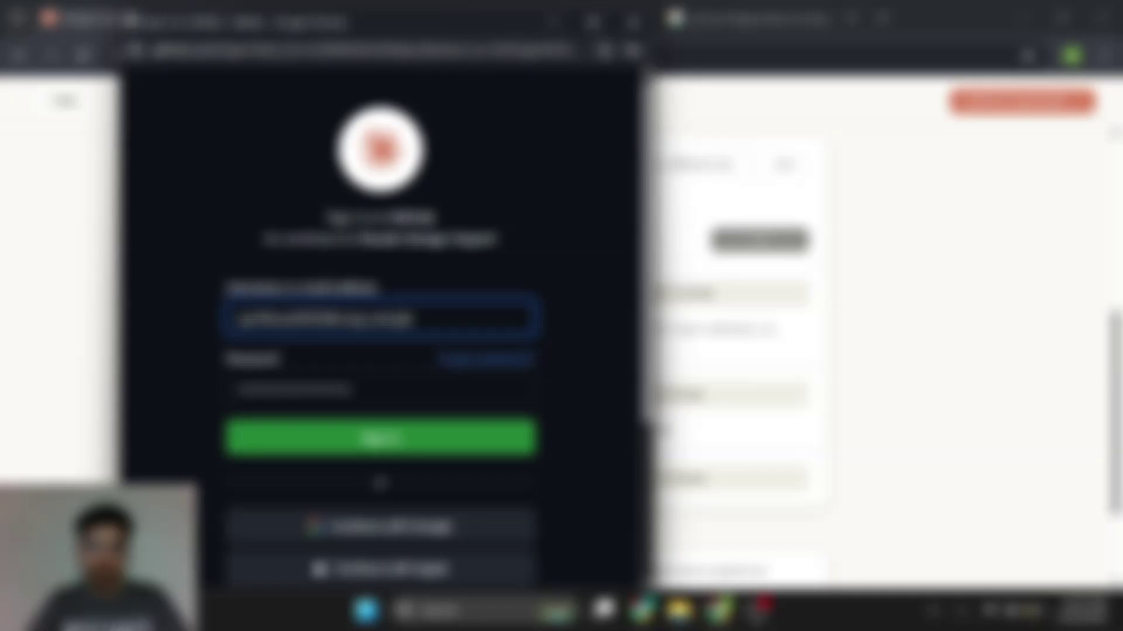
pyautogui.click(293, 442)
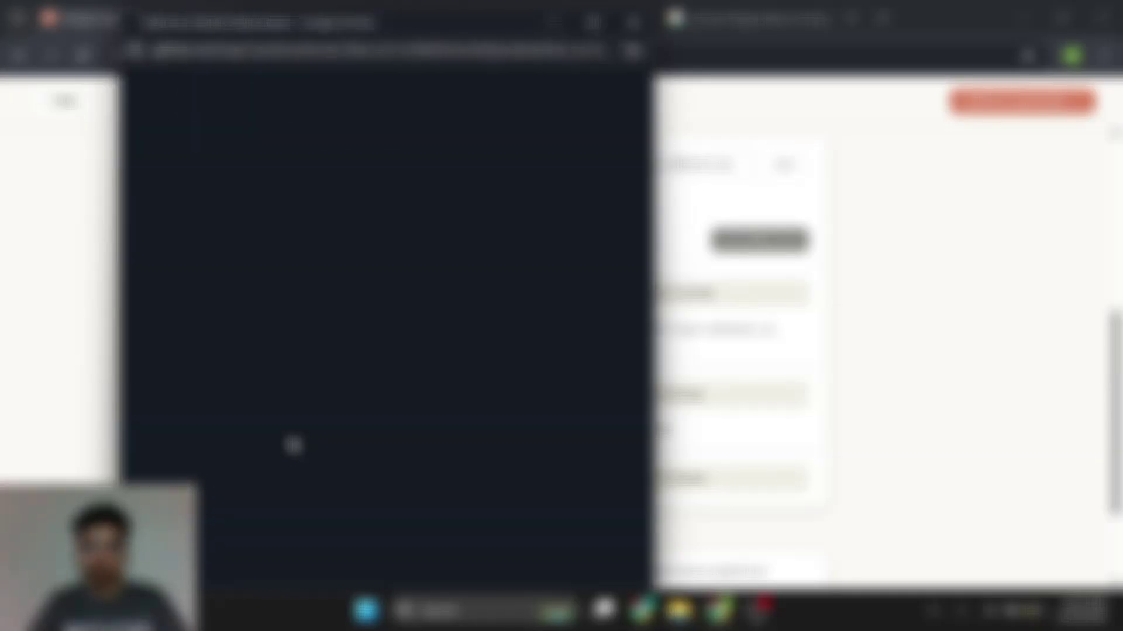
pyautogui.click(481, 456)
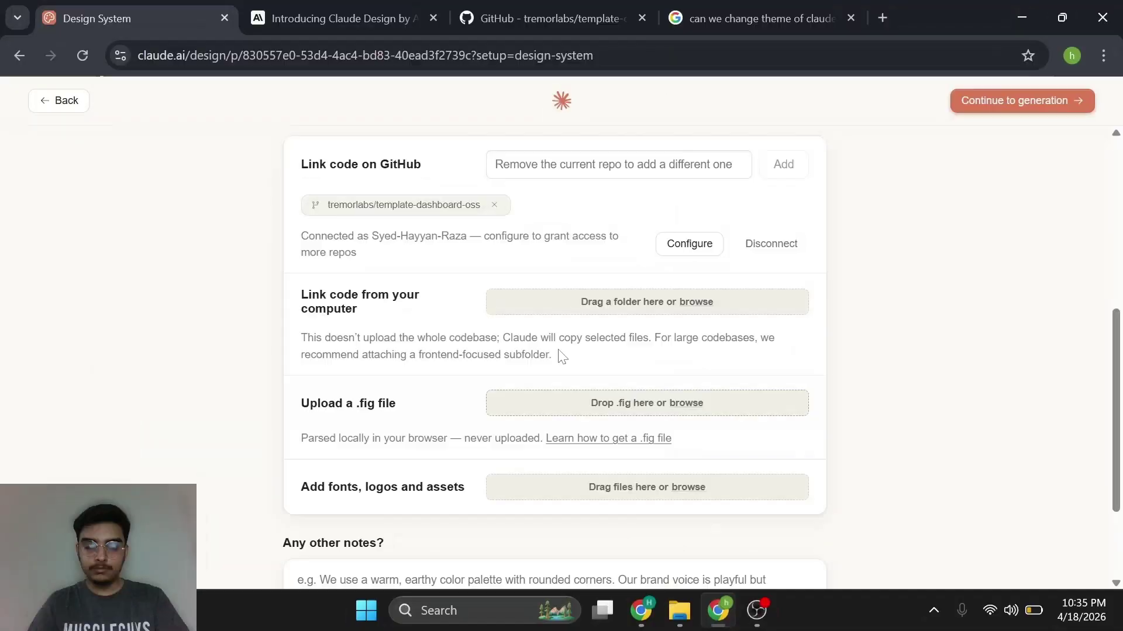
# Examine the connected GitHub repository settings and the option for linking code from the computer
pyautogui.scroll(-2, 631, 384)
pyautogui.scroll(2, 631, 384)
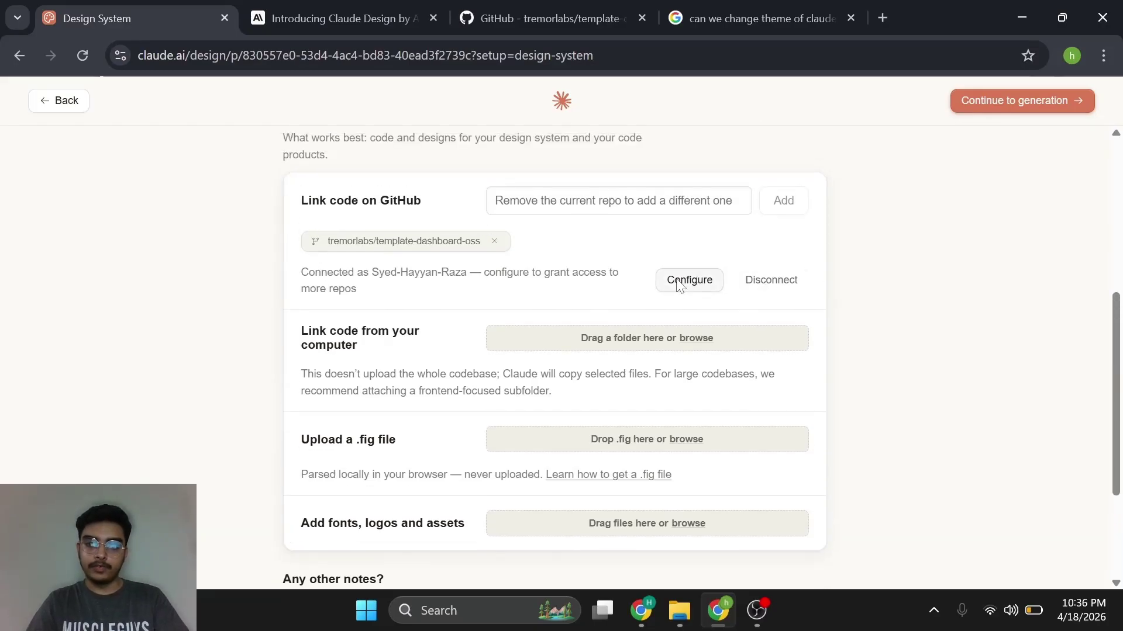
pyautogui.scroll(-1, 357, 345)
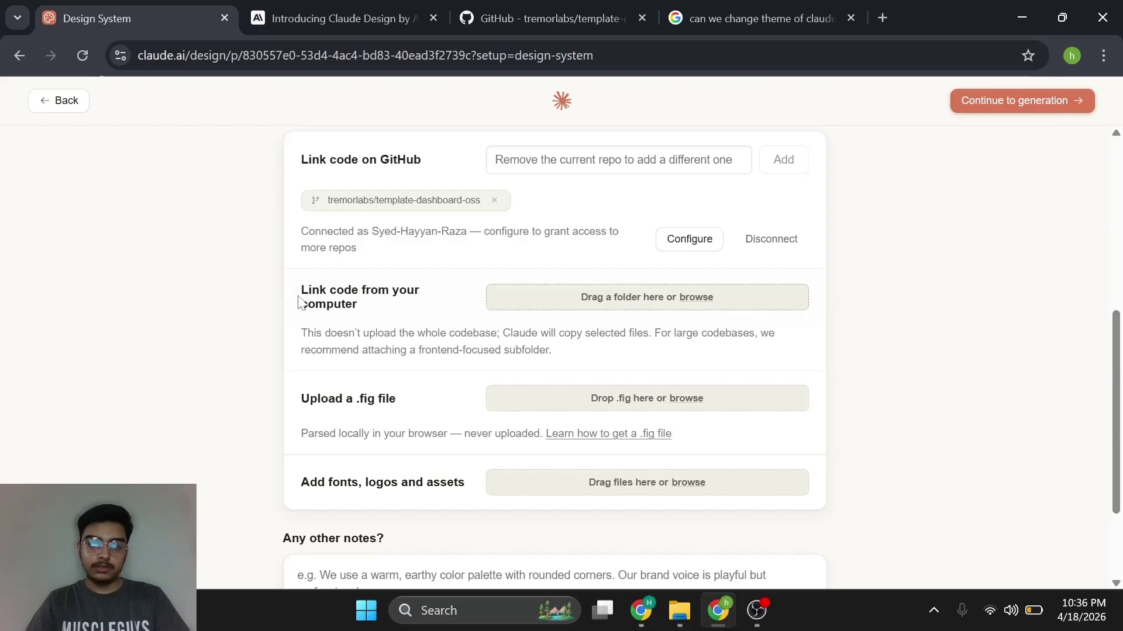
pyautogui.moveTo(300, 298); pyautogui.dragTo(420, 316)
pyautogui.click(418, 316)
pyautogui.scroll(-1, 345, 322)
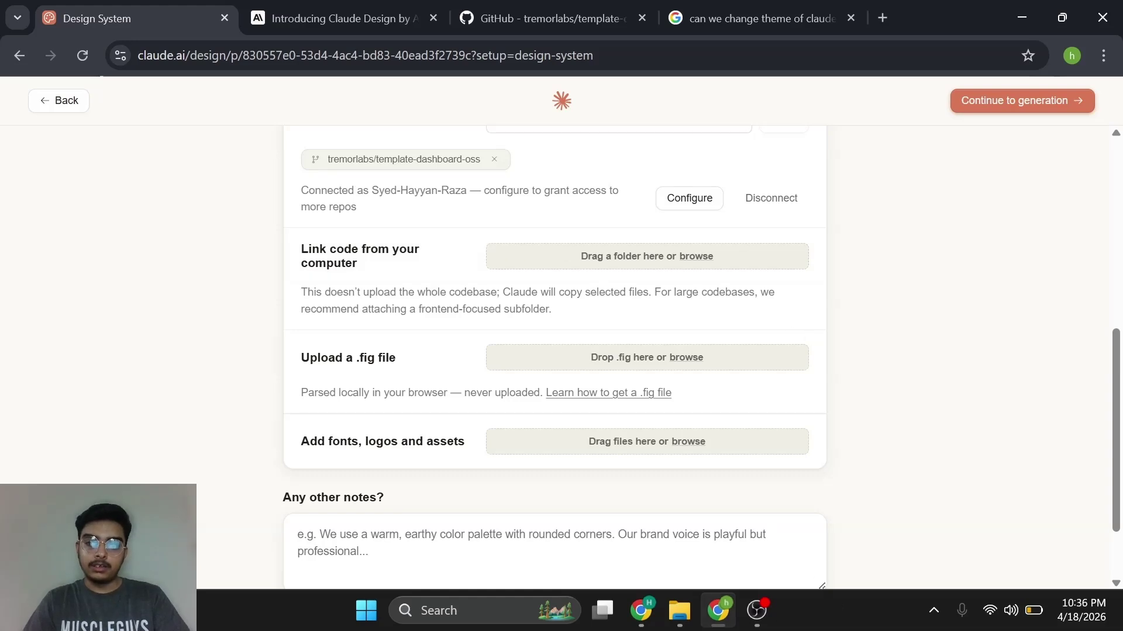
pyautogui.moveTo(299, 294); pyautogui.dragTo(321, 281)
pyautogui.click(569, 321)
pyautogui.click(325, 186)
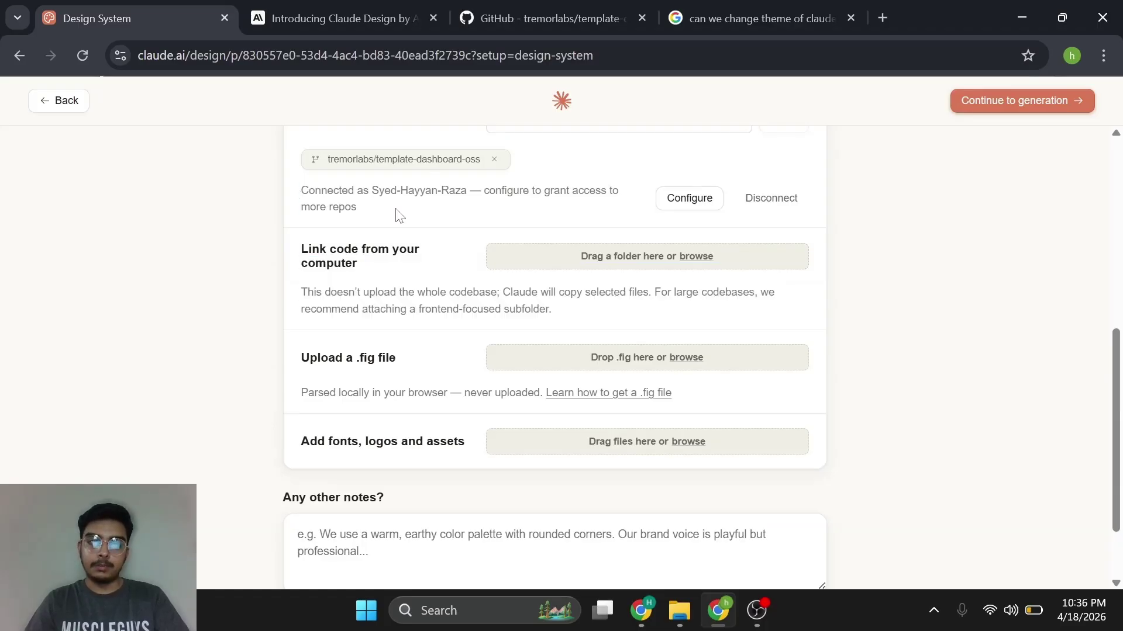
pyautogui.scroll(1, 462, 213)
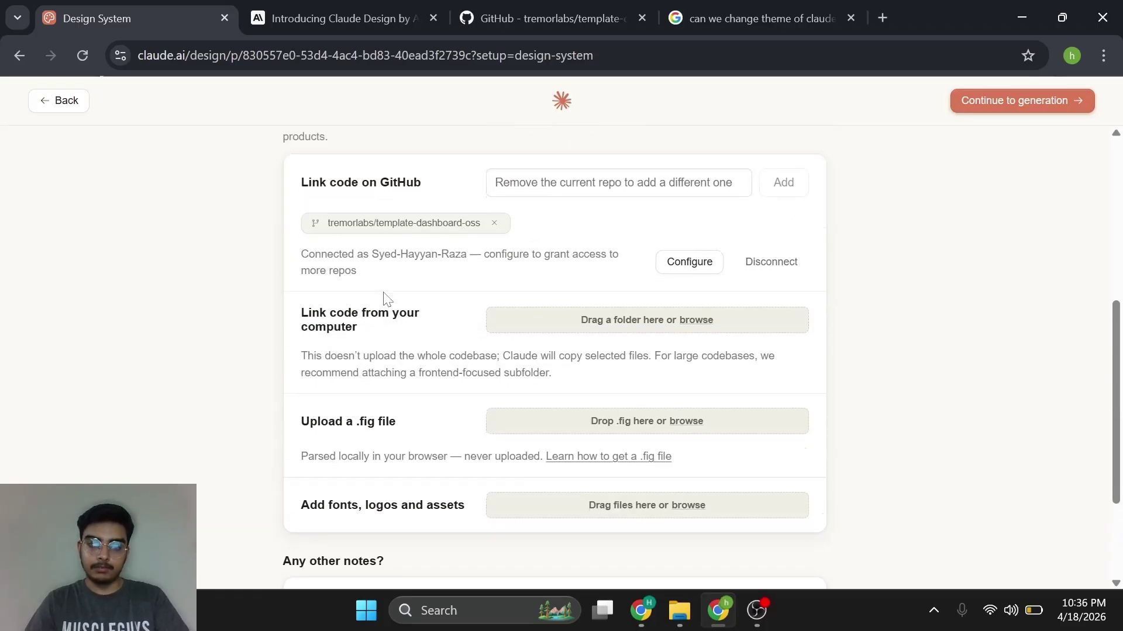
# Examine the optional .fig file upload, the fonts, logos and assets upload, and the notes field
pyautogui.scroll(-1, 368, 353)
pyautogui.moveTo(298, 350); pyautogui.dragTo(613, 407)
pyautogui.click(454, 408)
pyautogui.moveTo(297, 437); pyautogui.dragTo(465, 435)
pyautogui.click(465, 435)
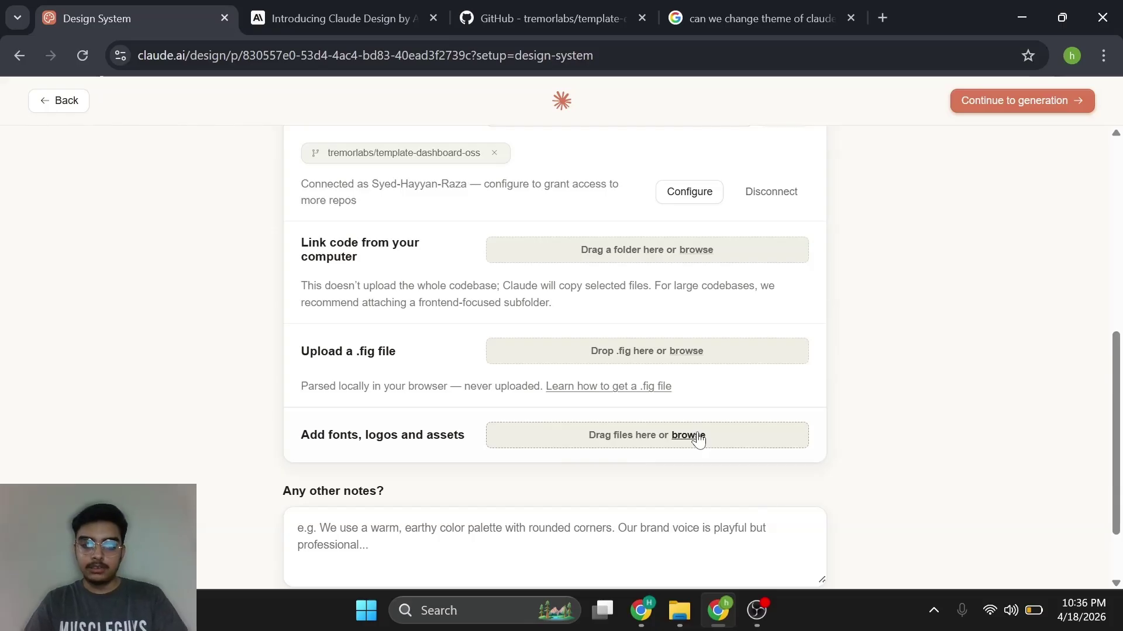
pyautogui.scroll(1, 696, 438)
pyautogui.scroll(-2, 696, 439)
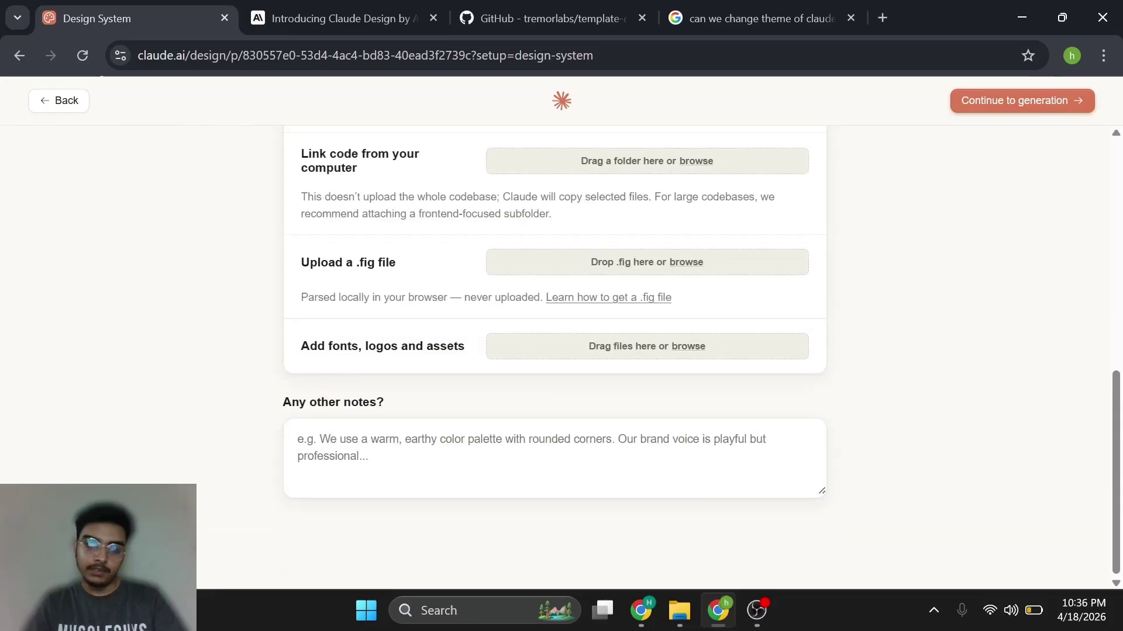
# Continue from the completed setup form and generate the design system
pyautogui.scroll(10, 859, 386)
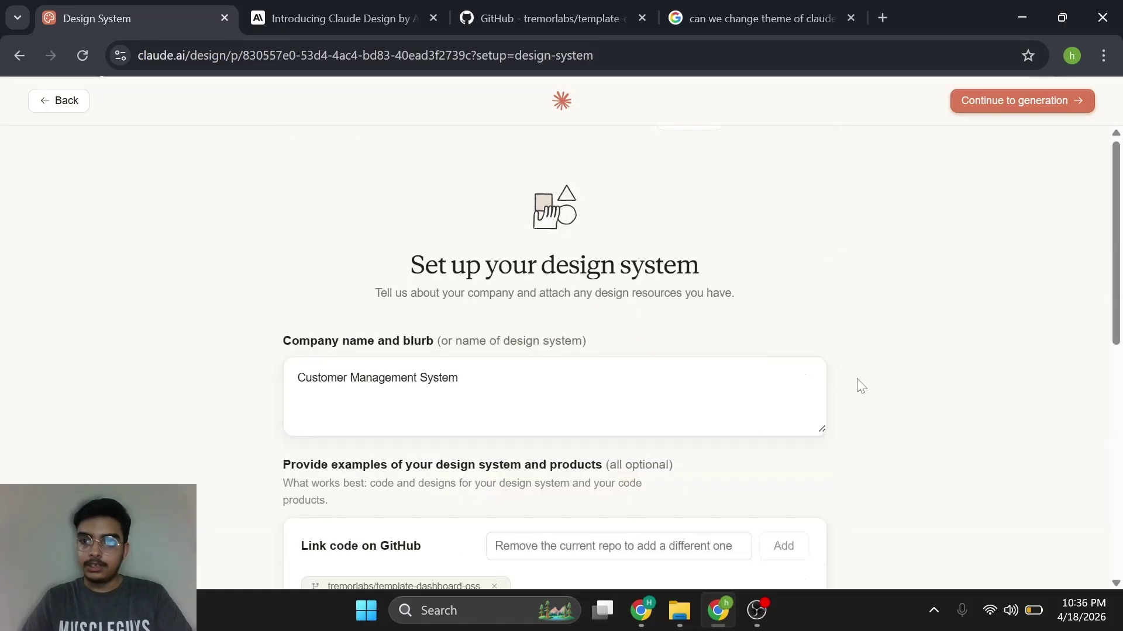
pyautogui.click(963, 104)
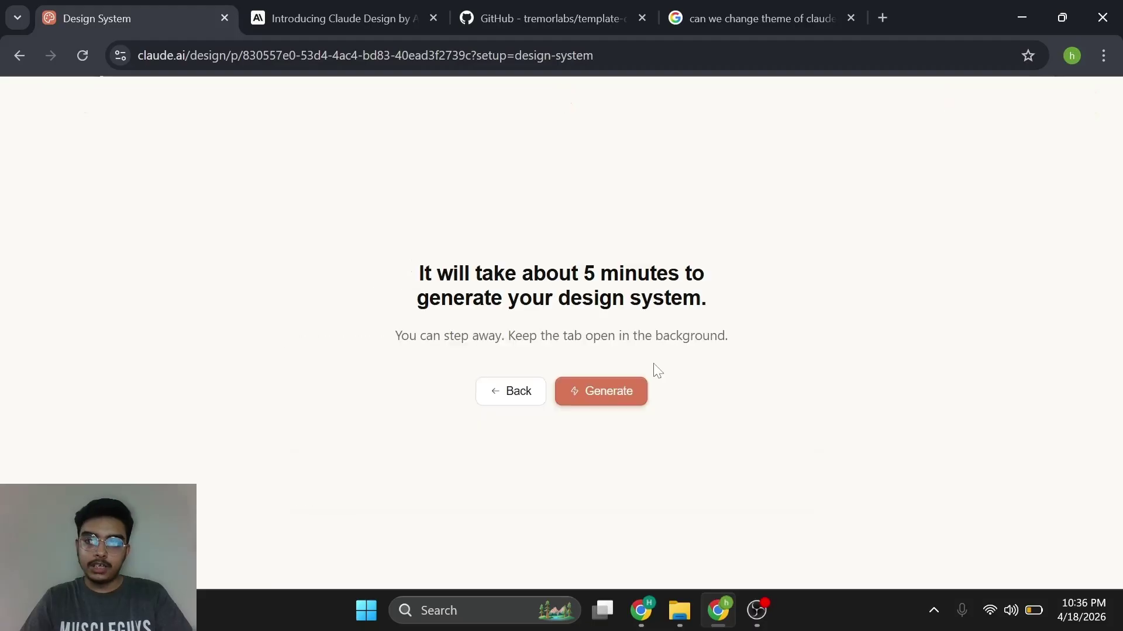
pyautogui.click(598, 393)
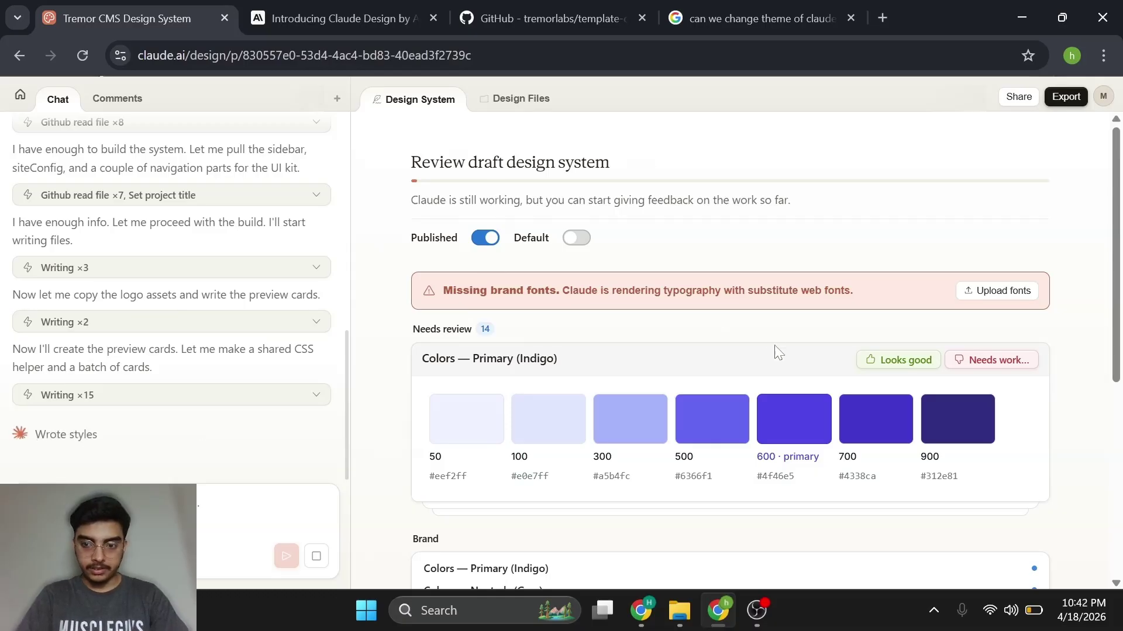
# Compare the draft design system's primary indigo colors with the dashboard preview in the GitHub repository's README
pyautogui.moveTo(443, 346); pyautogui.dragTo(453, 339)
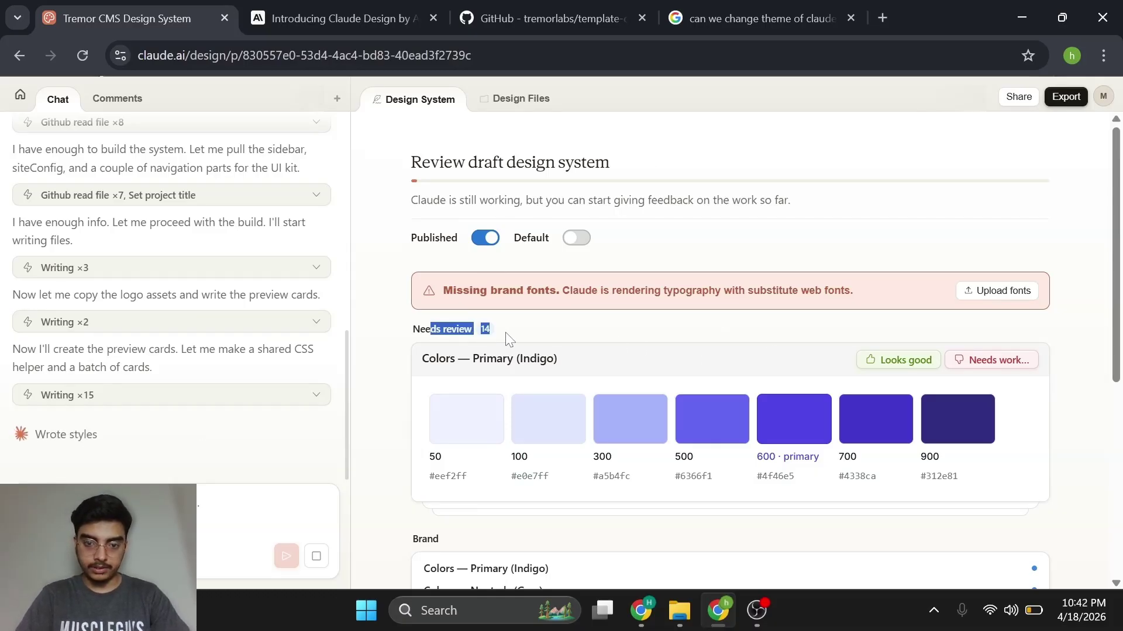
pyautogui.scroll(-2, 594, 292)
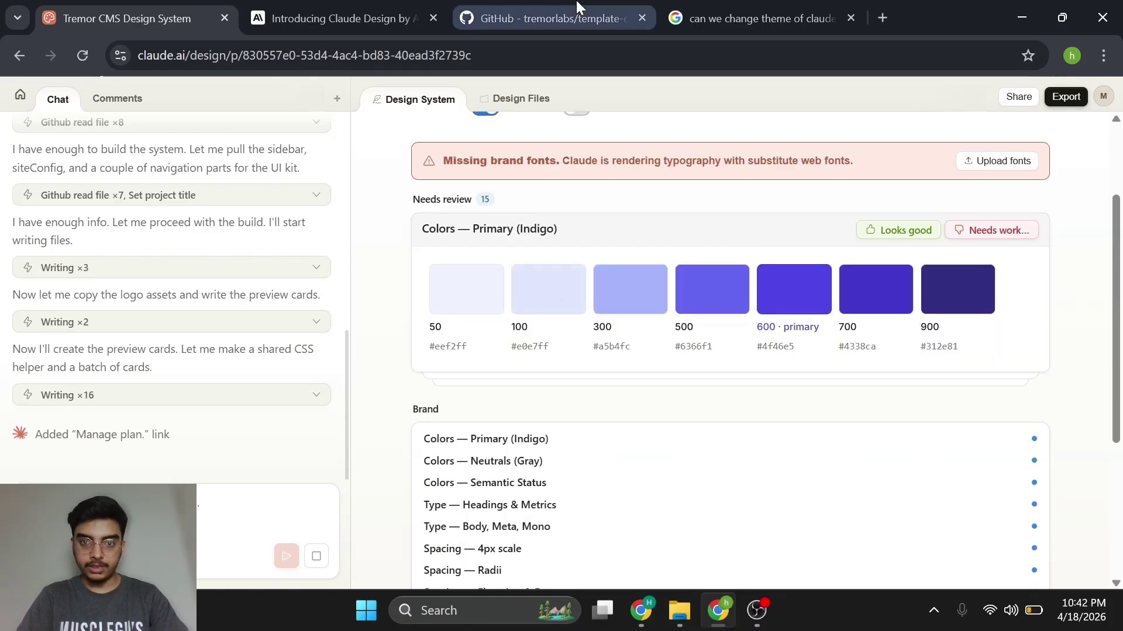
pyautogui.click(577, 9)
pyautogui.scroll(-2, 321, 245)
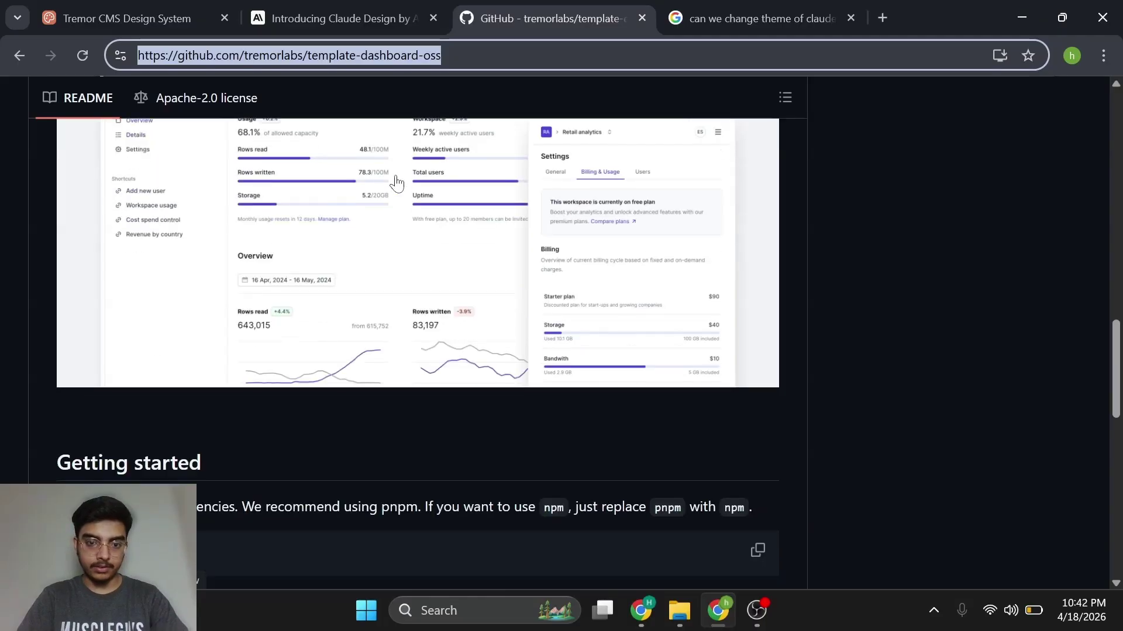
pyautogui.scroll(5, 395, 181)
pyautogui.scroll(-2, 316, 446)
pyautogui.scroll(1, 263, 380)
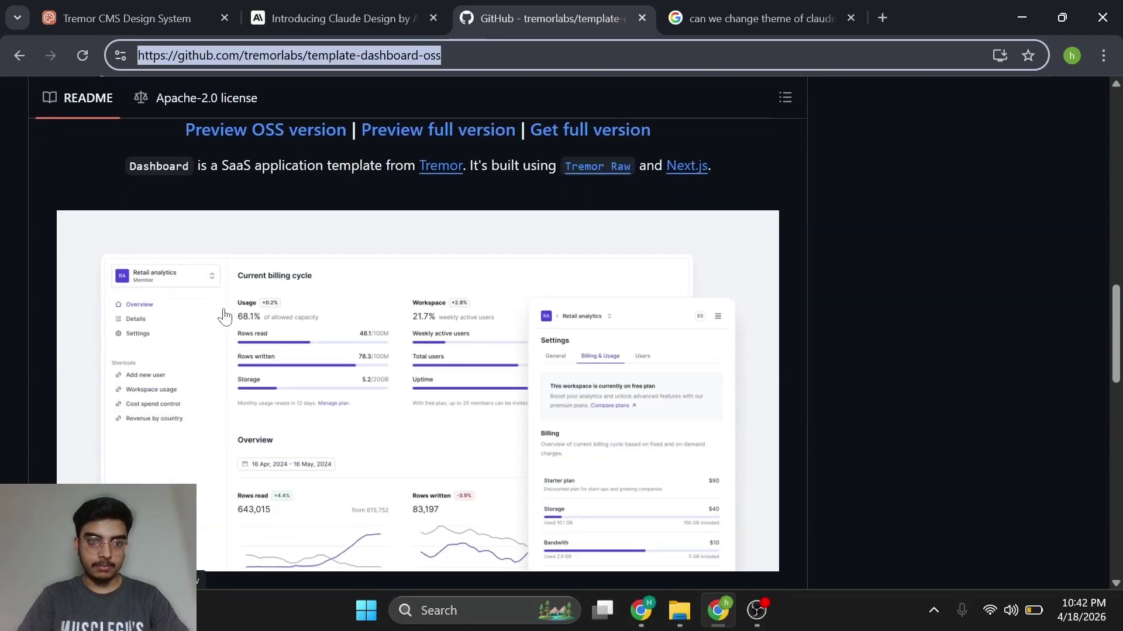
pyautogui.click(160, 26)
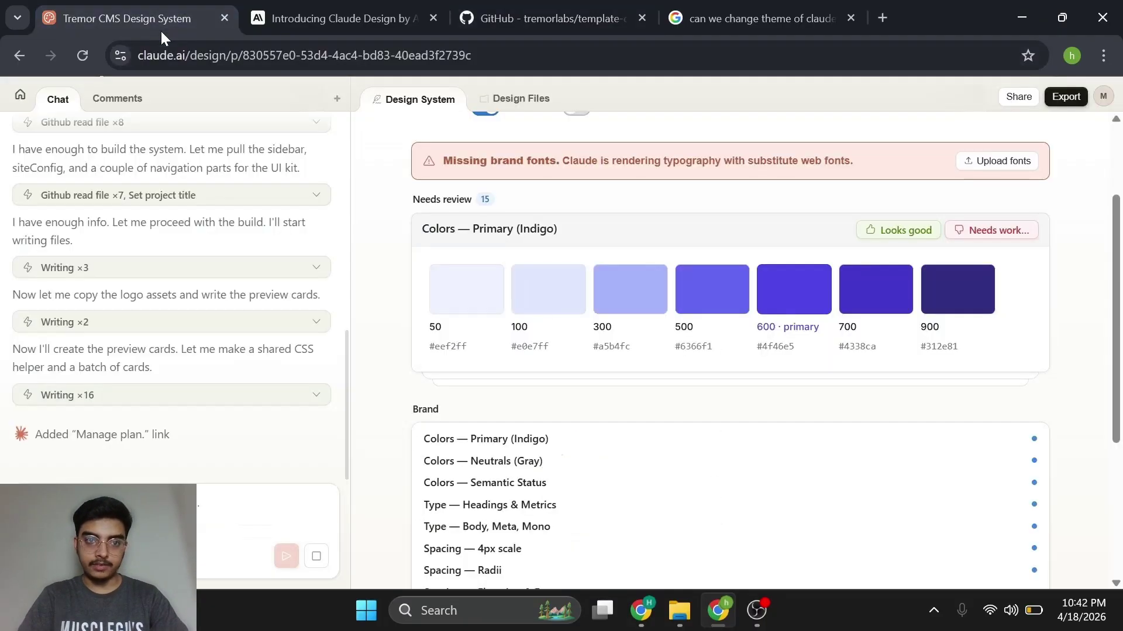
# Approve the draft's primary, neutral and semantic color cards and its Headings & Metrics and Body, Meta, Mono type cards
pyautogui.click(886, 230)
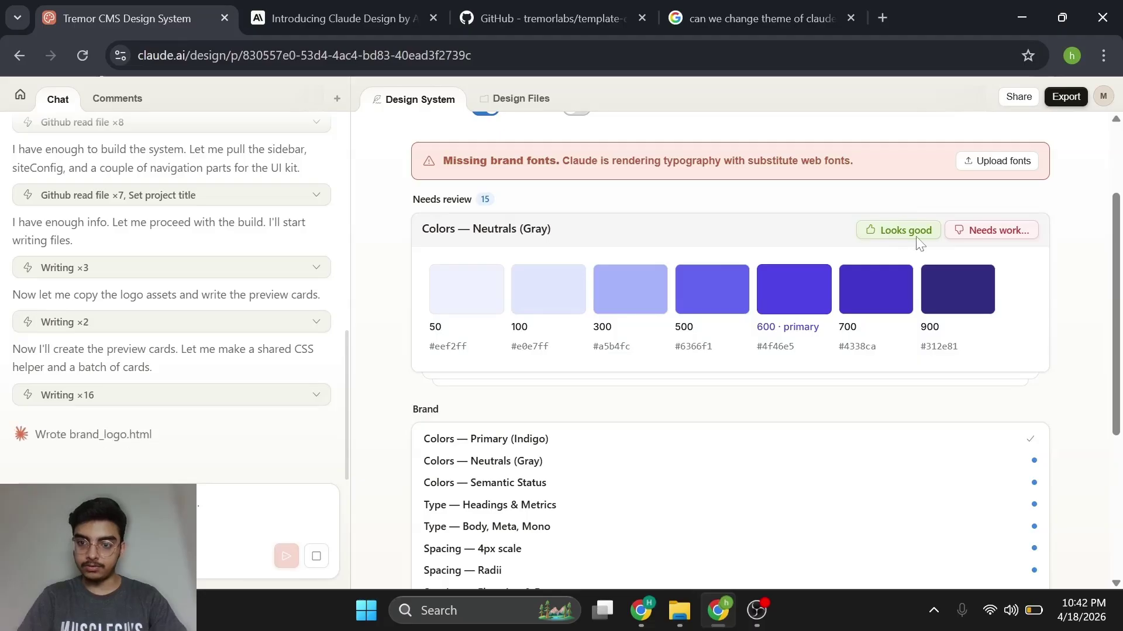
pyautogui.click(886, 230)
pyautogui.click(887, 230)
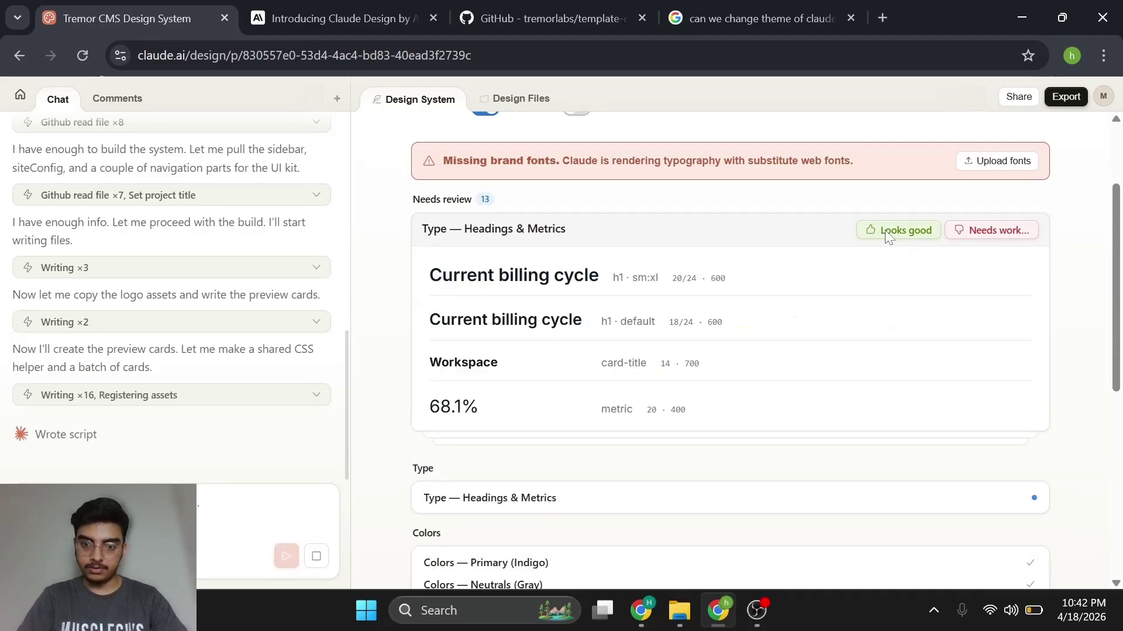
pyautogui.click(883, 230)
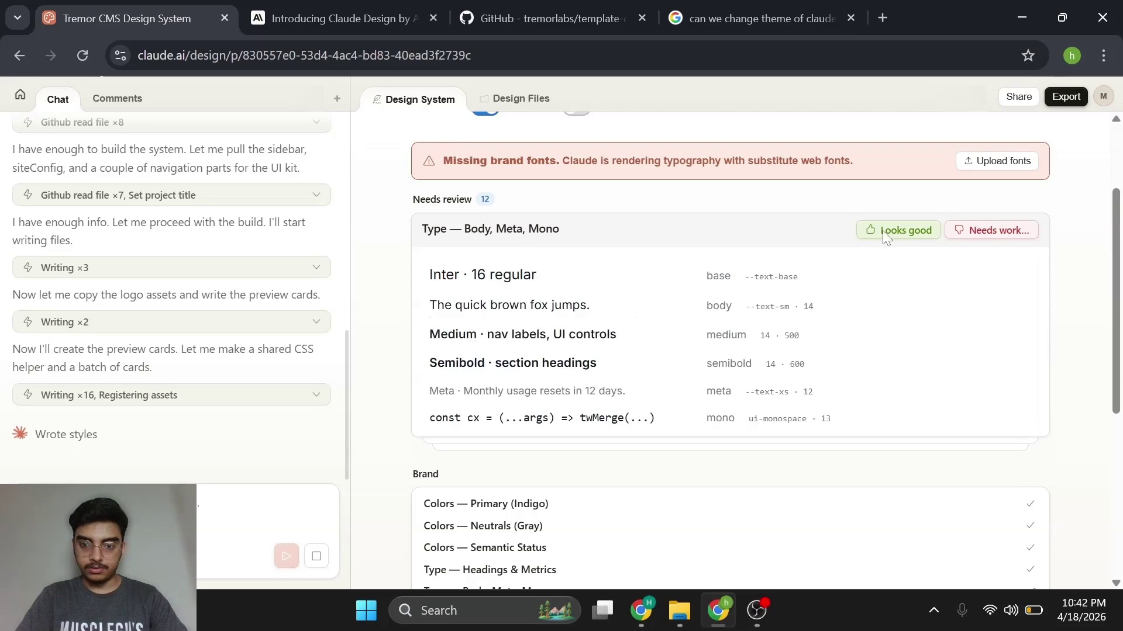
pyautogui.click(886, 229)
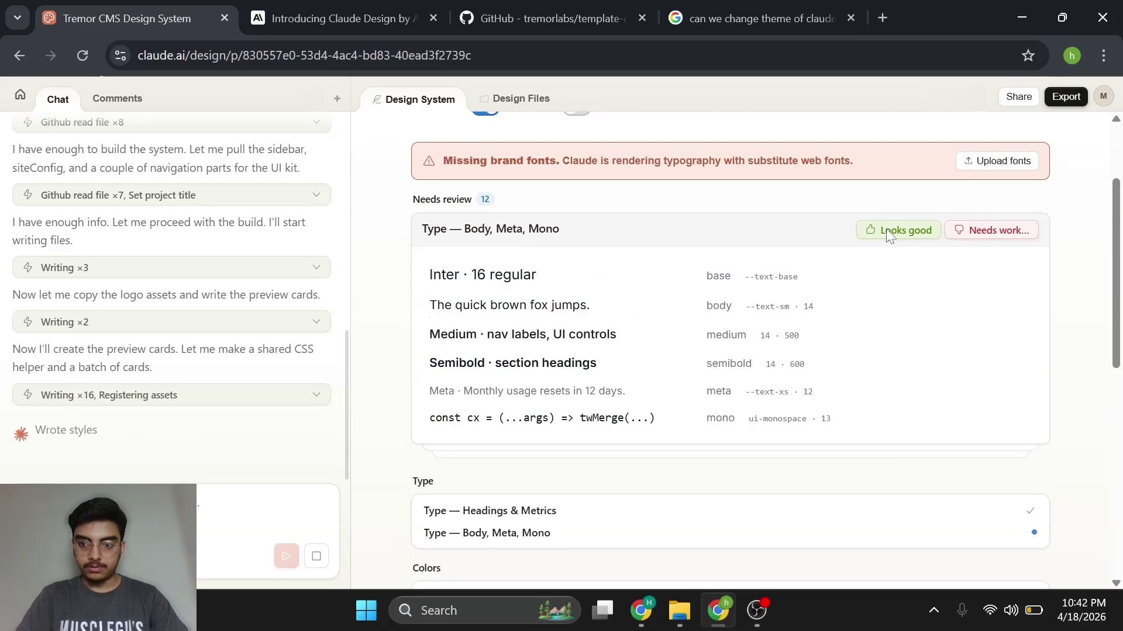
pyautogui.click(885, 230)
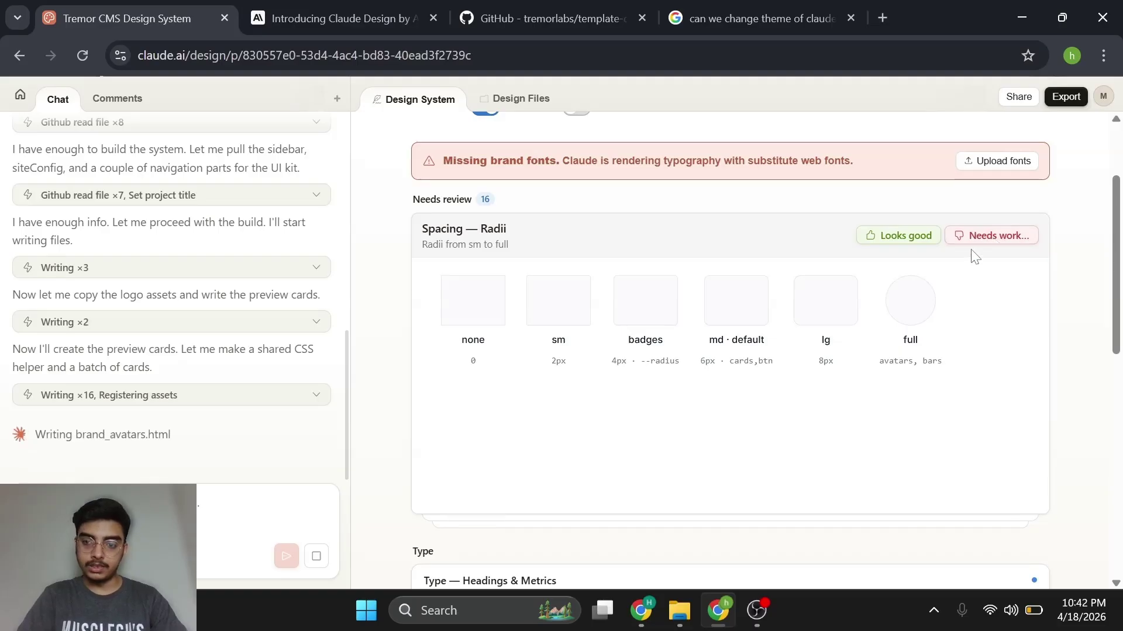
# Approve the type, color and spacing review cards and the Buttons component card in the draft design system
pyautogui.scroll(-2, 754, 411)
pyautogui.scroll(3, 753, 411)
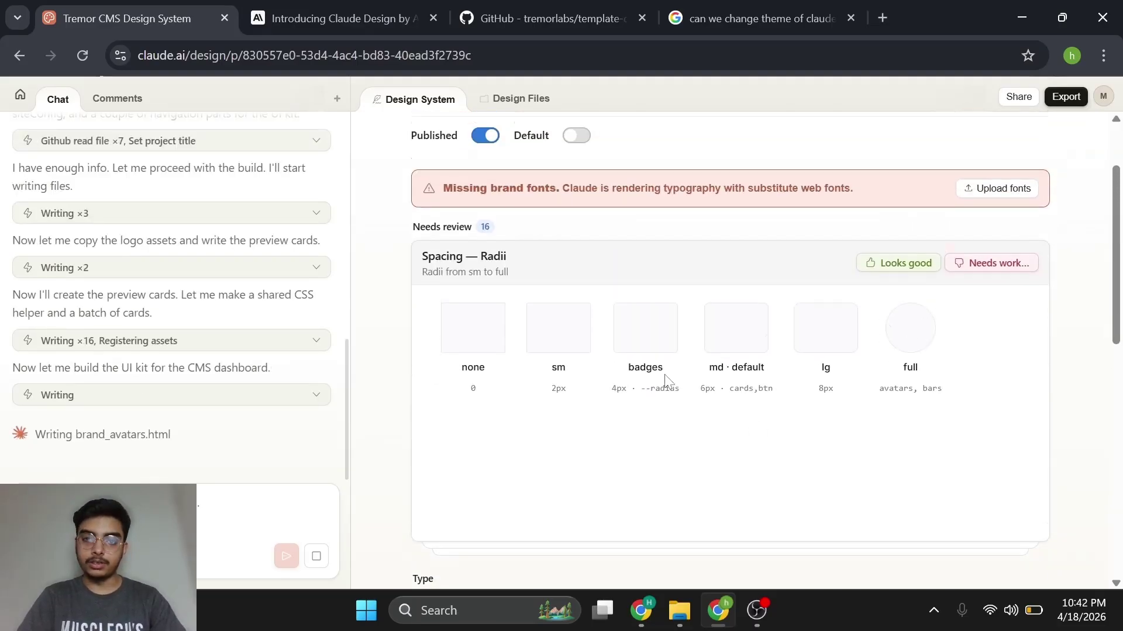
pyautogui.click(897, 258)
pyautogui.click(896, 268)
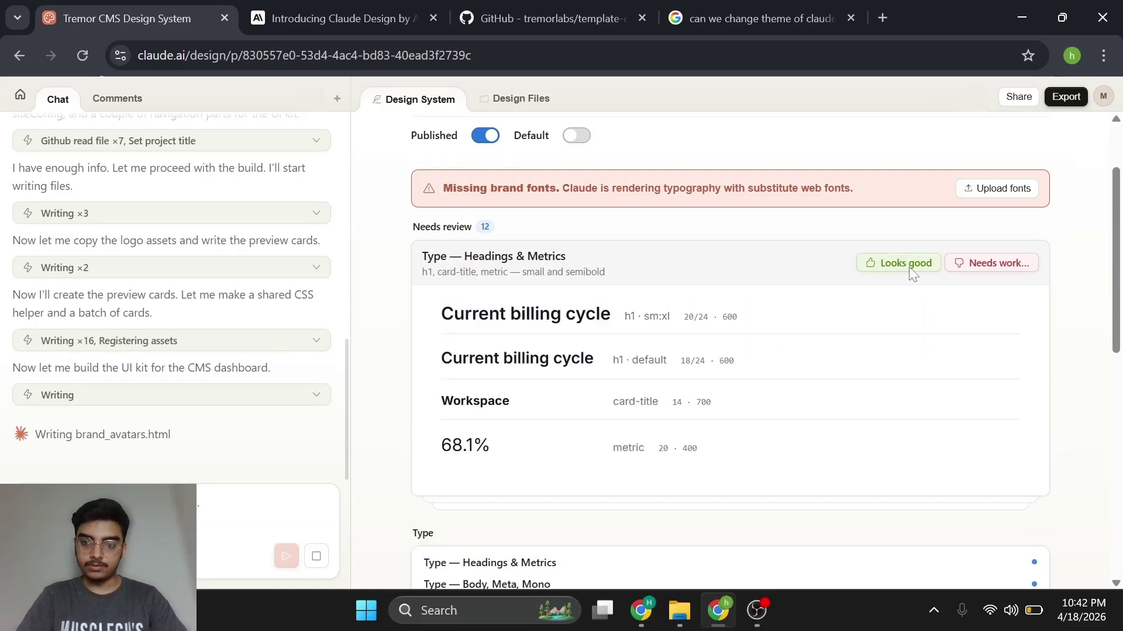
pyautogui.click(909, 267)
pyautogui.click(908, 267)
pyautogui.click(908, 267)
pyautogui.click(909, 267)
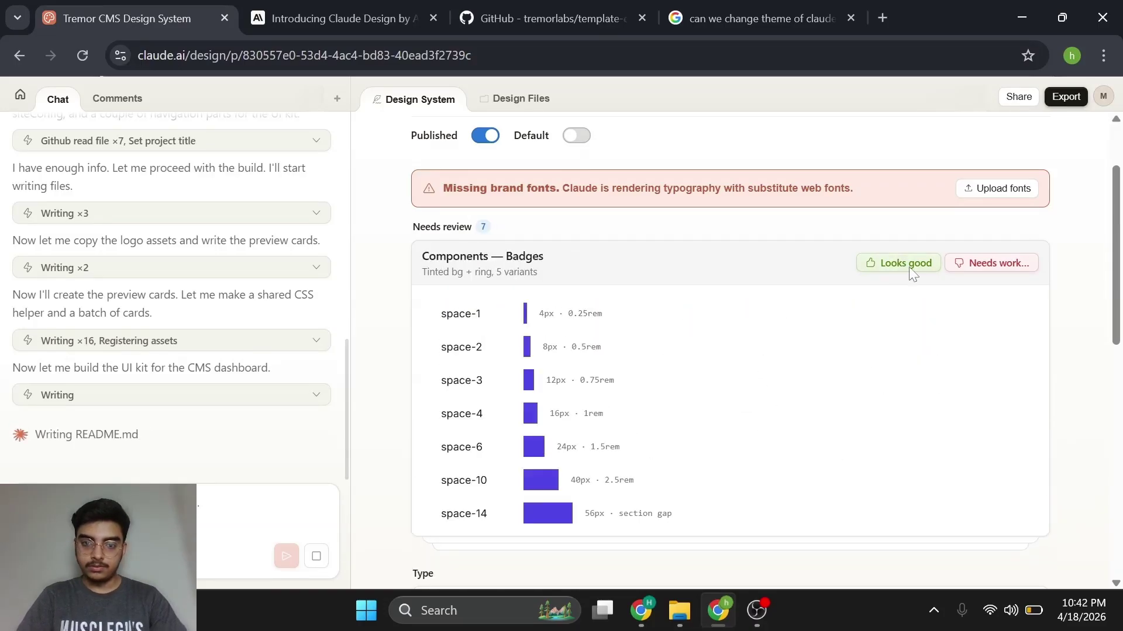
# Approve the Badges, Inputs, Progress & Category bars and KPI card component cards
pyautogui.click(908, 267)
pyautogui.click(909, 267)
pyautogui.click(910, 264)
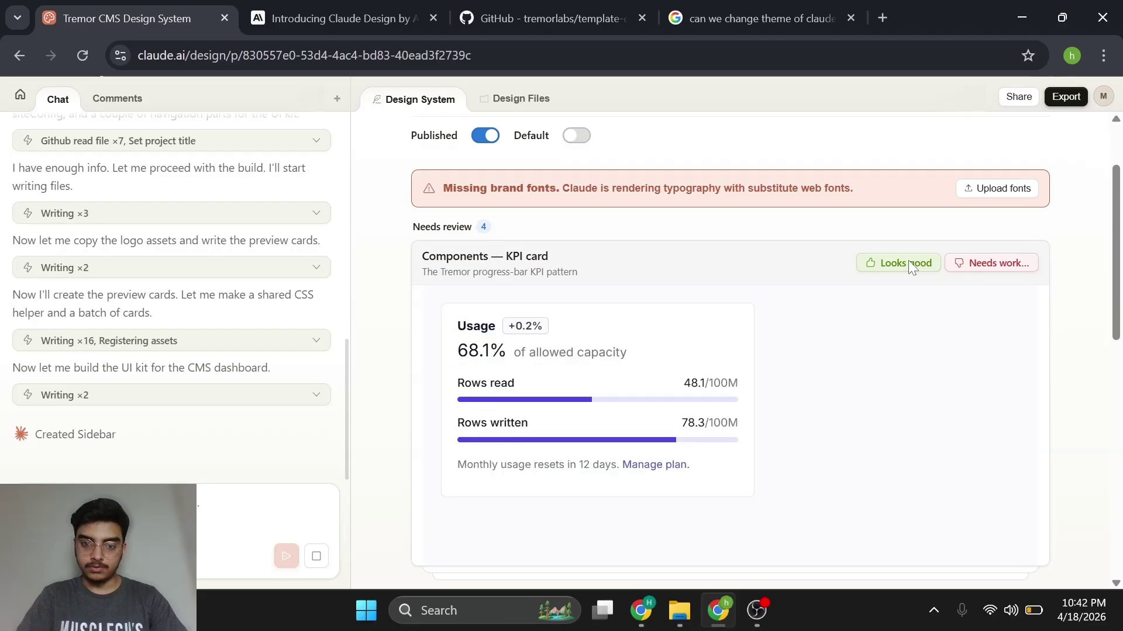
pyautogui.scroll(-2, 802, 351)
pyautogui.scroll(1, 801, 354)
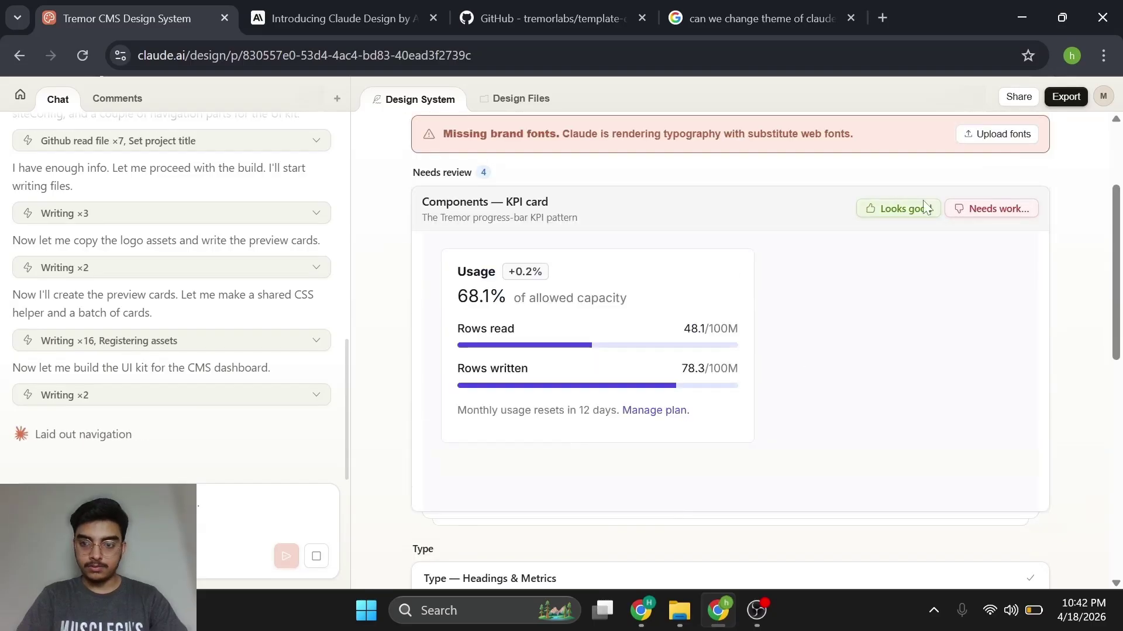
pyautogui.click(921, 208)
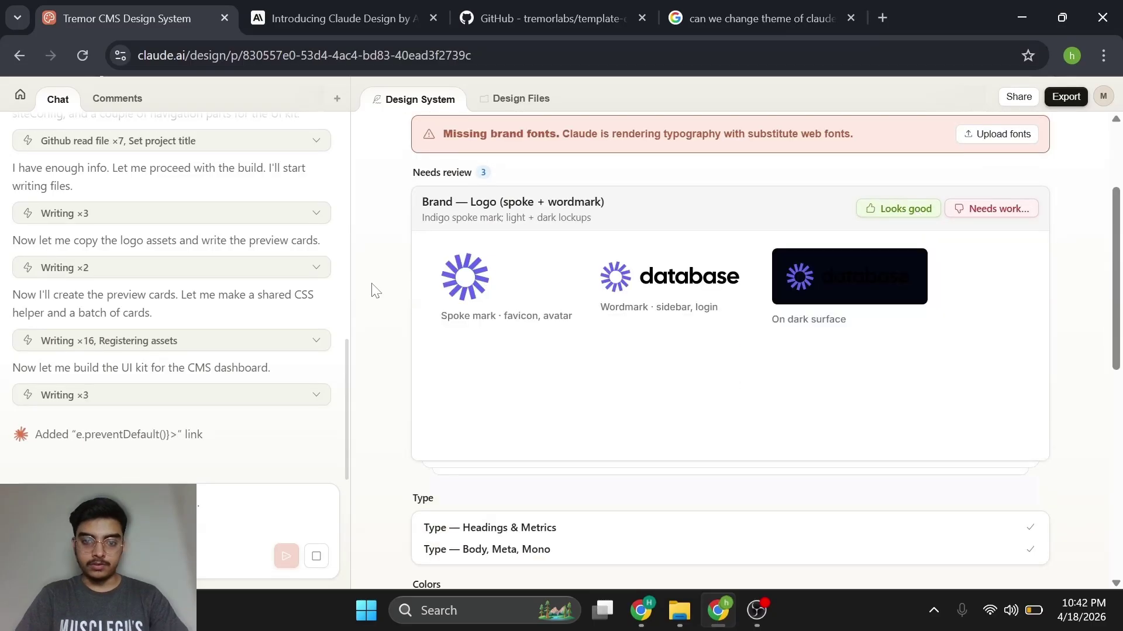
# Mark the Brand — Logo (spoke + wordmark) card as needing work and submit the feedback "use my logo"
pyautogui.moveTo(433, 203); pyautogui.dragTo(555, 218)
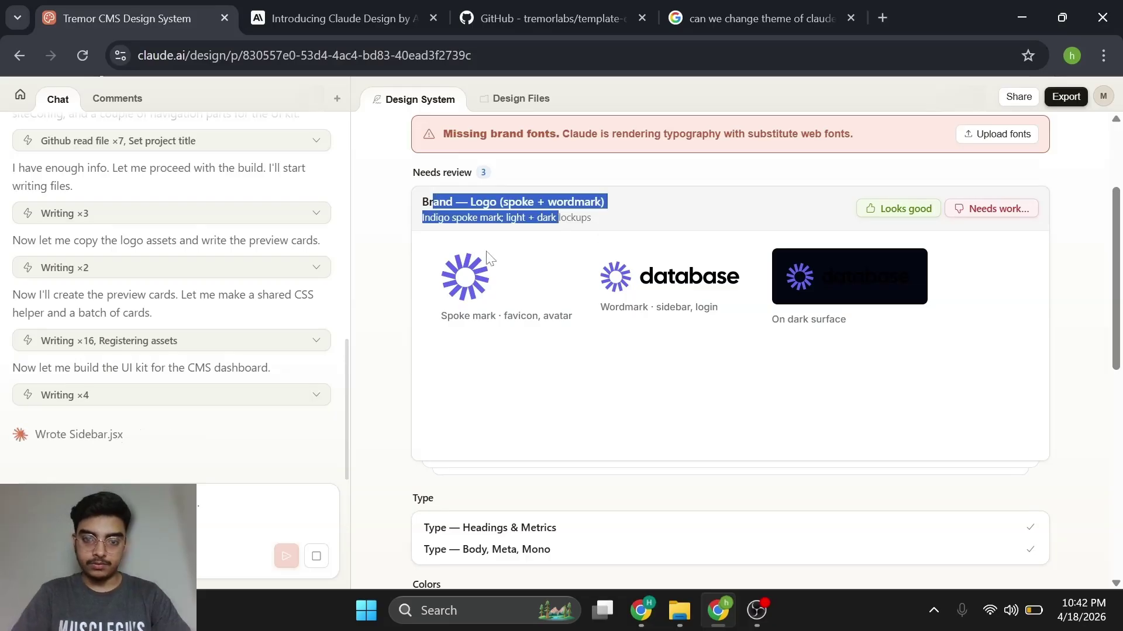
pyautogui.click(514, 345)
pyautogui.click(591, 218)
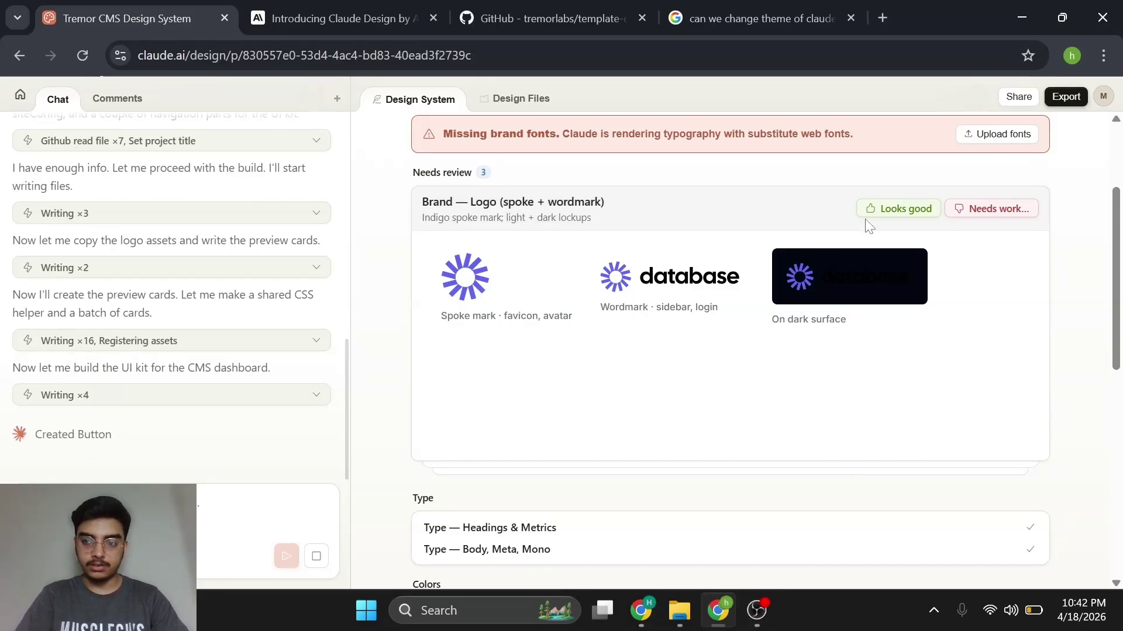
pyautogui.click(985, 214)
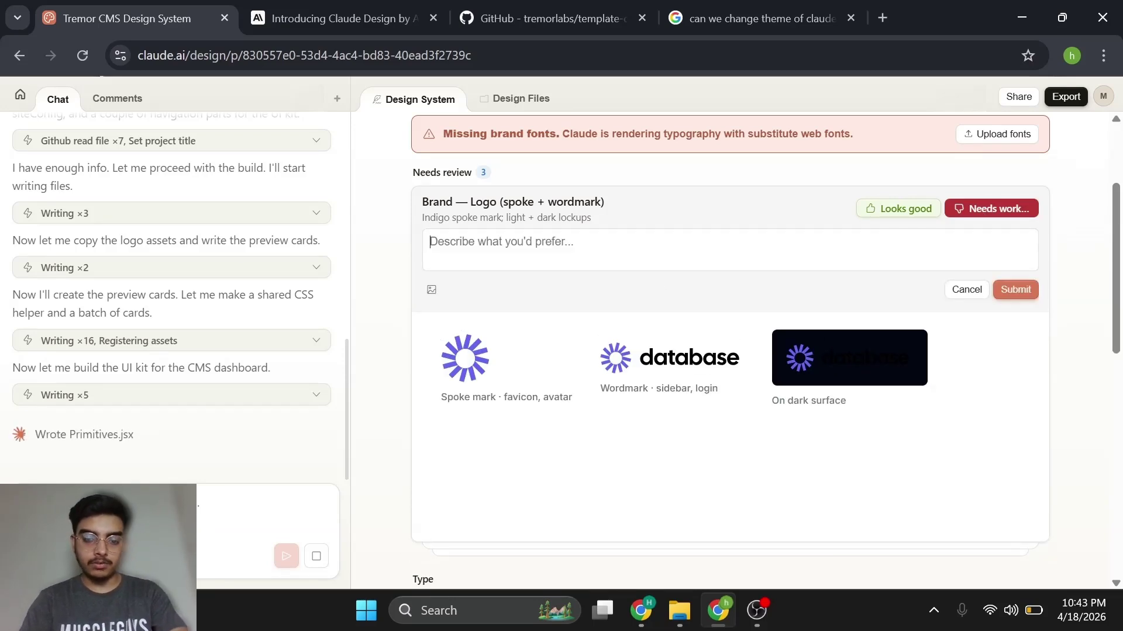
pyautogui.write('use my')
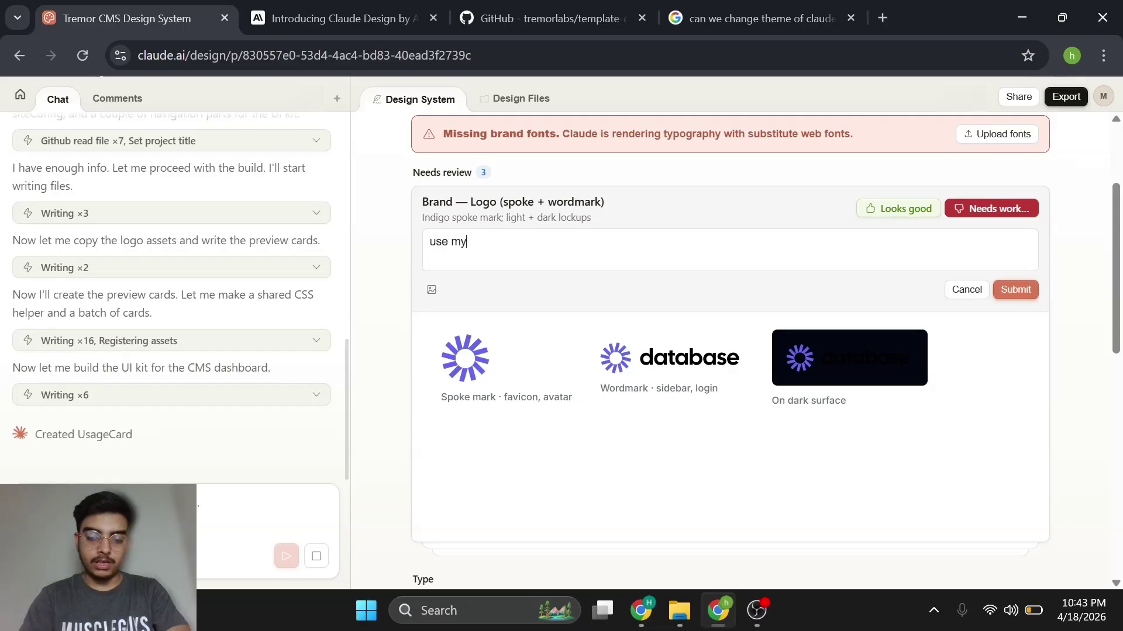
pyautogui.write(' logo')
pyautogui.click(1015, 290)
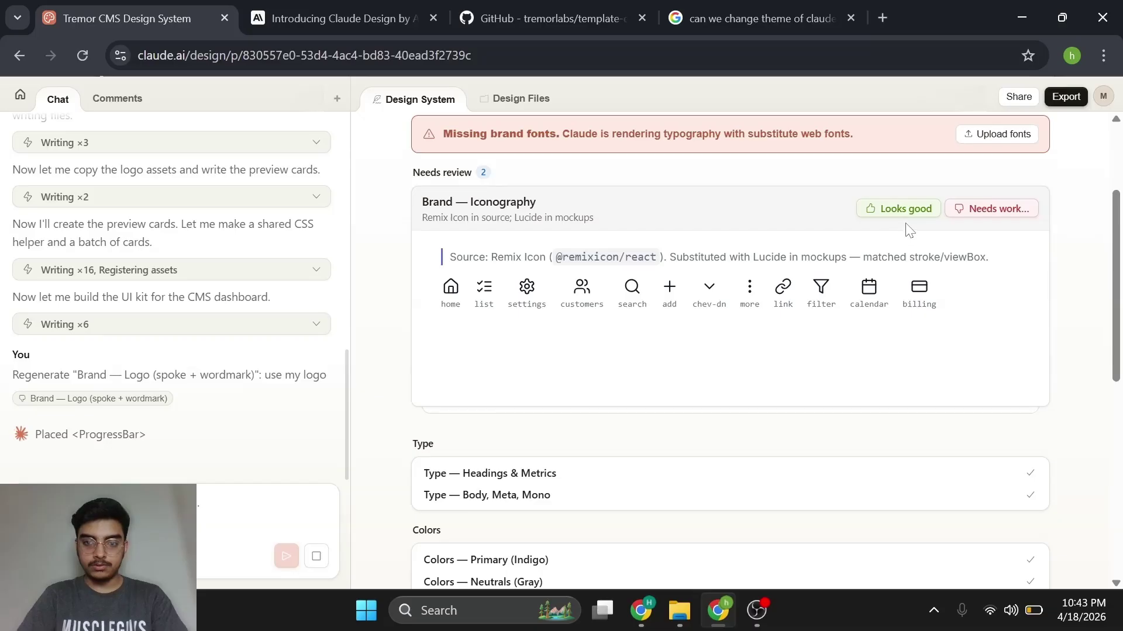
# Approve the Brand — Iconography and Brand — Avatars & status dots cards
pyautogui.click(913, 209)
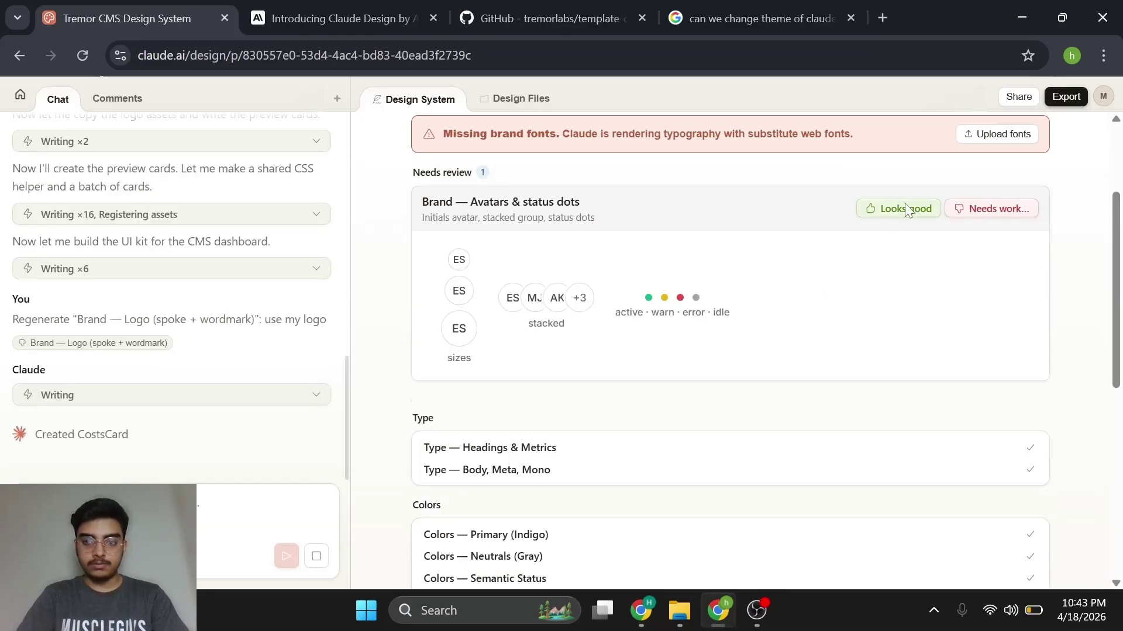
pyautogui.click(903, 209)
pyautogui.scroll(-3, 781, 280)
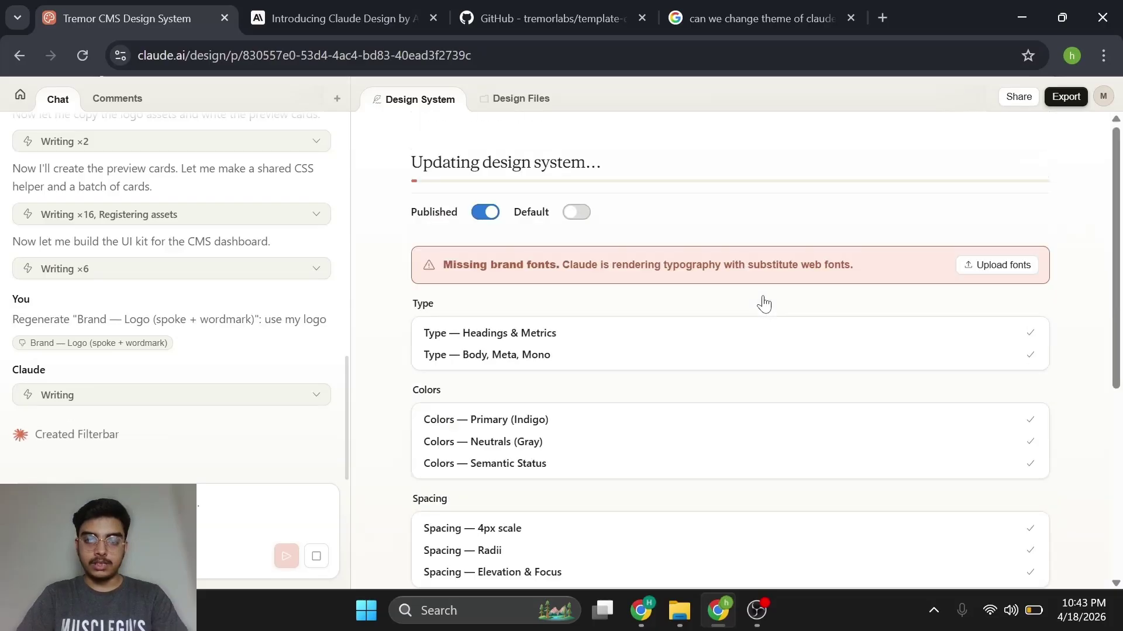
# Examine the draft design system's review message and the missing brand fonts notice with its font upload option
pyautogui.moveTo(445, 264); pyautogui.dragTo(709, 264)
pyautogui.moveTo(834, 264); pyautogui.dragTo(879, 263)
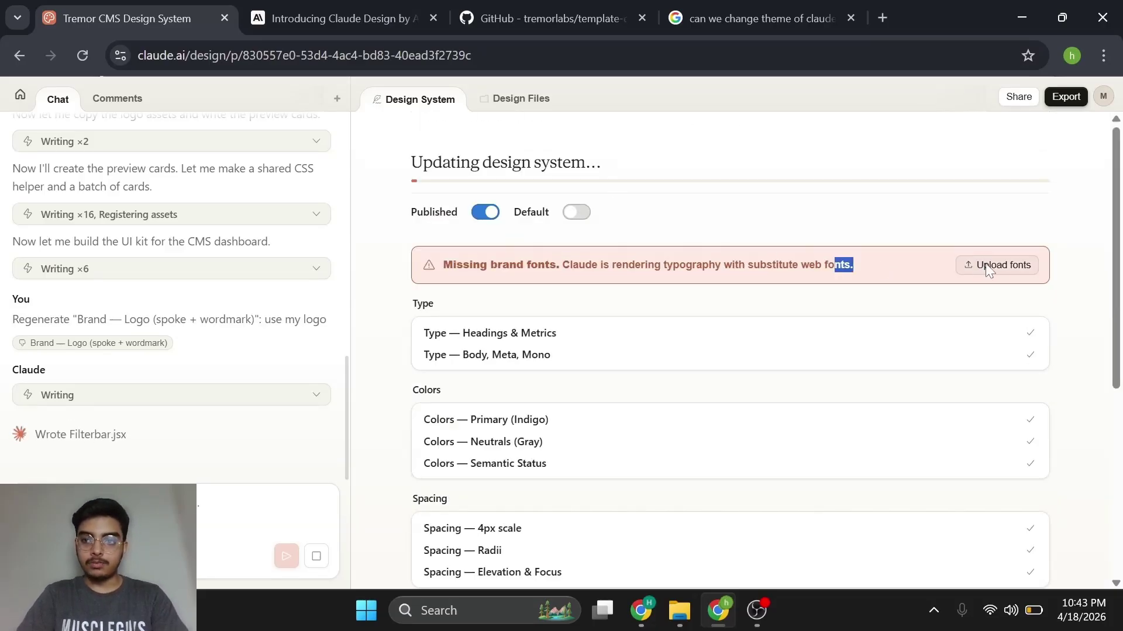
pyautogui.click(652, 261)
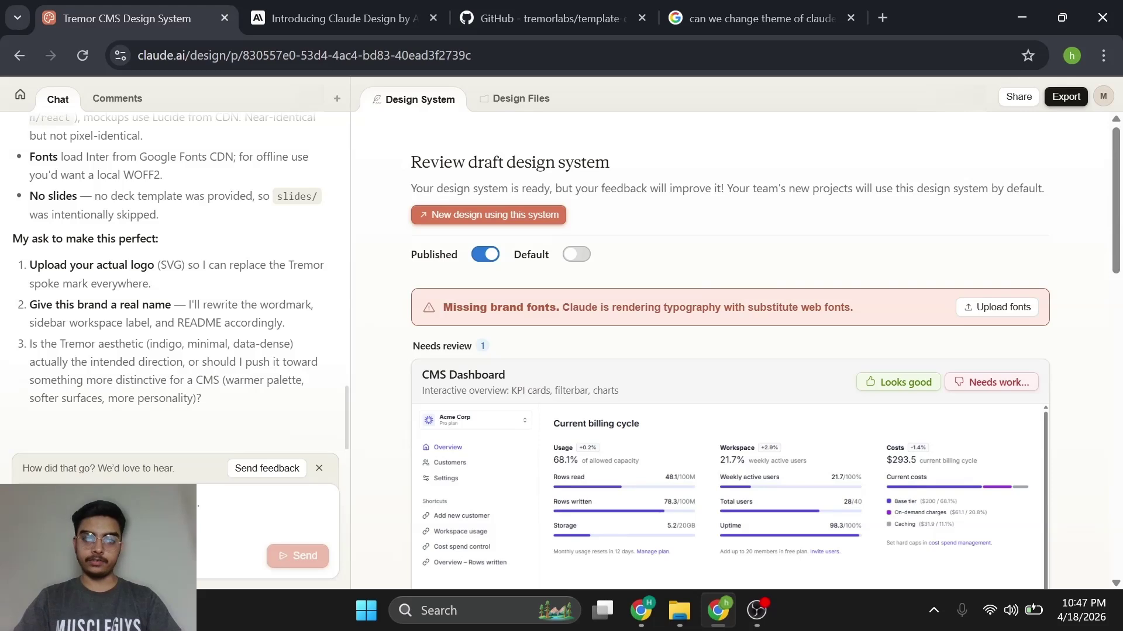
pyautogui.moveTo(398, 175); pyautogui.dragTo(1017, 215)
pyautogui.moveTo(906, 188); pyautogui.dragTo(979, 188)
pyautogui.click(978, 188)
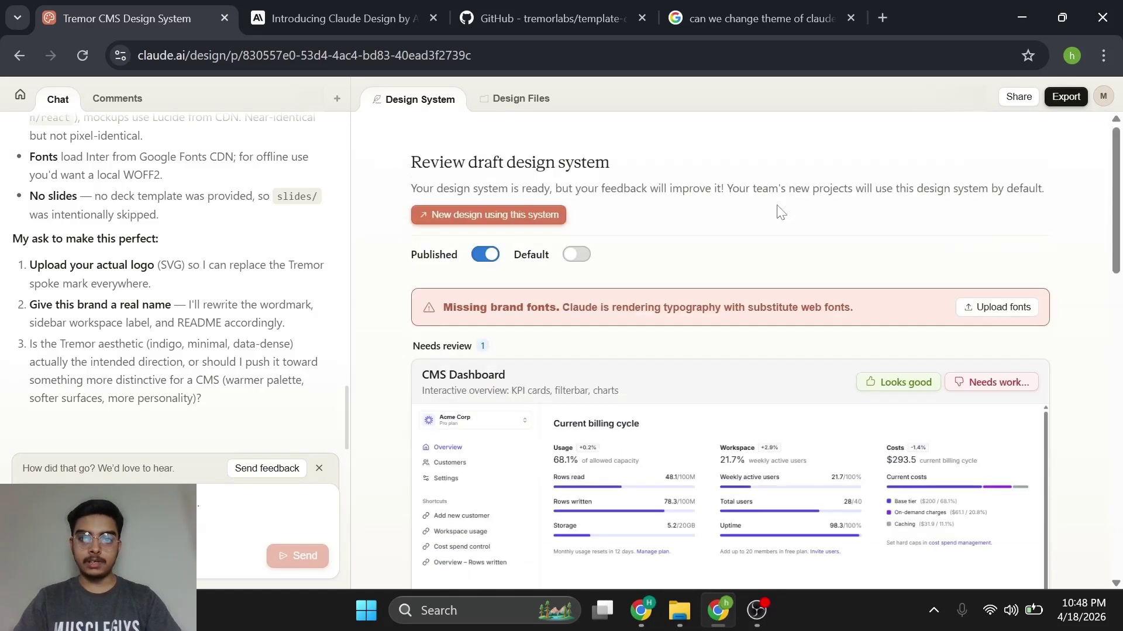
pyautogui.moveTo(906, 189); pyautogui.dragTo(979, 188)
pyautogui.click(979, 188)
pyautogui.moveTo(452, 307); pyautogui.dragTo(821, 301)
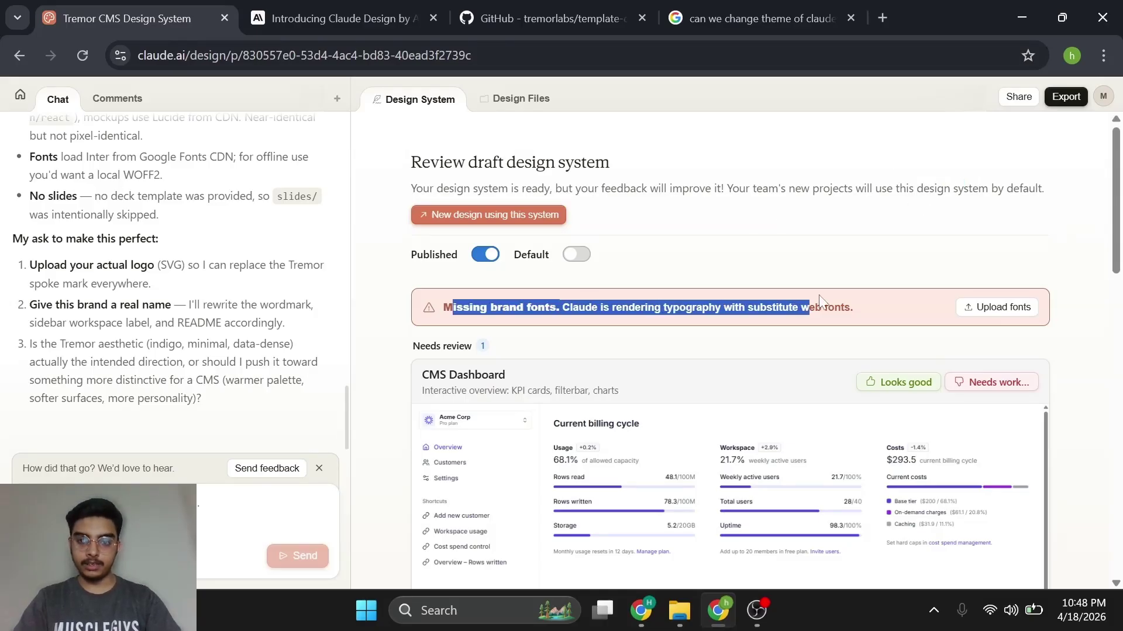
pyautogui.moveTo(443, 307)
pyautogui.mouseDown()
pyautogui.moveTo(551, 307)
pyautogui.moveTo(452, 308)
pyautogui.mouseUp()
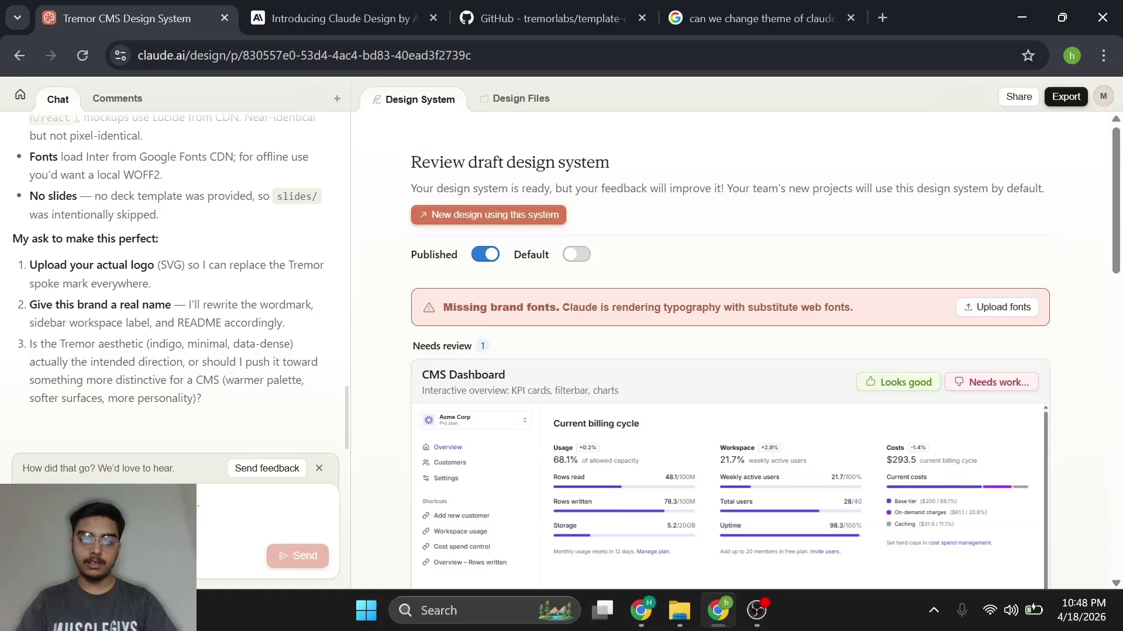
pyautogui.moveTo(443, 307); pyautogui.dragTo(828, 307)
pyautogui.click(563, 307)
pyautogui.click(749, 307)
pyautogui.click(828, 307)
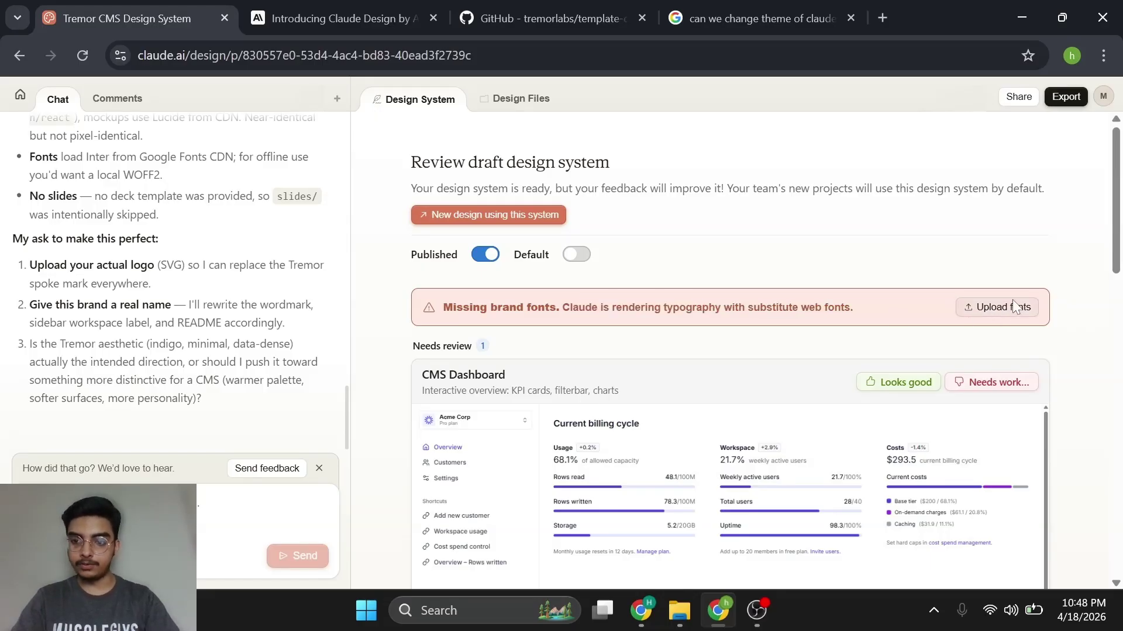
# Compare the generated CMS Dashboard card with the dashboard preview in the GitHub repository's README
pyautogui.scroll(-3, 935, 274)
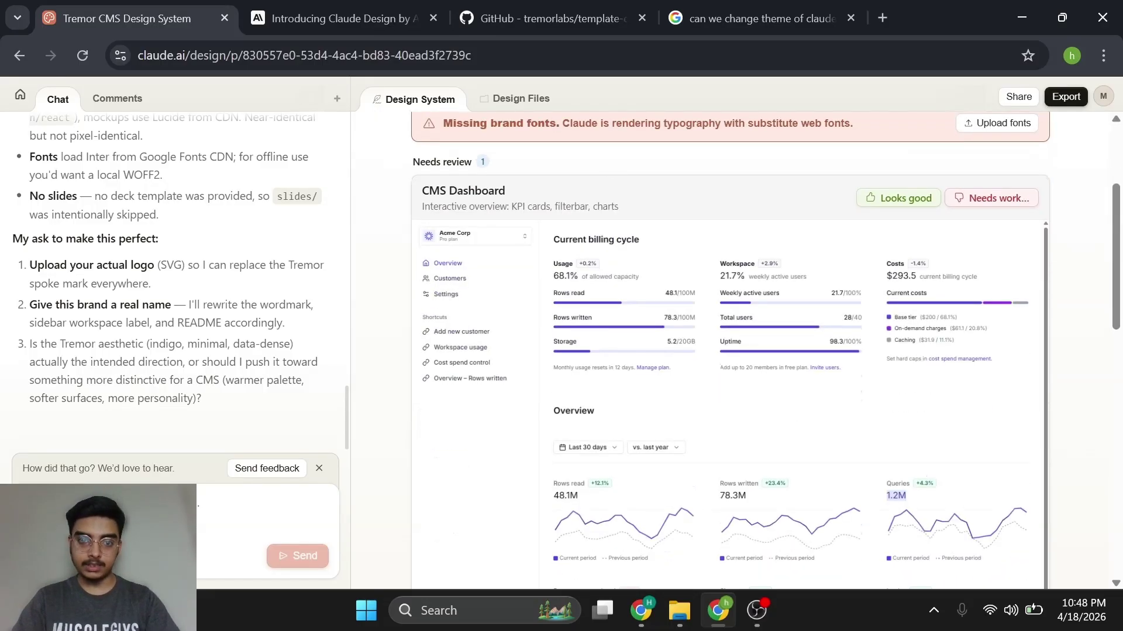
pyautogui.moveTo(412, 157); pyautogui.dragTo(507, 193)
pyautogui.click(591, 182)
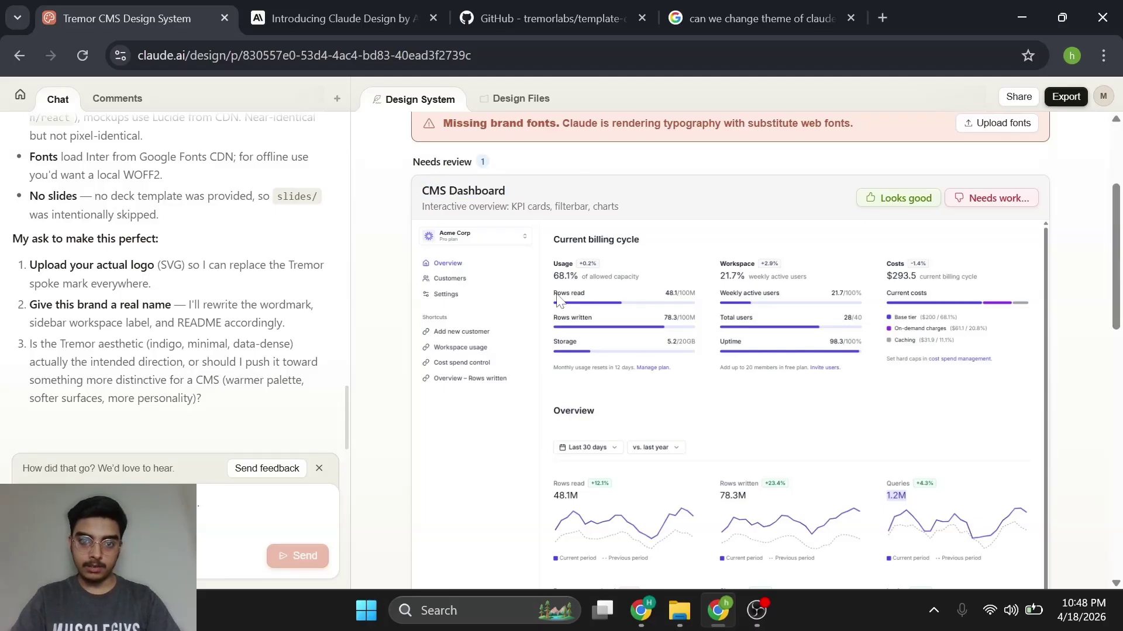
pyautogui.click(516, 14)
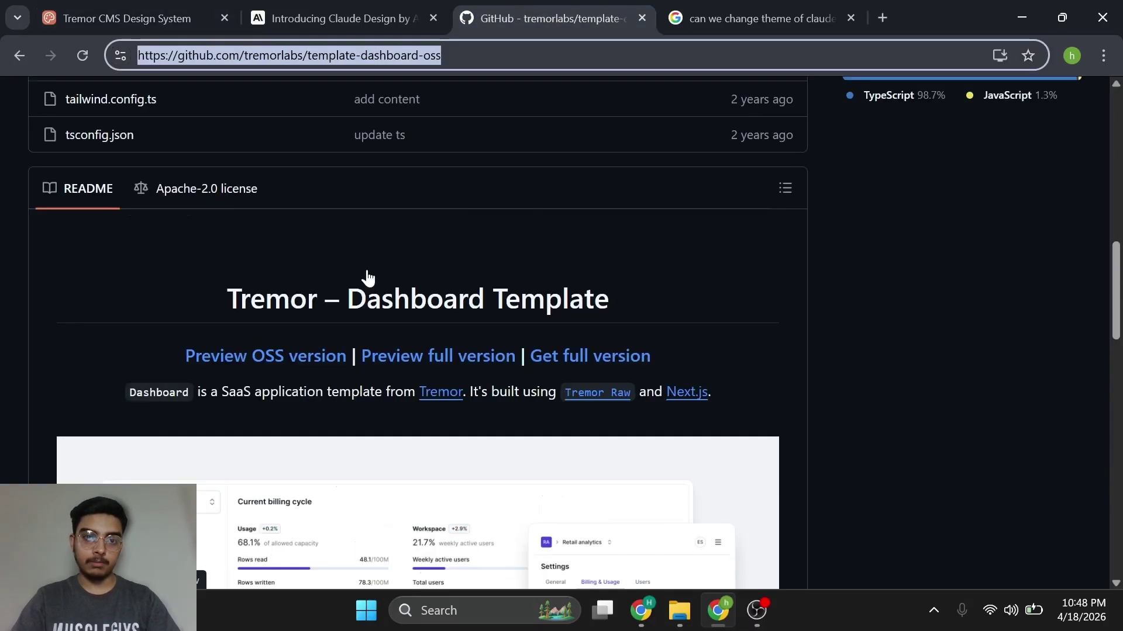
pyautogui.click(243, 197)
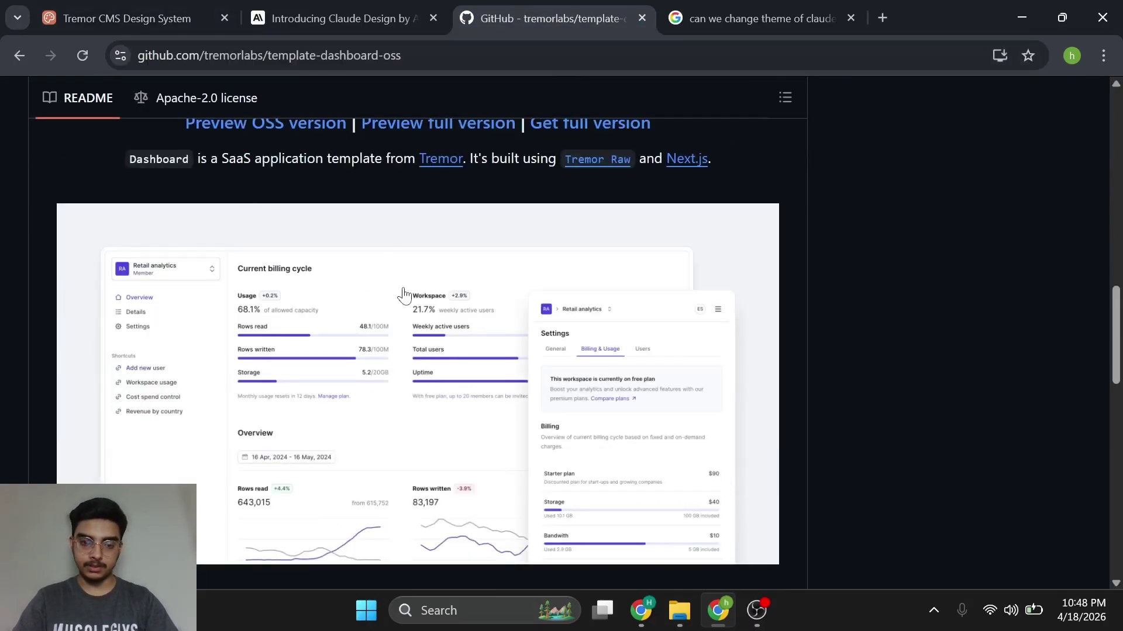
pyautogui.scroll(-1, 403, 296)
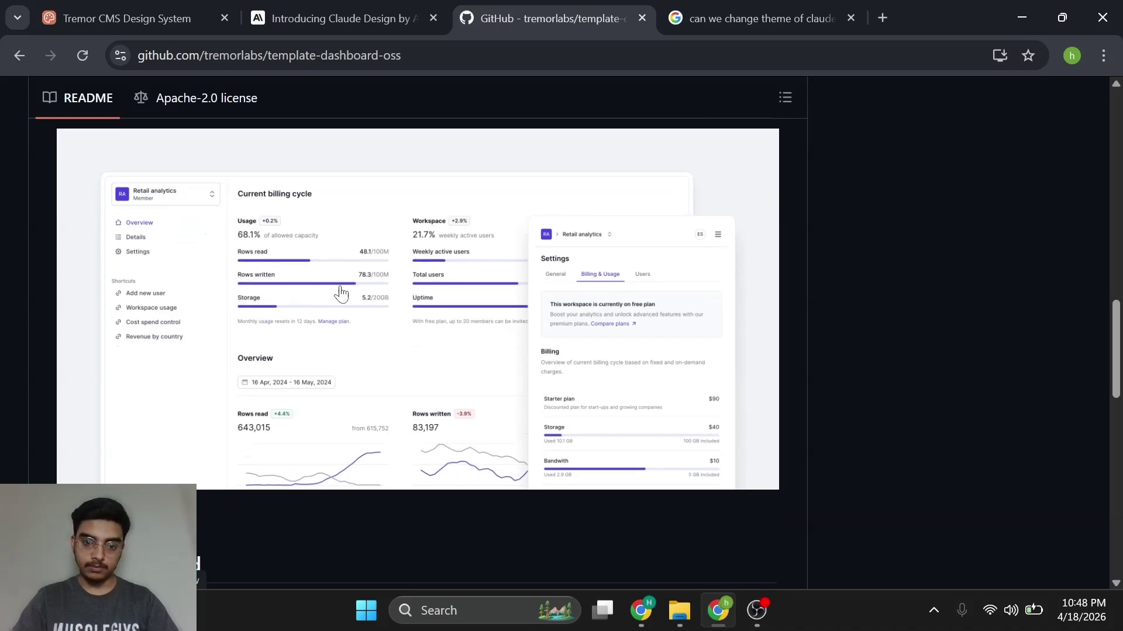
pyautogui.click(188, 13)
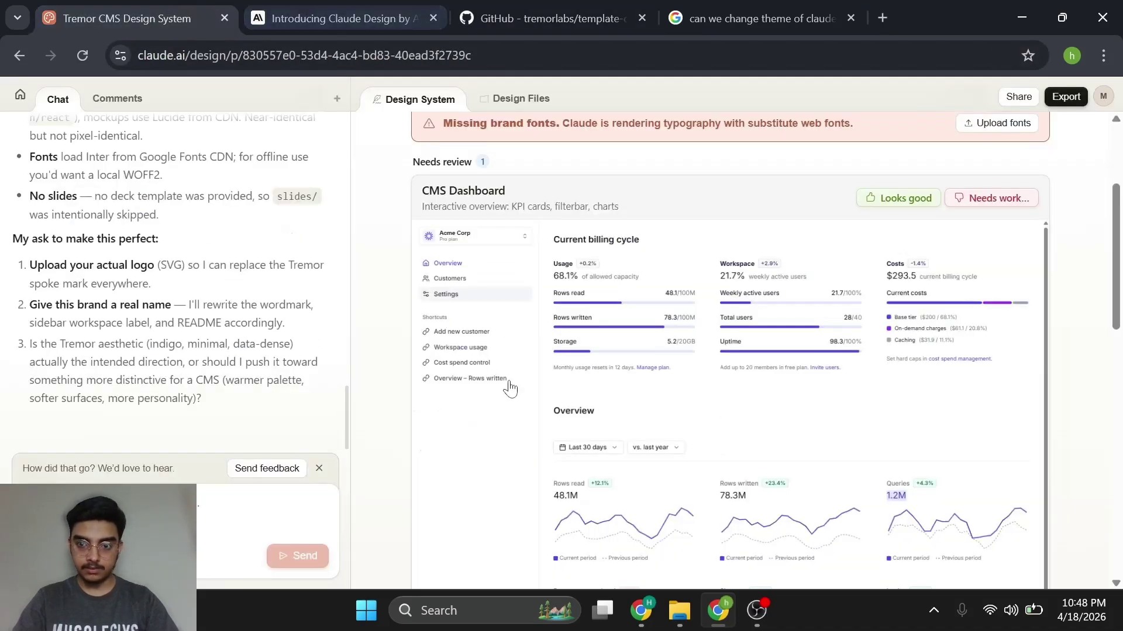
pyautogui.scroll(-1, 510, 387)
pyautogui.scroll(1, 834, 404)
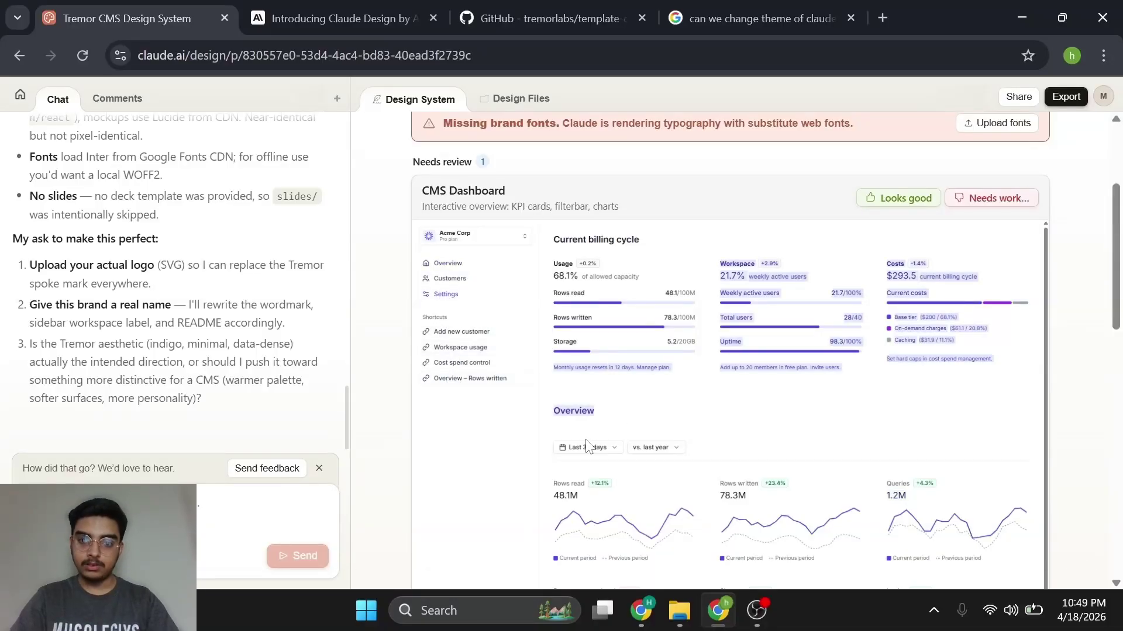
# Set the CMS Dashboard preview's overview filters to No comparison and Year to date
pyautogui.click(661, 449)
pyautogui.click(661, 463)
pyautogui.click(672, 448)
pyautogui.click(676, 478)
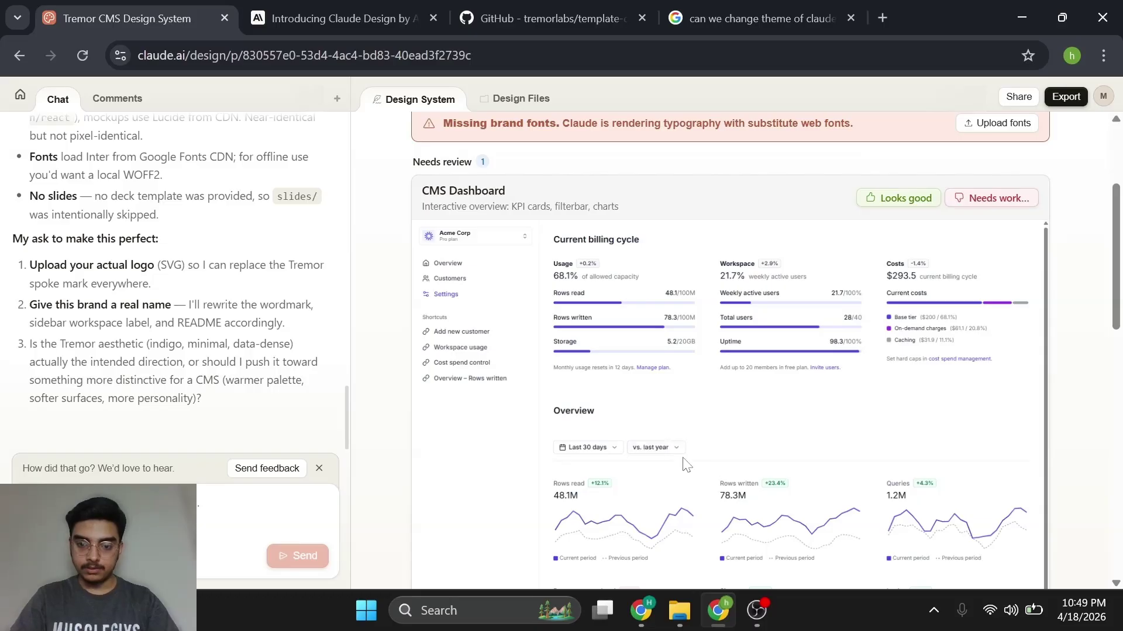
pyautogui.click(668, 449)
pyautogui.click(662, 491)
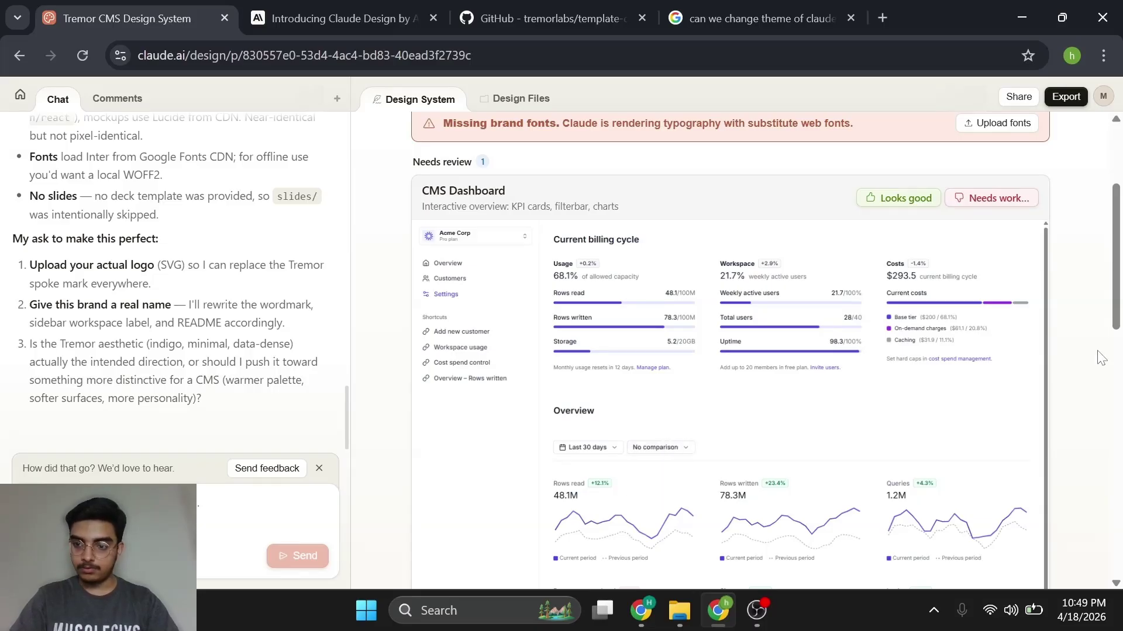
pyautogui.scroll(-3, 1099, 357)
pyautogui.click(565, 252)
pyautogui.click(595, 320)
# Approve the CMS Dashboard card and check the full list of reviewed design system cards
pyautogui.scroll(5, 1074, 231)
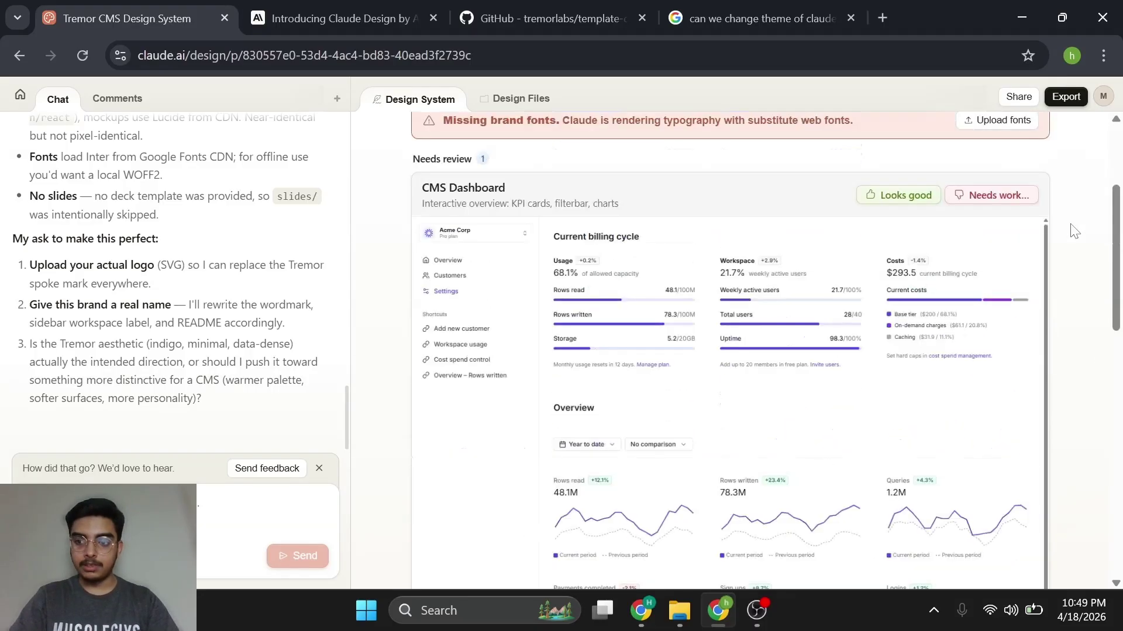
pyautogui.click(907, 287)
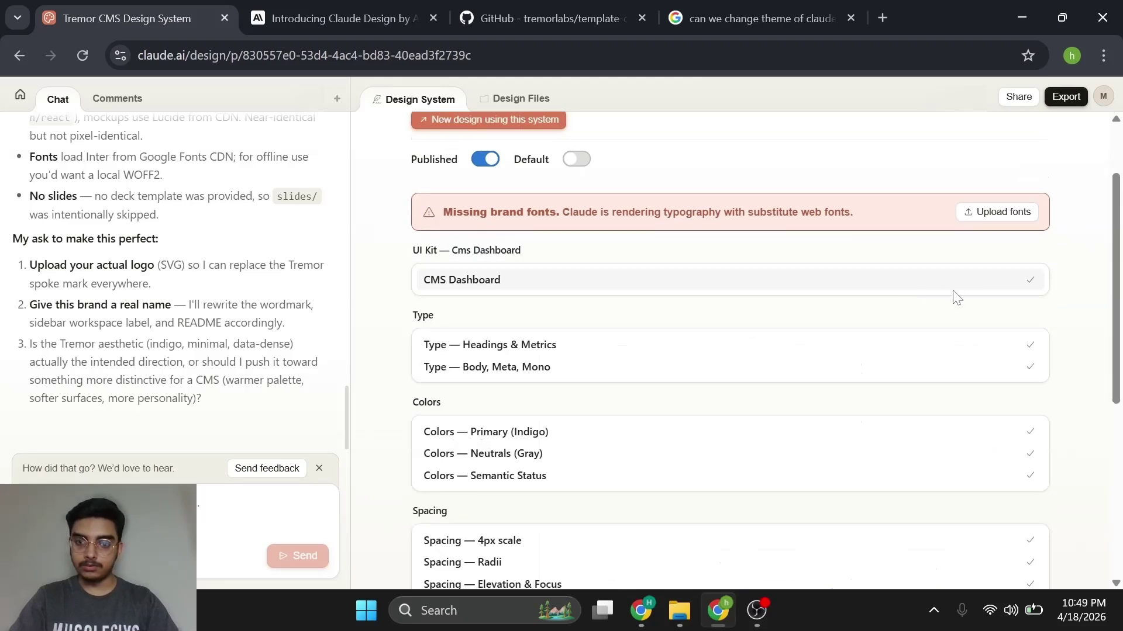
pyautogui.scroll(-6, 953, 296)
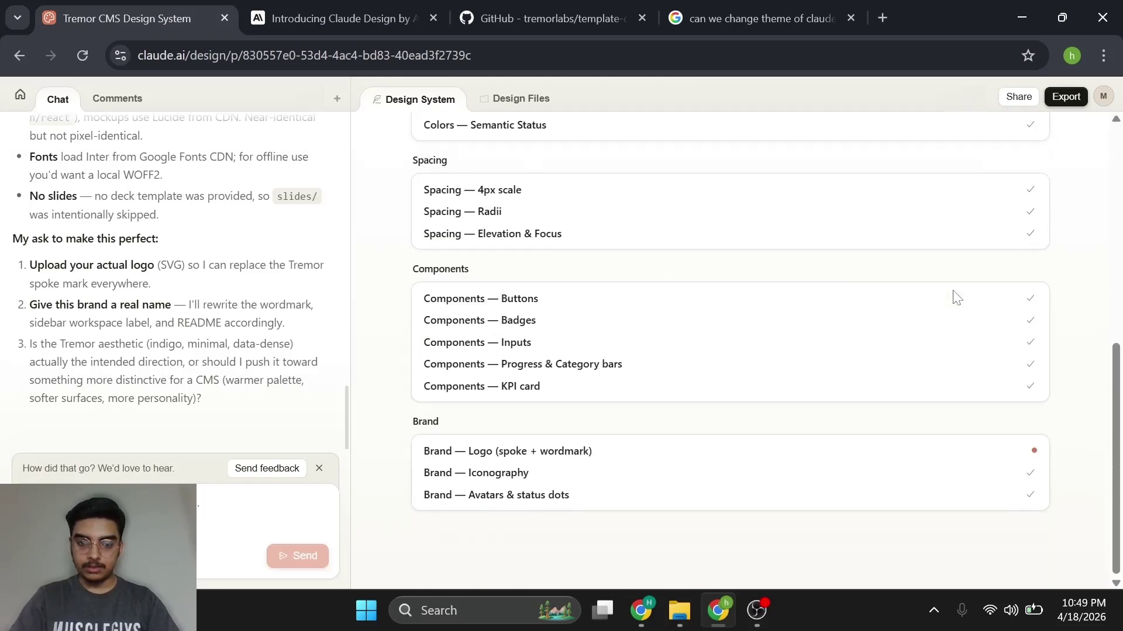
pyautogui.scroll(8, 877, 195)
# Read the finished design system's note on updating it by chat and revisit the GitHub template's dashboard preview for comparison
pyautogui.moveTo(870, 189); pyautogui.dragTo(930, 188)
pyautogui.click(875, 188)
pyautogui.click(872, 189)
pyautogui.click(550, 18)
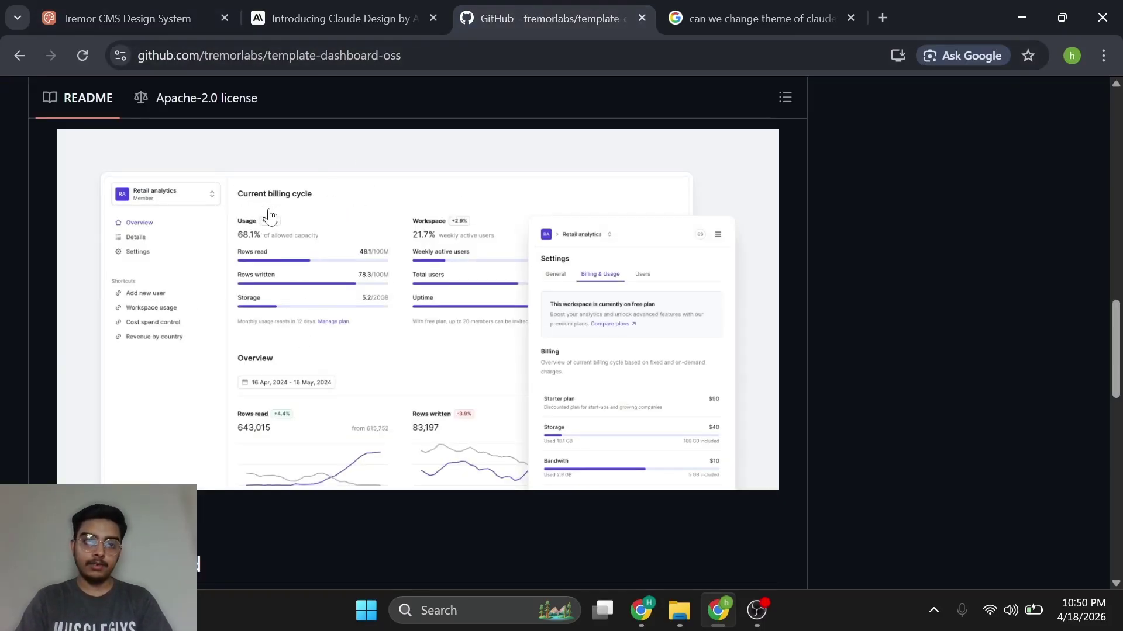
pyautogui.click(125, 16)
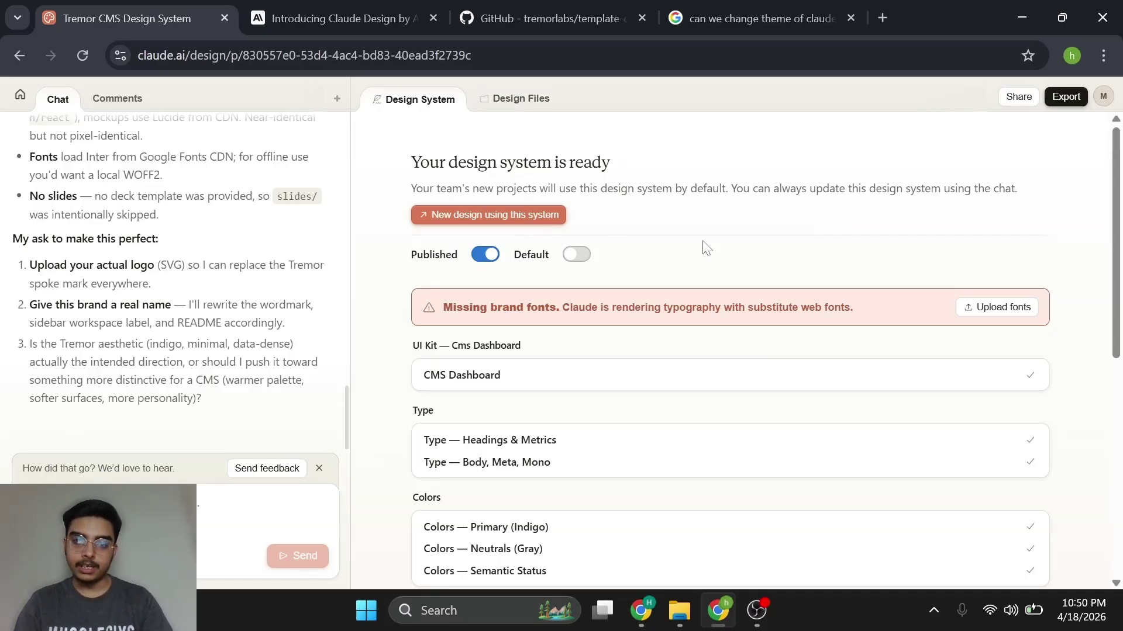
pyautogui.click(565, 8)
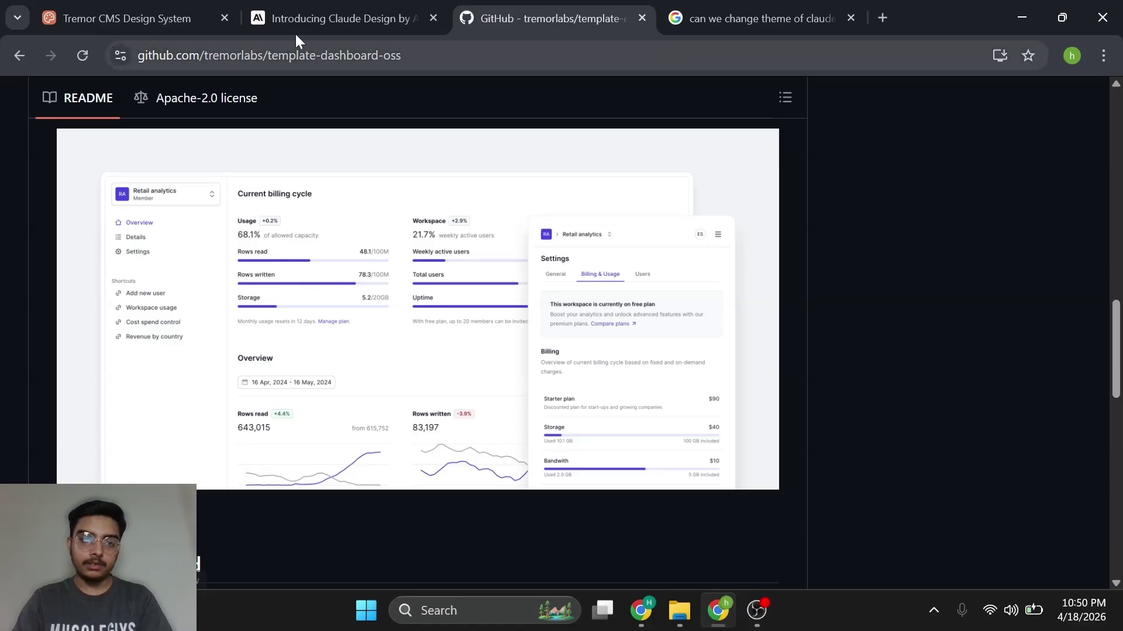
pyautogui.click(152, 9)
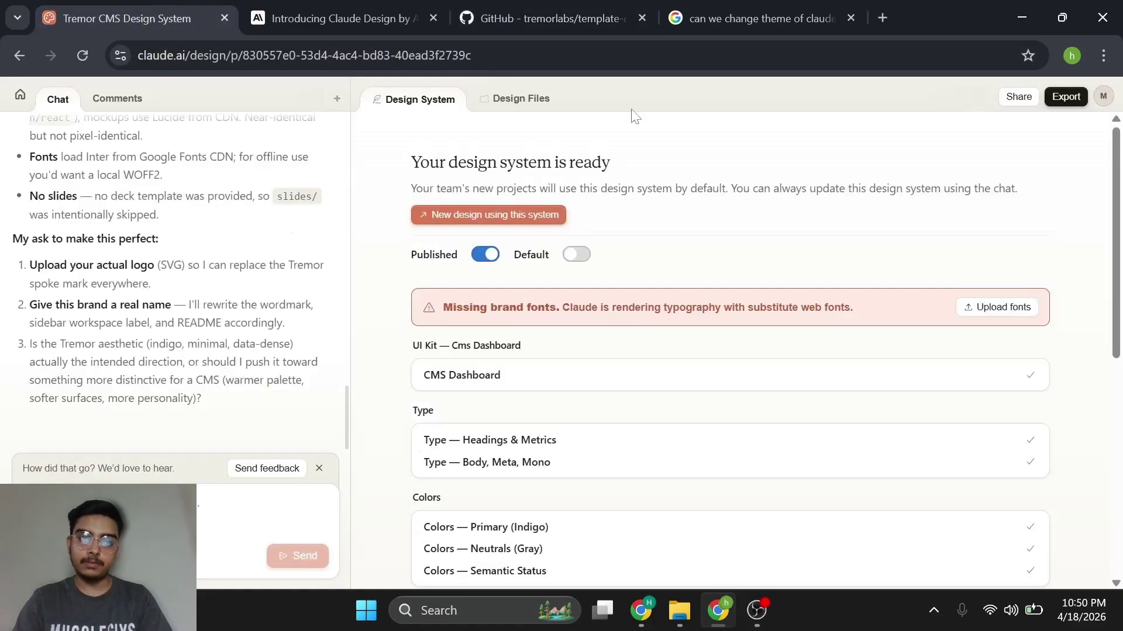
# Inspect the project's design files, selecting colors_and_type.css and checking the assets, fonts and preview folders
pyautogui.click(518, 101)
pyautogui.click(462, 372)
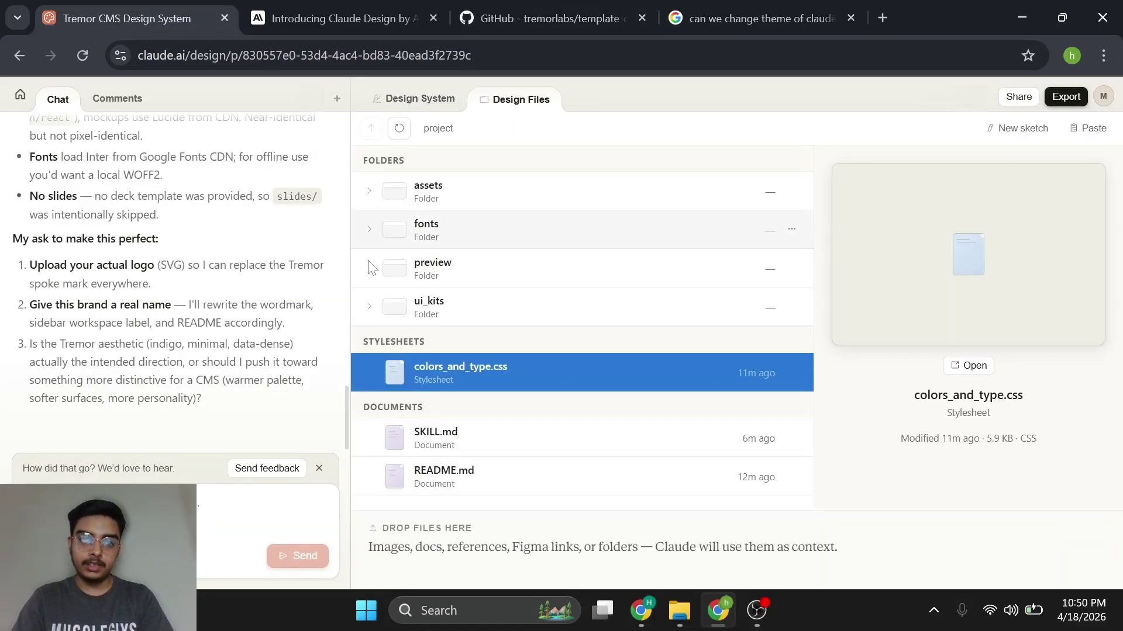
pyautogui.click(372, 192)
pyautogui.click(371, 192)
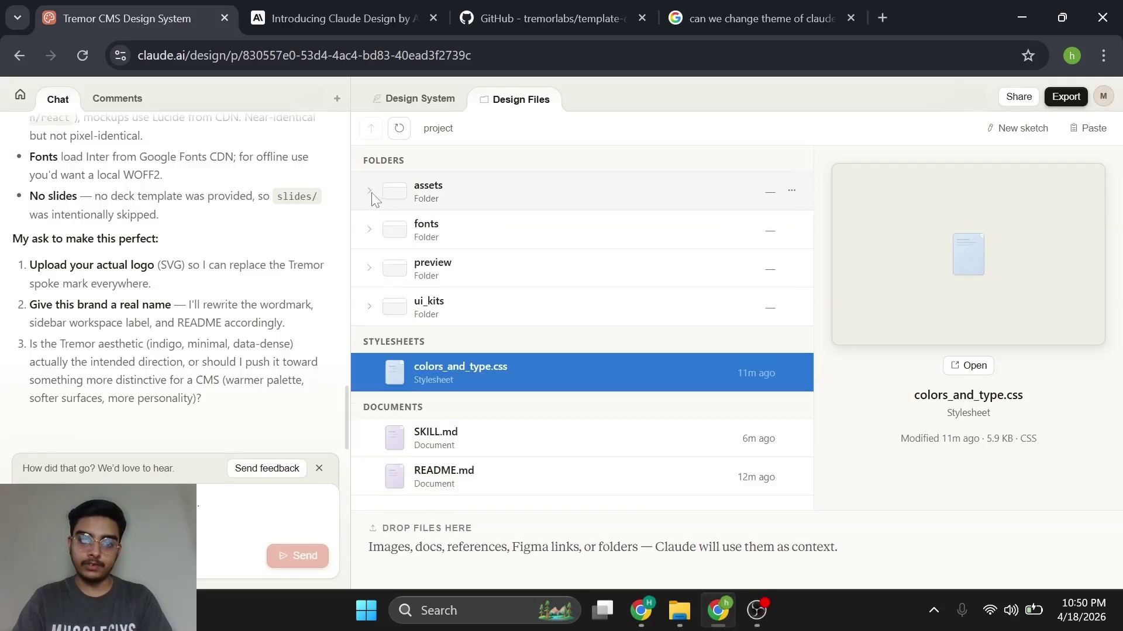
pyautogui.click(373, 233)
pyautogui.click(374, 233)
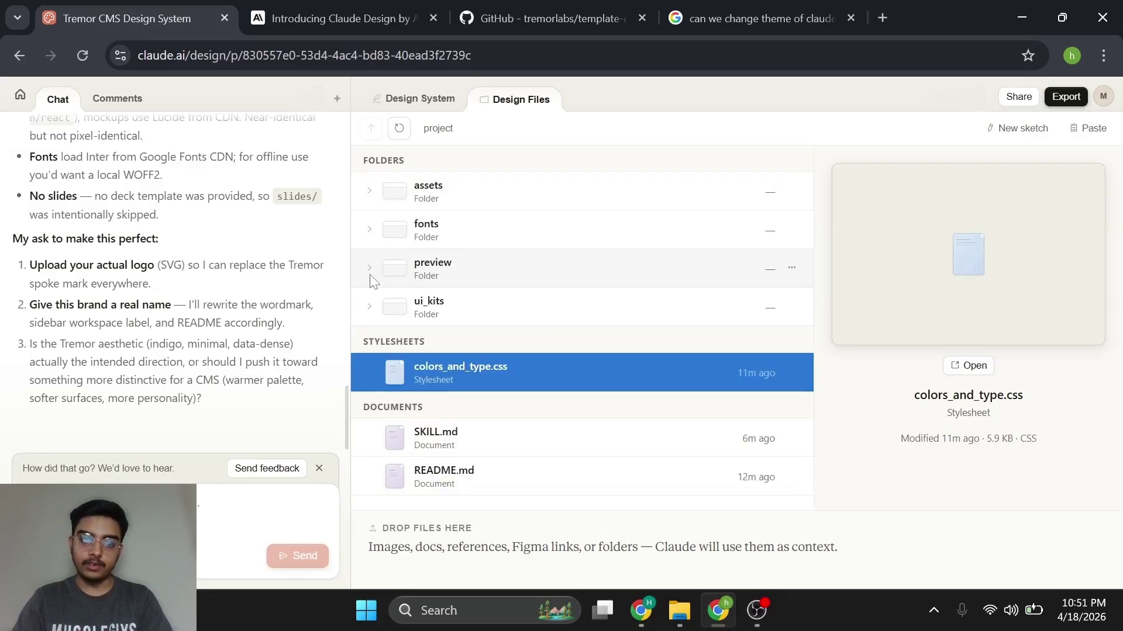
pyautogui.click(370, 270)
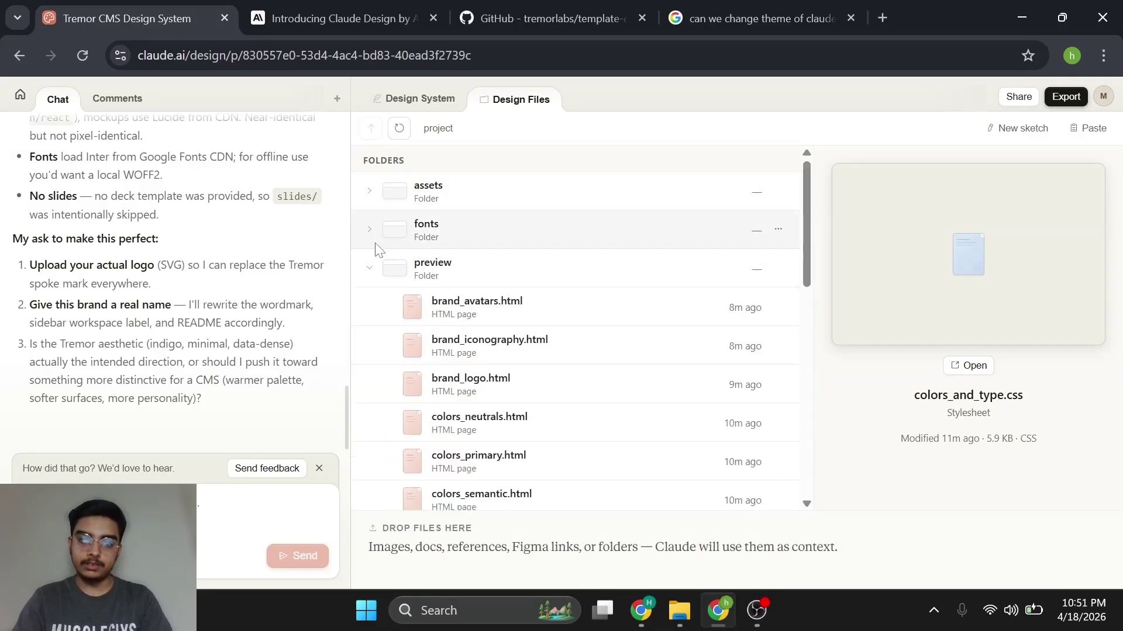
pyautogui.click(369, 268)
# View the actions available for the assets folder and recheck the contents of the assets and fonts folders
pyautogui.click(792, 190)
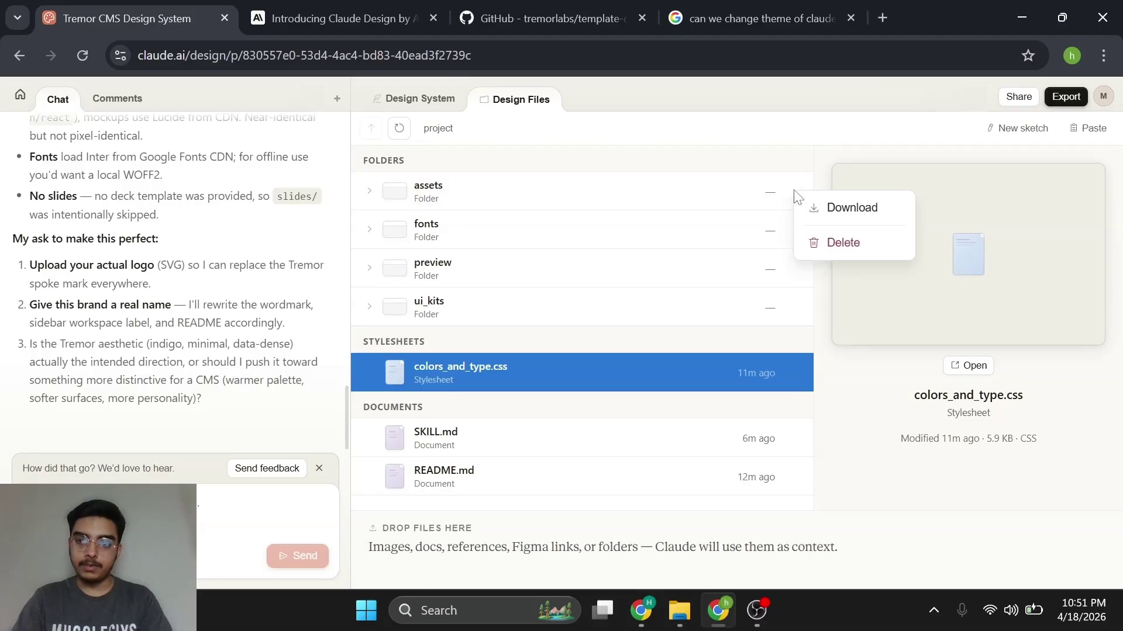
pyautogui.click(743, 169)
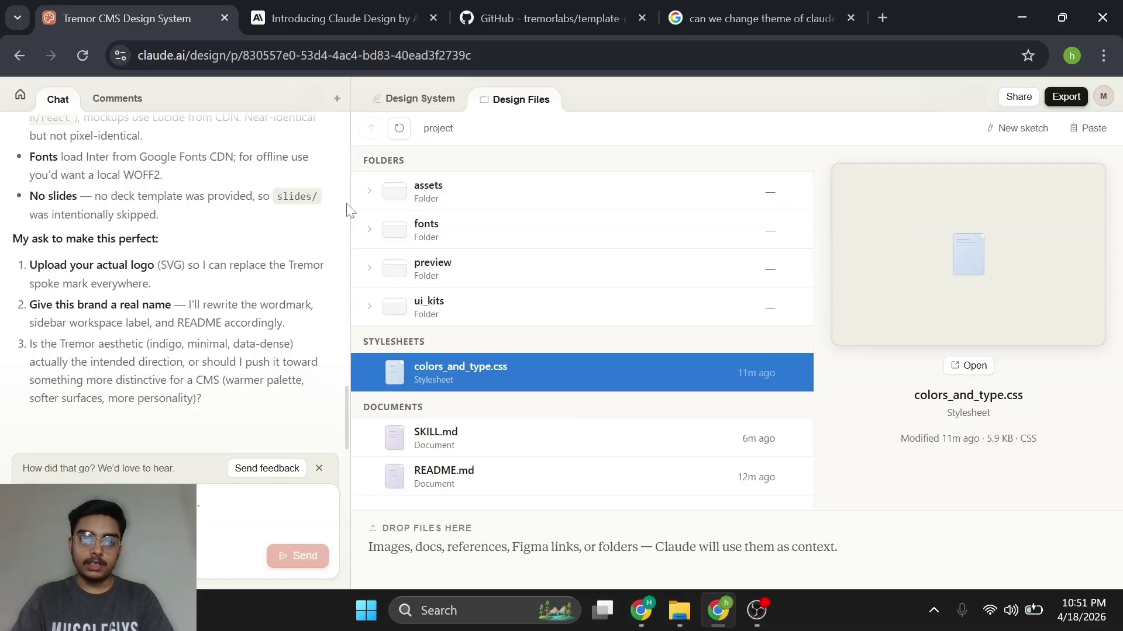
pyautogui.click(366, 192)
pyautogui.click(366, 191)
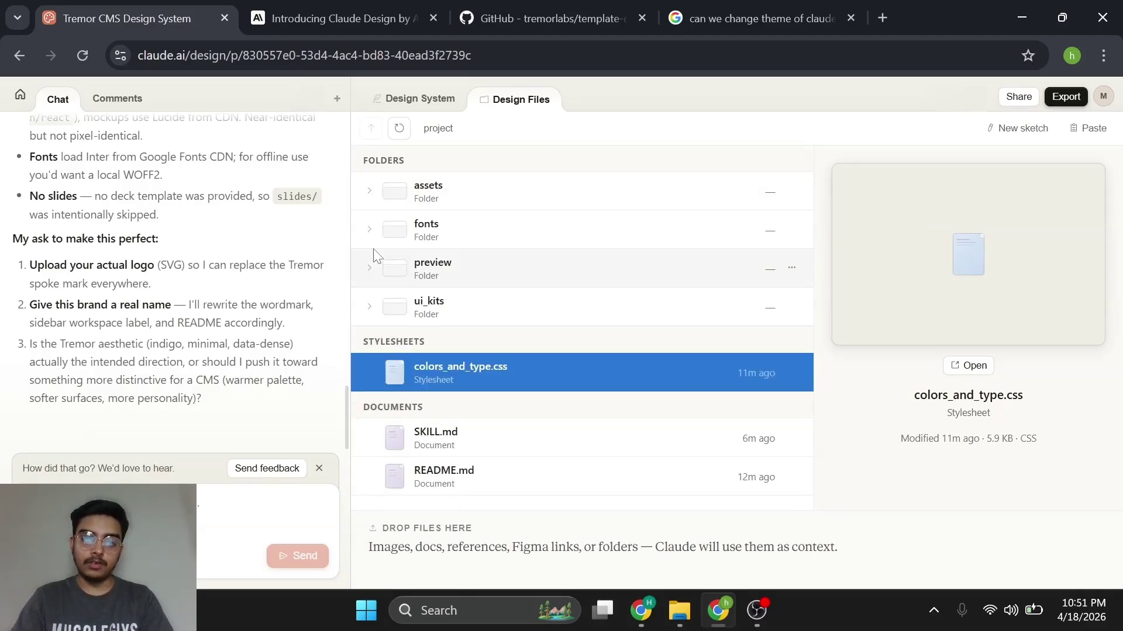
pyautogui.click(371, 233)
pyautogui.click(371, 233)
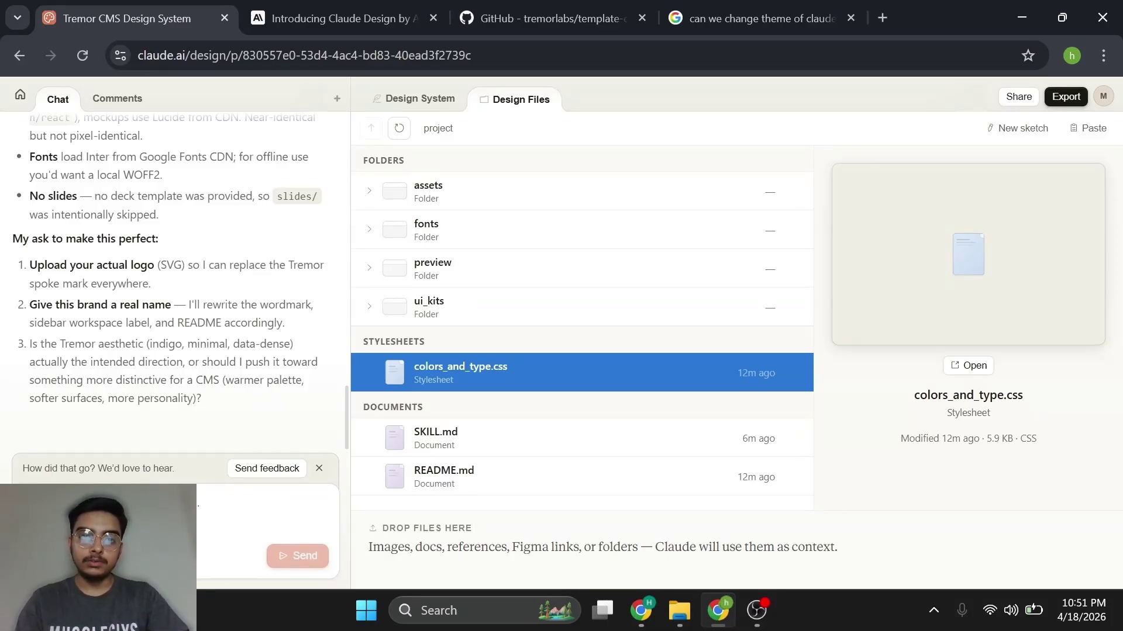
# Revisit the GitHub template's dashboard preview and return to the design system overview
pyautogui.click(547, 7)
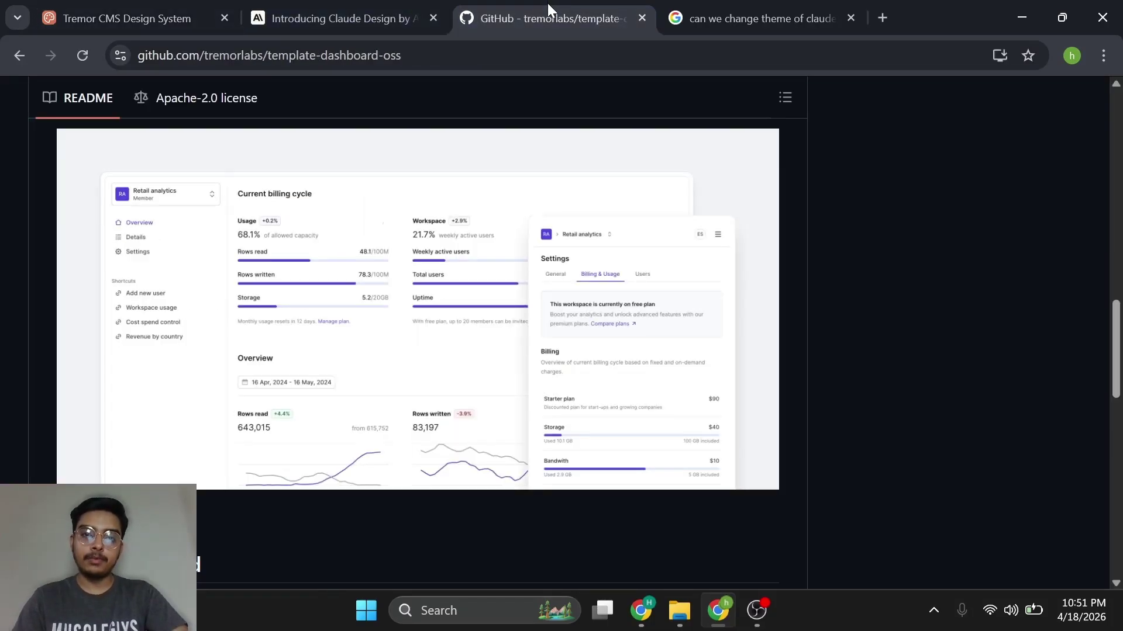
pyautogui.click(211, 8)
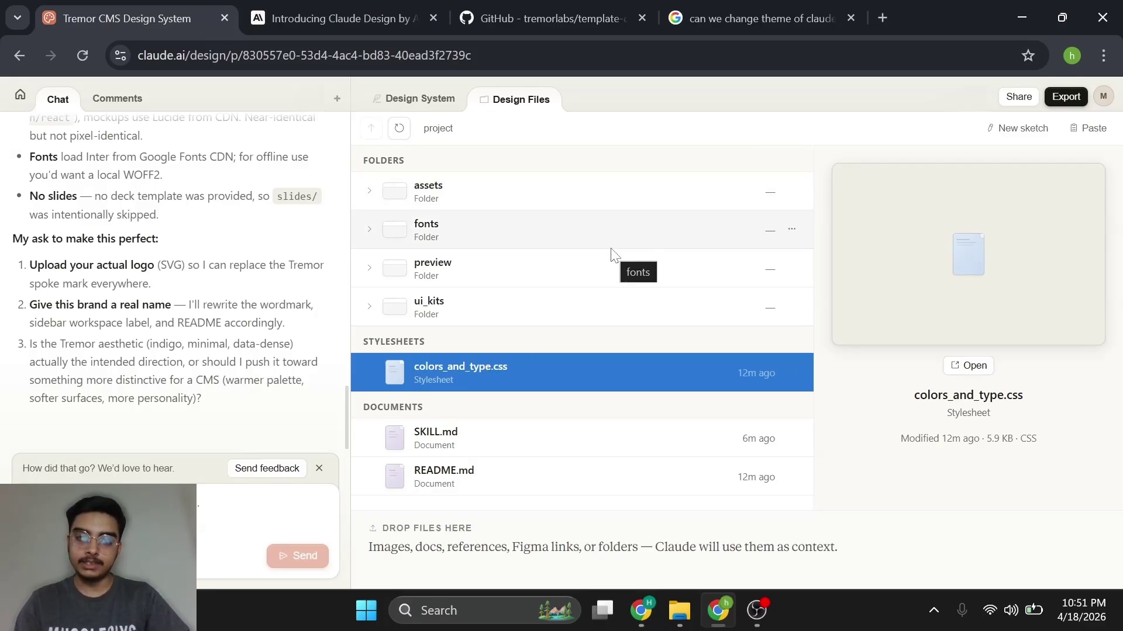
pyautogui.click(409, 98)
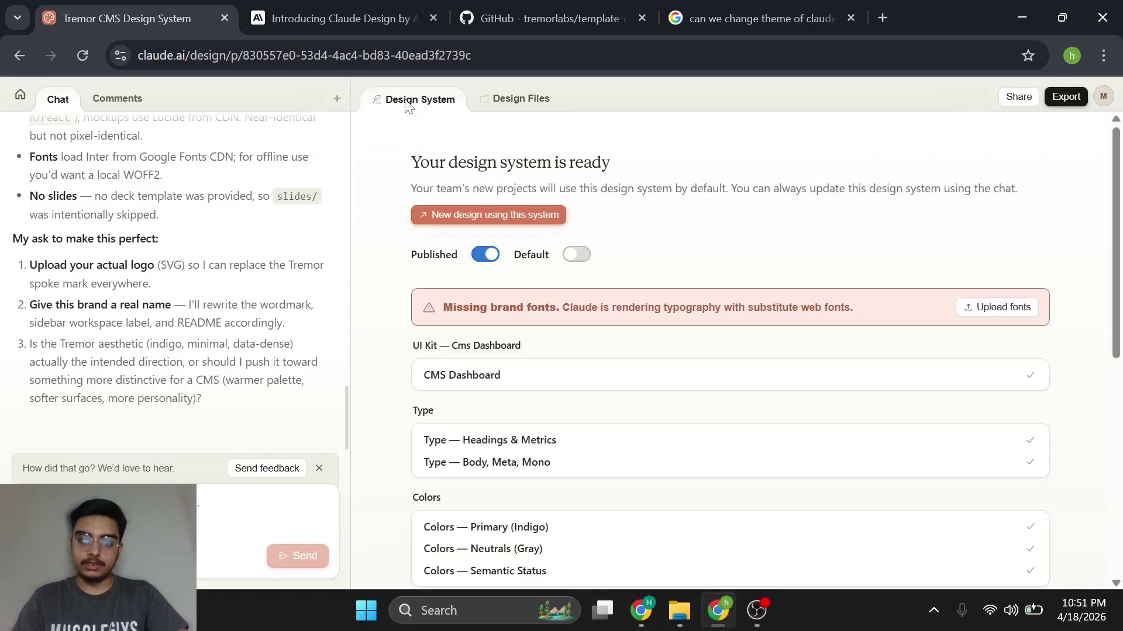
# Open SKILL.md from the design files and read its long lines through to the end
pyautogui.click(492, 94)
pyautogui.doubleClick(476, 440)
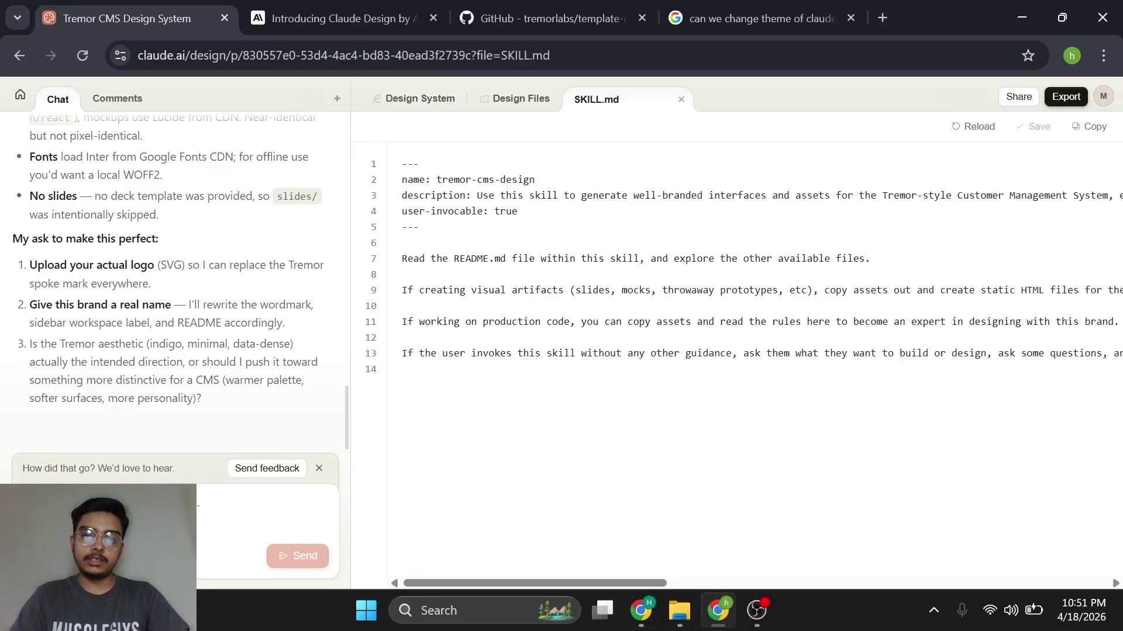
pyautogui.hscroll(10, 754, 351)
pyautogui.hscroll(-10, 754, 351)
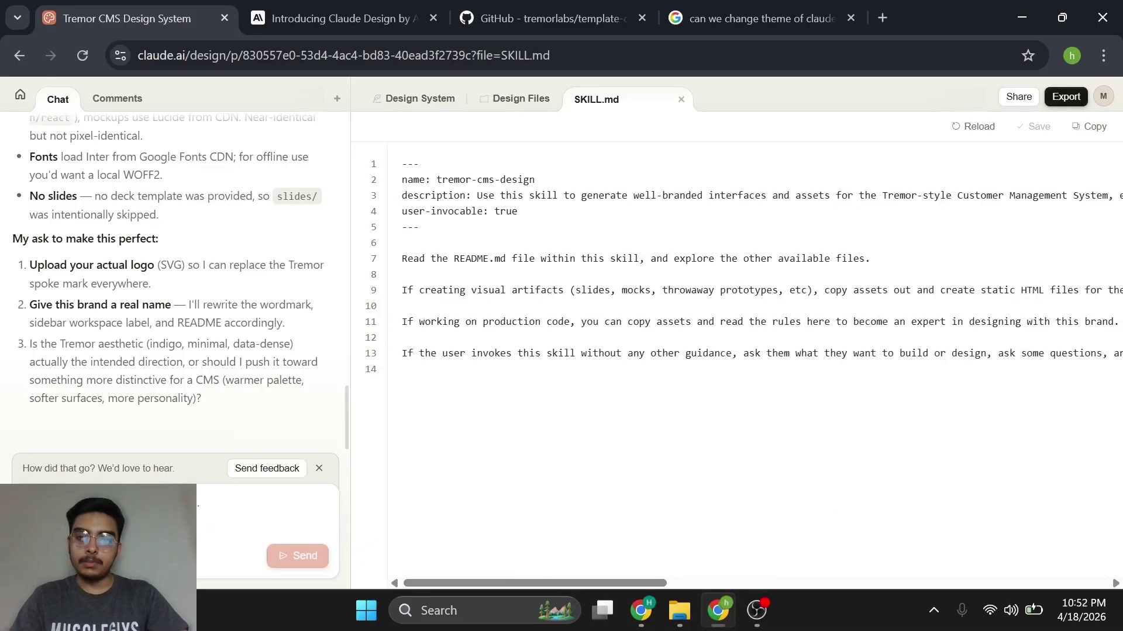
# Open README.md from the design files, skim its contents and close it again
pyautogui.click(528, 97)
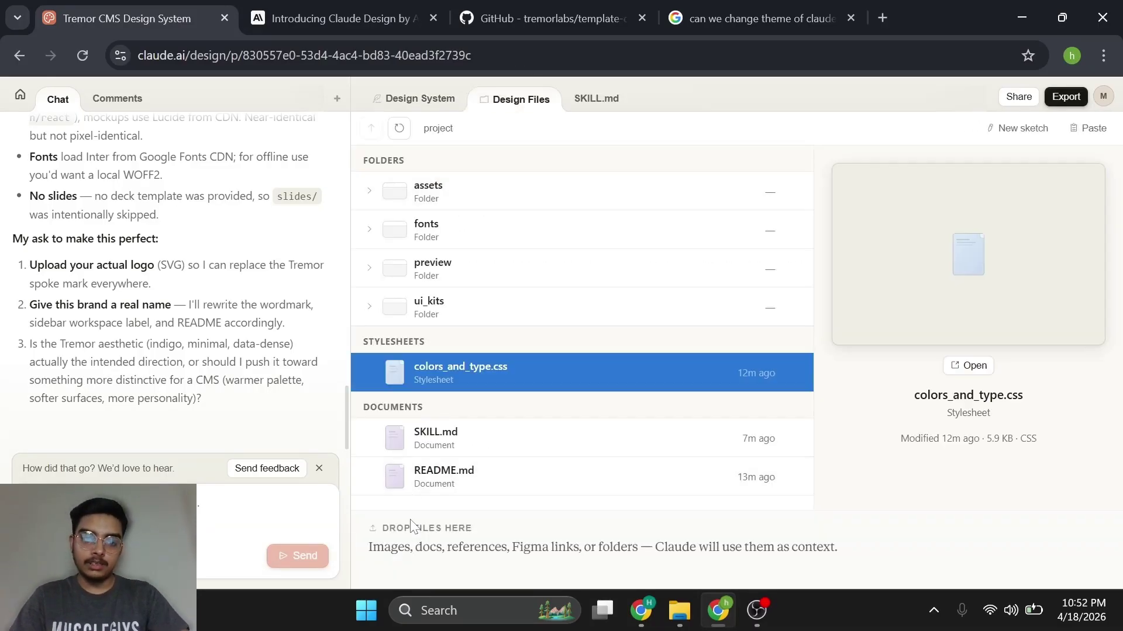
pyautogui.doubleClick(460, 469)
pyautogui.scroll(-10, 754, 351)
pyautogui.scroll(10, 755, 351)
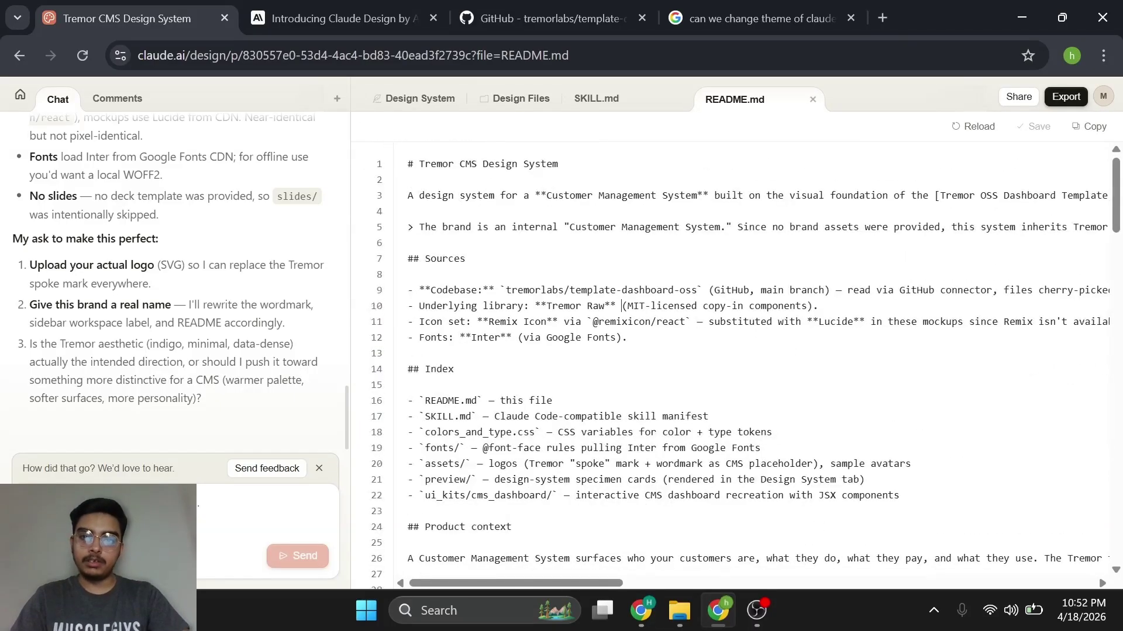
pyautogui.click(812, 99)
pyautogui.click(521, 98)
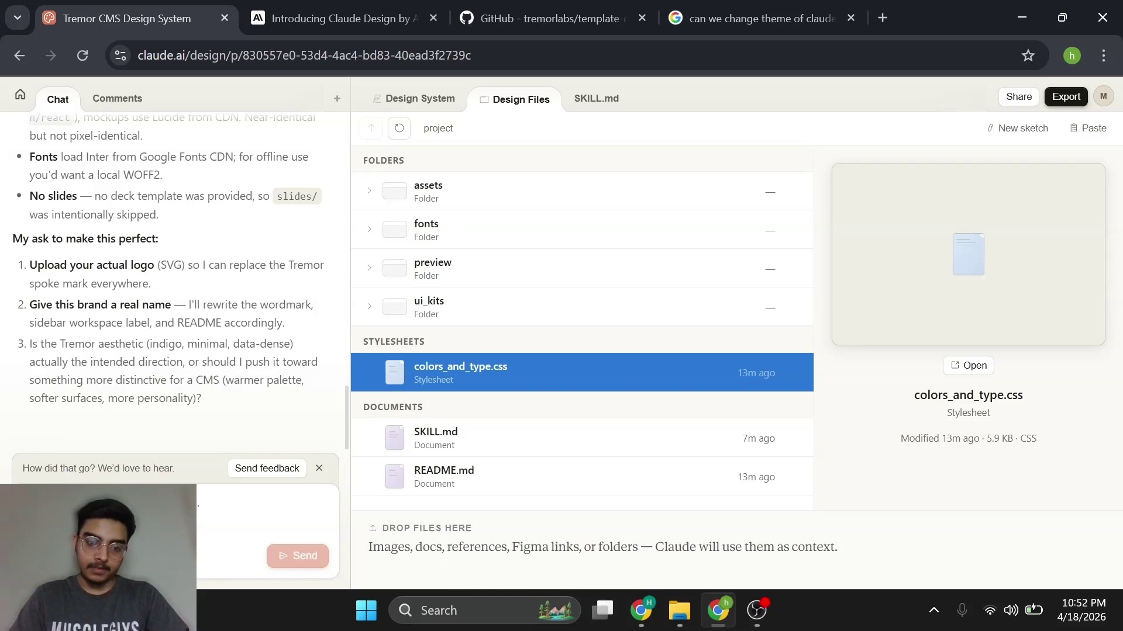
# Compare the design system overview with the GitHub template's dashboard preview once more
pyautogui.click(448, 104)
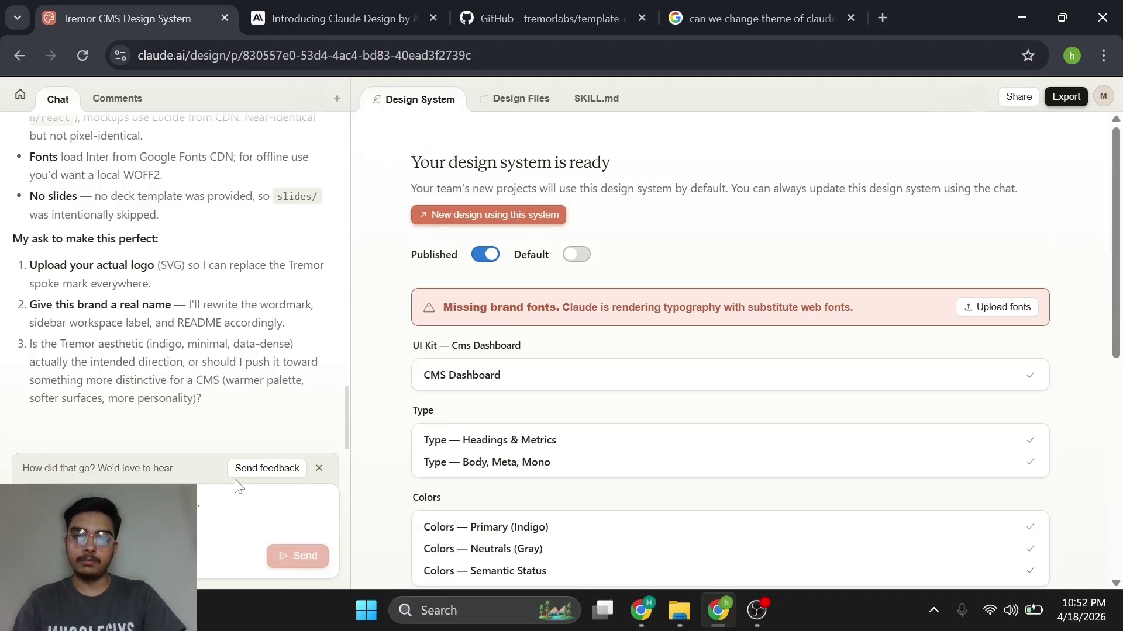
pyautogui.click(531, 13)
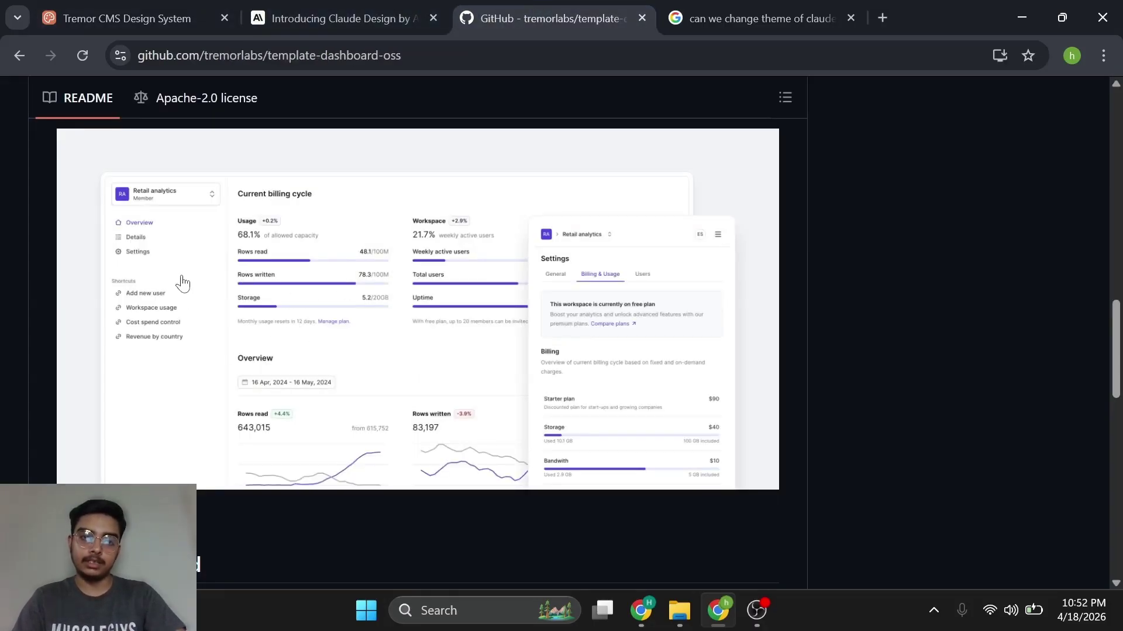
pyautogui.click(156, 10)
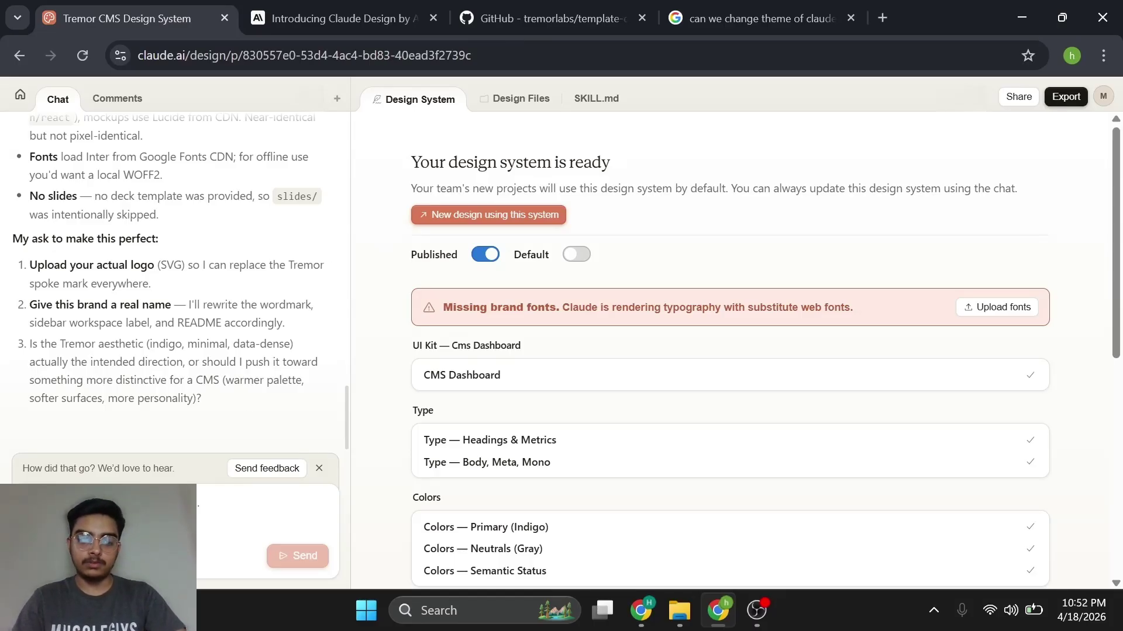
# Send the chat request "generate Login and Sign up page now" and dismiss the feedback banner
pyautogui.write('c')
pyautogui.press('BackSpace')
pyautogui.write('c')
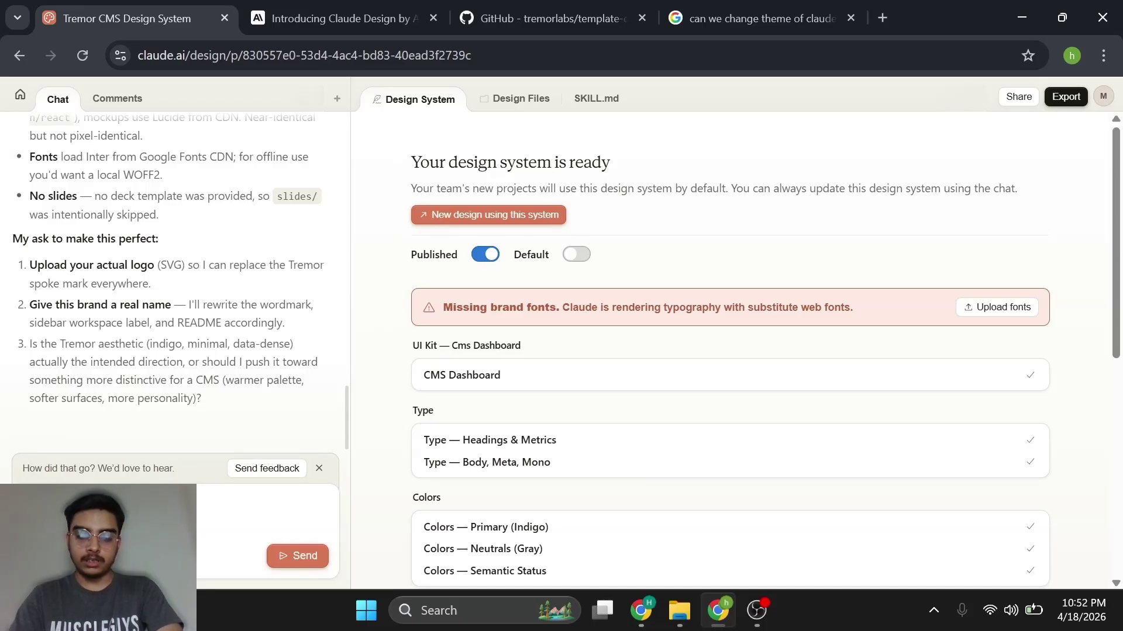
pyautogui.write('how')
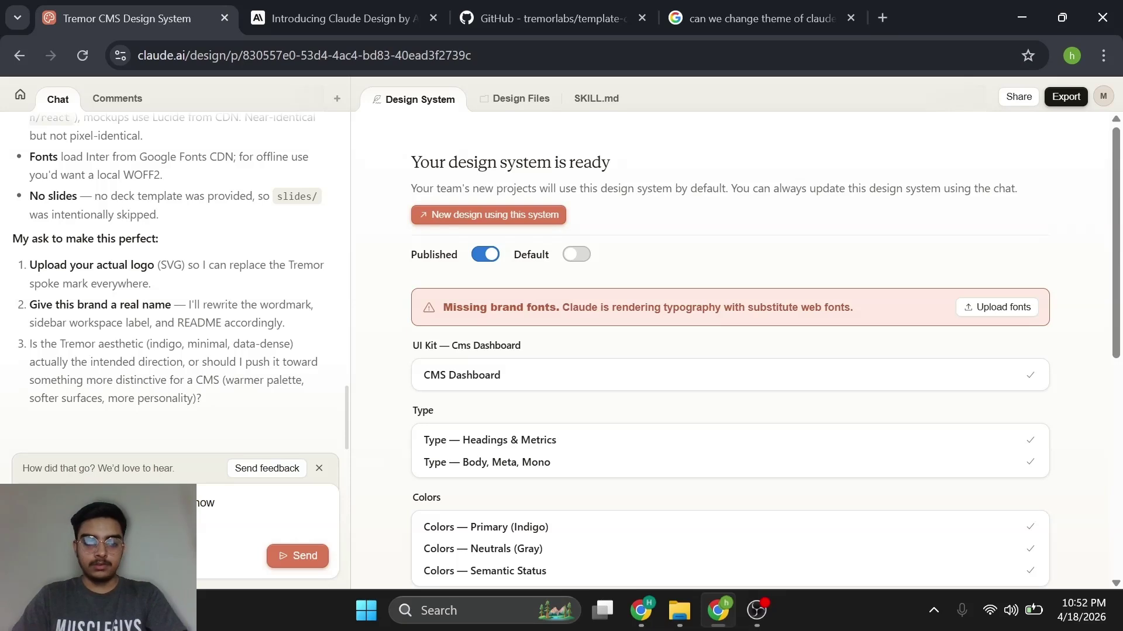
pyautogui.click(289, 552)
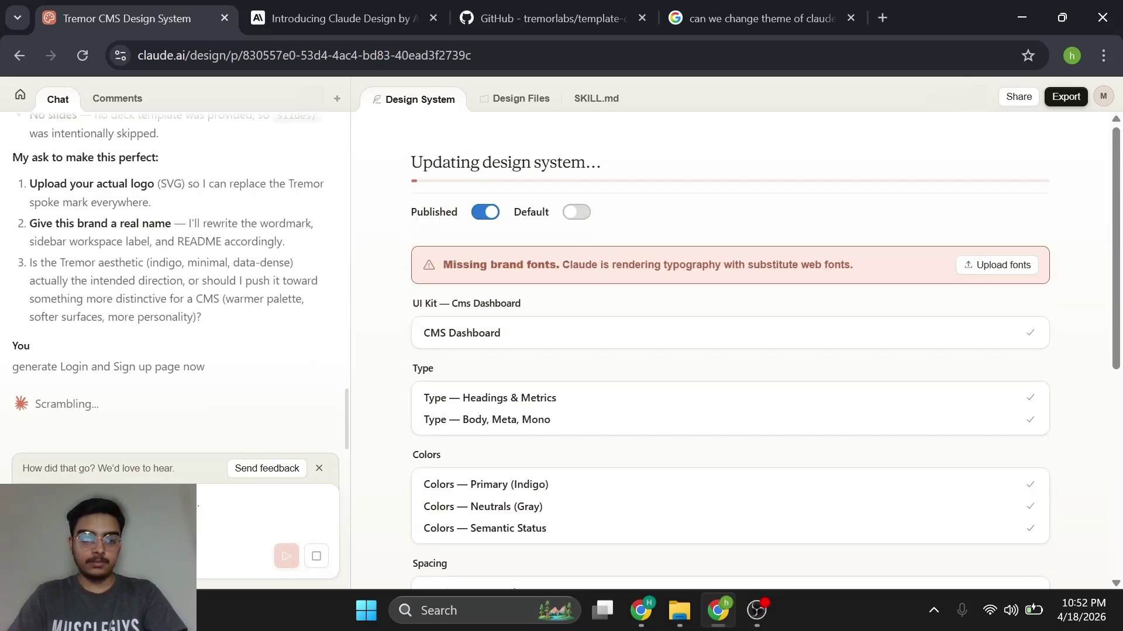
pyautogui.click(318, 468)
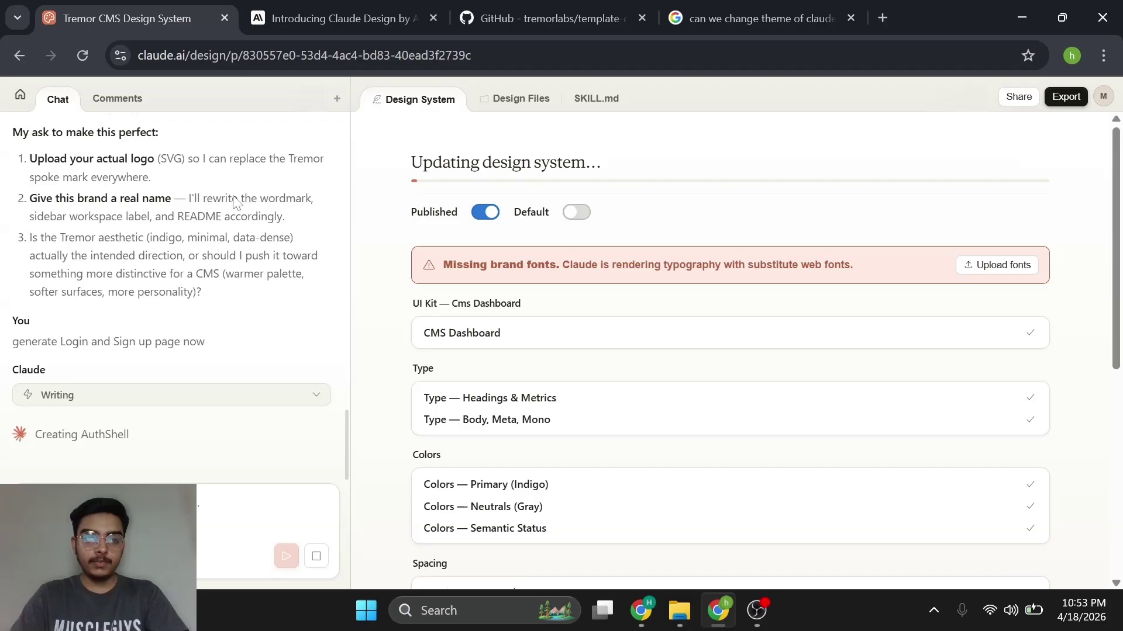
# Reread the chat notes on fonts, skipped slides and the requests for a logo and brand name
pyautogui.scroll(2, 237, 202)
pyautogui.moveTo(76, 168); pyautogui.dragTo(156, 199)
pyautogui.click(199, 211)
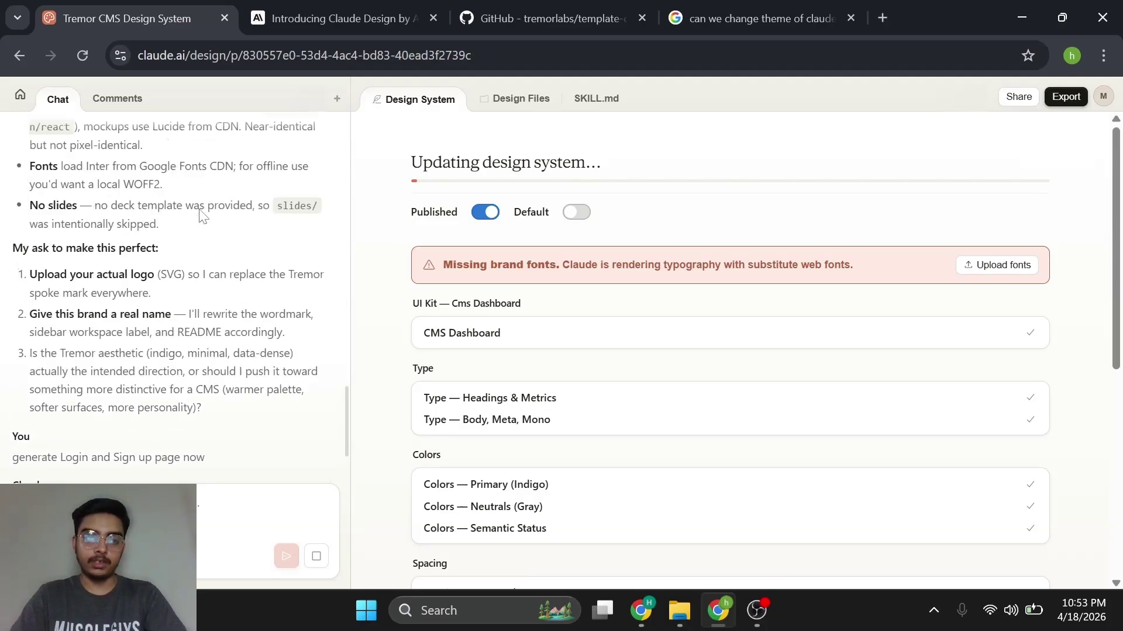
pyautogui.moveTo(30, 205); pyautogui.dragTo(78, 219)
pyautogui.click(113, 221)
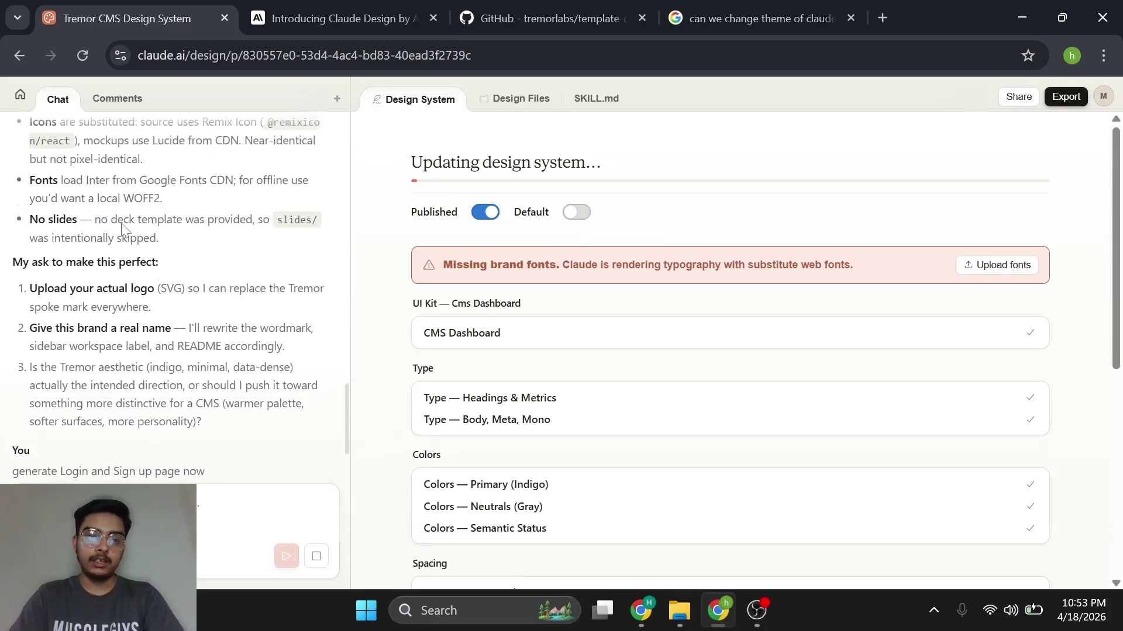
pyautogui.moveTo(23, 221); pyautogui.dragTo(169, 242)
pyautogui.click(170, 242)
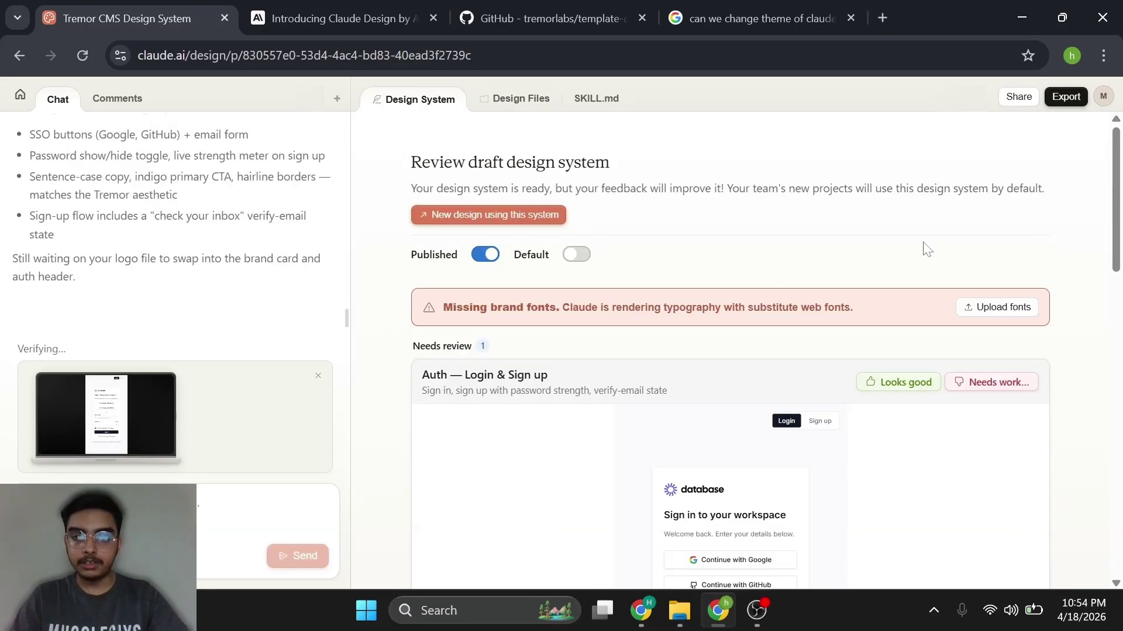
# Read the draft review note and examine the Auth — Login & Sign up card needing review
pyautogui.moveTo(416, 184); pyautogui.dragTo(801, 202)
pyautogui.click(801, 201)
pyautogui.scroll(-3, 752, 282)
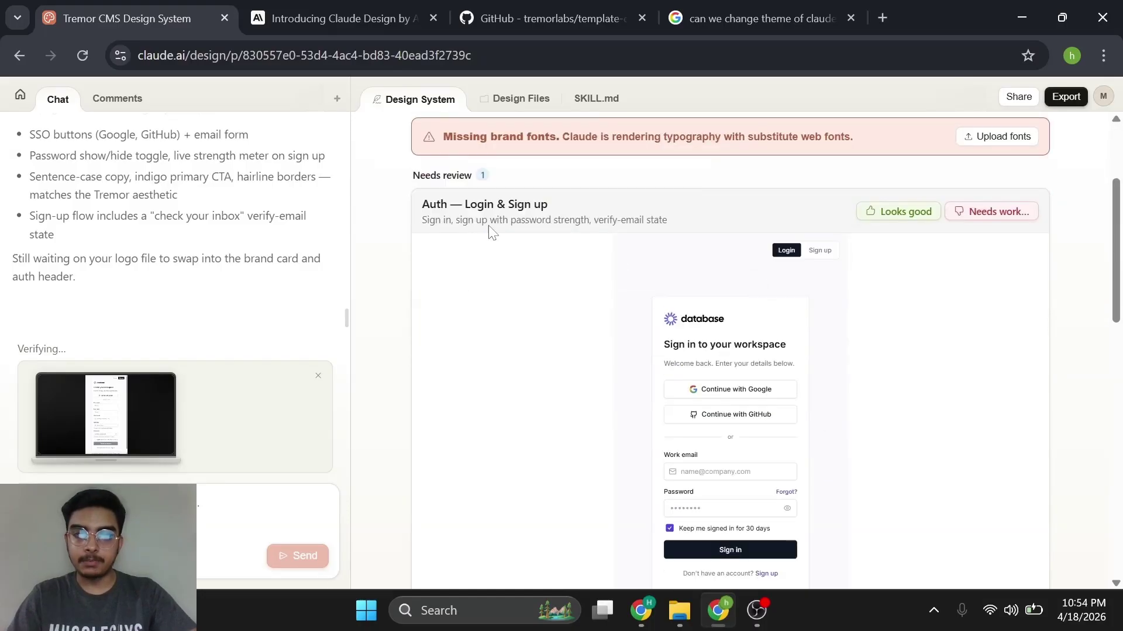
pyautogui.moveTo(484, 204); pyautogui.dragTo(577, 203)
pyautogui.click(577, 203)
pyautogui.scroll(-2, 715, 288)
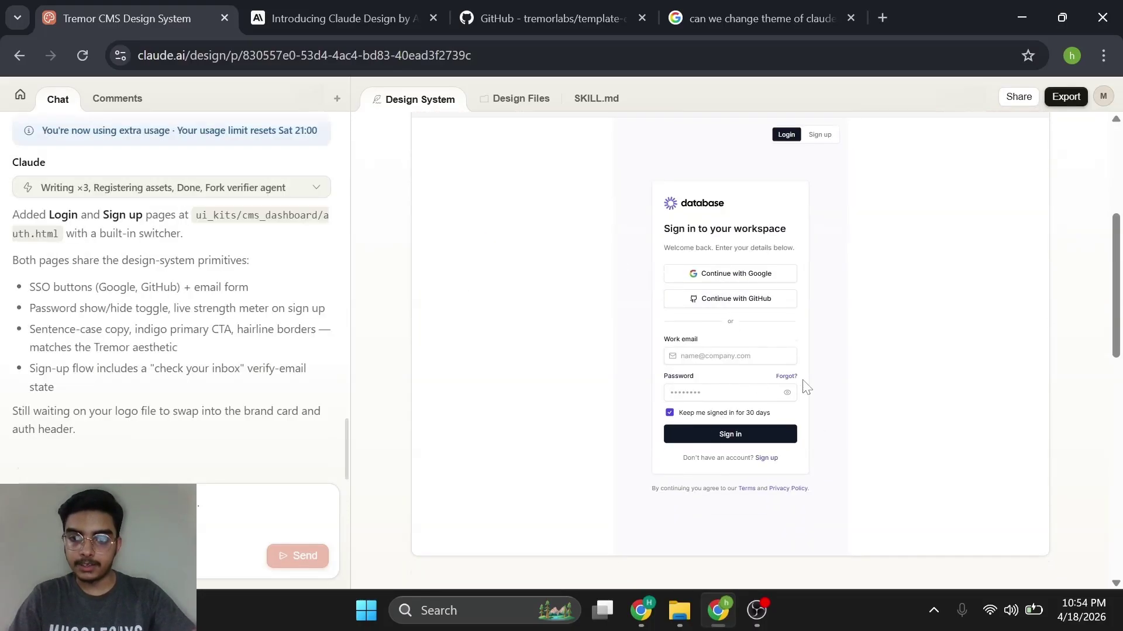
# Check the login preview's logo, Work email and Password fields, and compare its style with the GitHub template's preview
pyautogui.scroll(2, 764, 330)
pyautogui.scroll(-2, 764, 331)
pyautogui.click(763, 323)
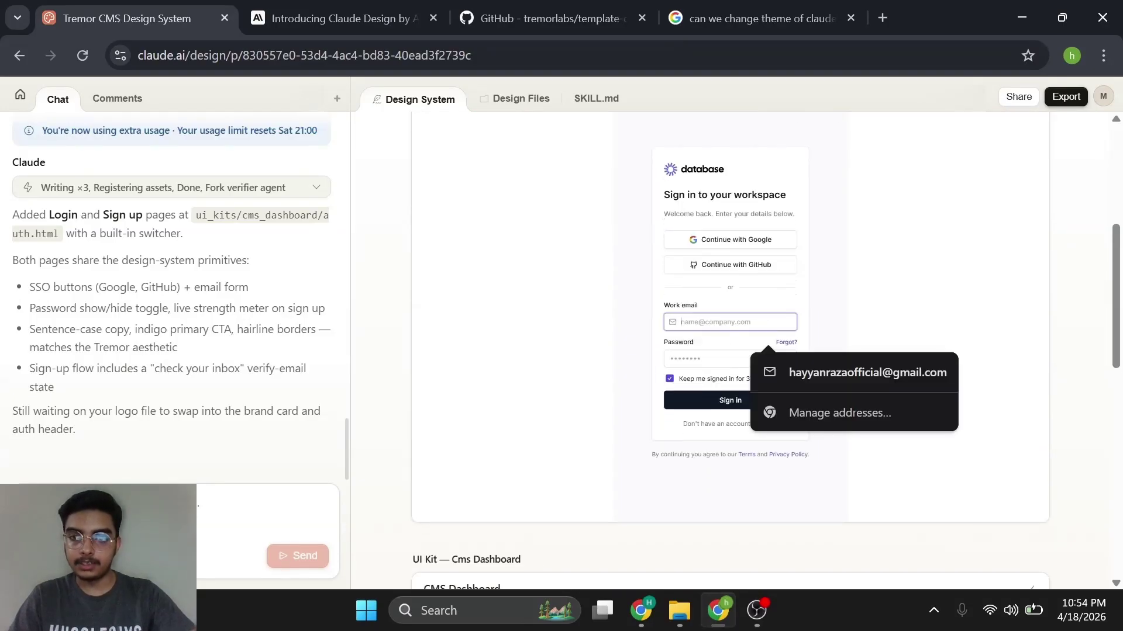
pyautogui.click(749, 294)
pyautogui.moveTo(695, 171); pyautogui.dragTo(722, 175)
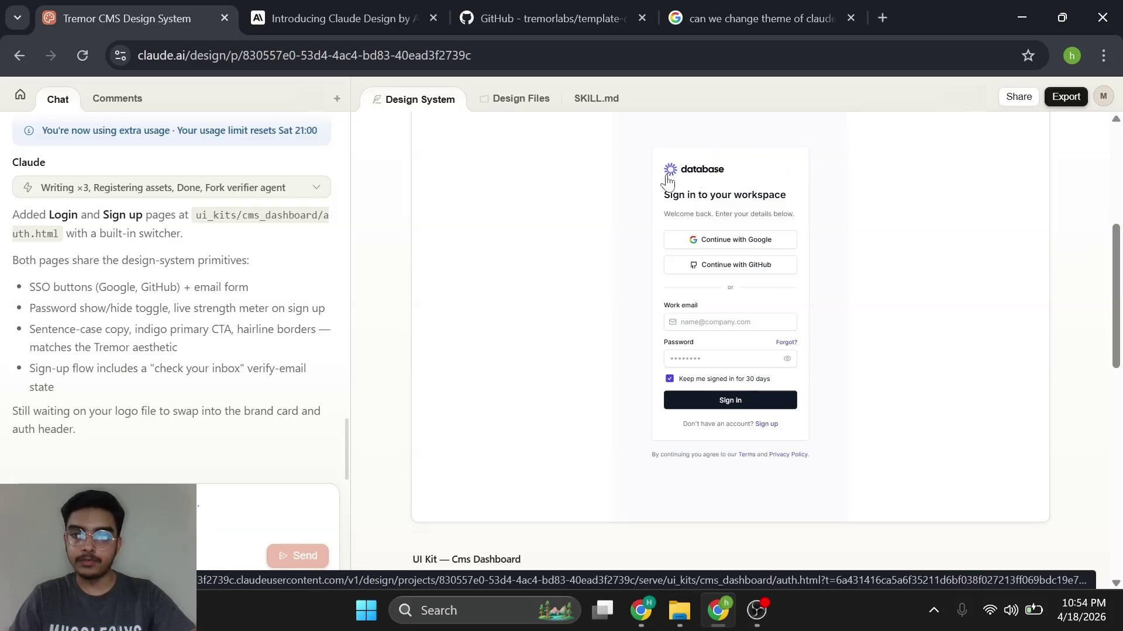
pyautogui.click(727, 323)
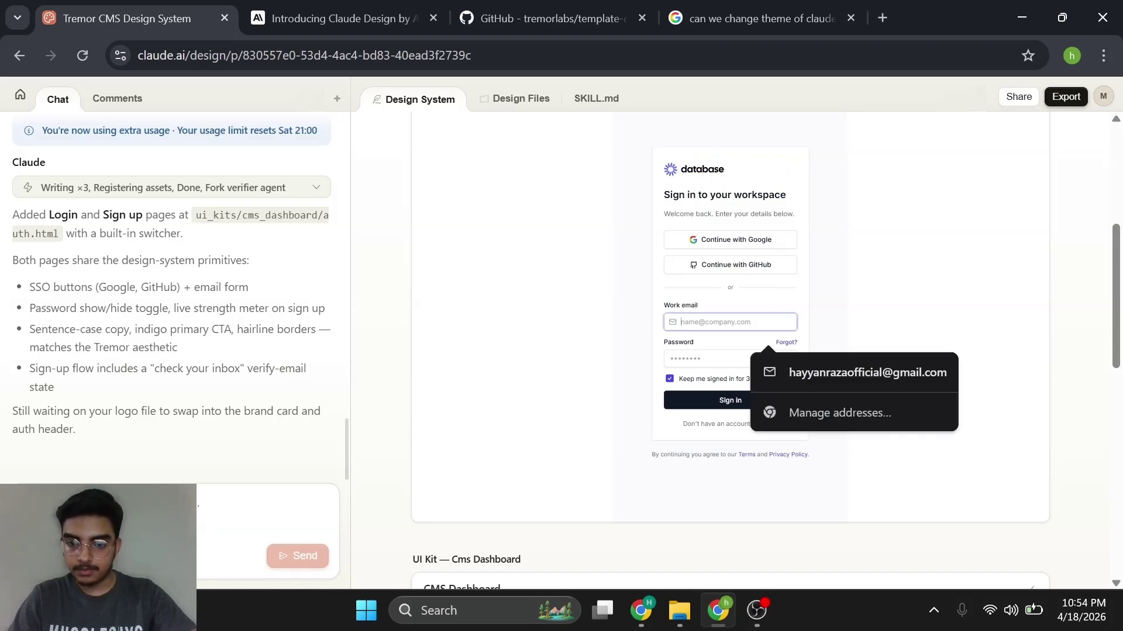
pyautogui.click(702, 358)
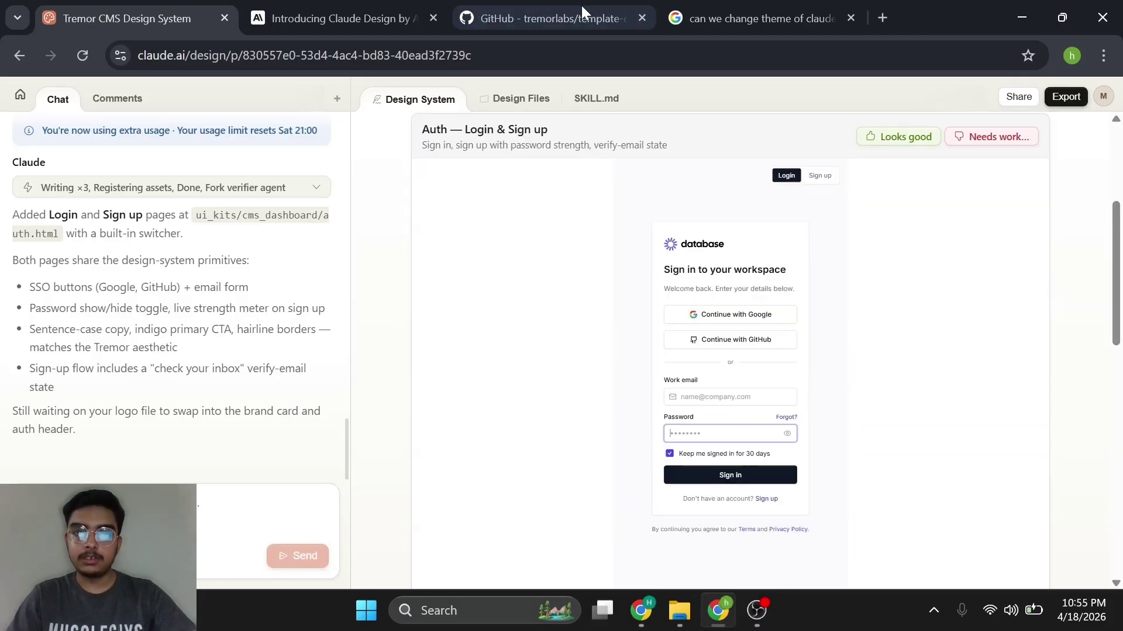
pyautogui.click(548, 3)
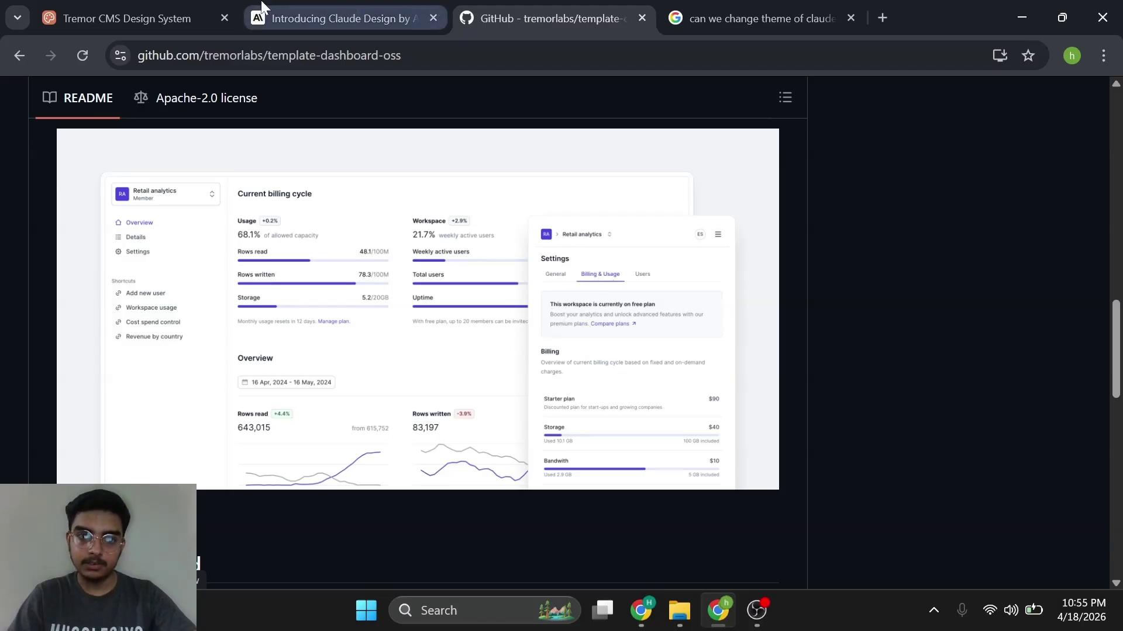
pyautogui.click(188, 5)
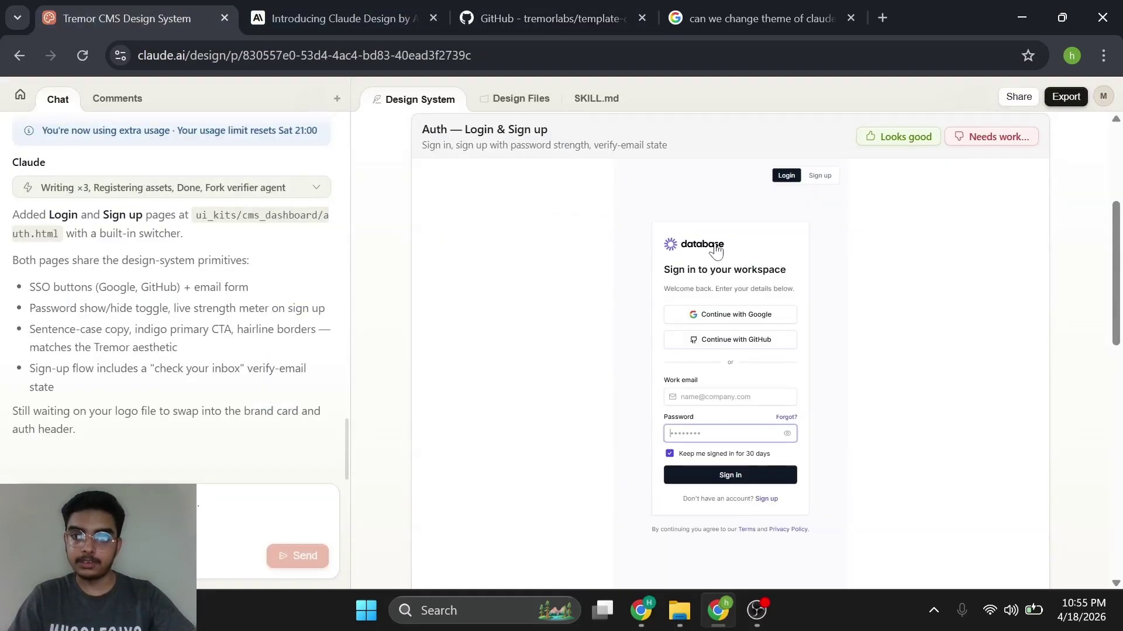
# Approve the Auth — Login & Sign up card and open the project's design files
pyautogui.click(907, 137)
pyautogui.scroll(4, 781, 290)
pyautogui.scroll(-3, 782, 290)
pyautogui.scroll(3, 781, 290)
pyautogui.click(509, 103)
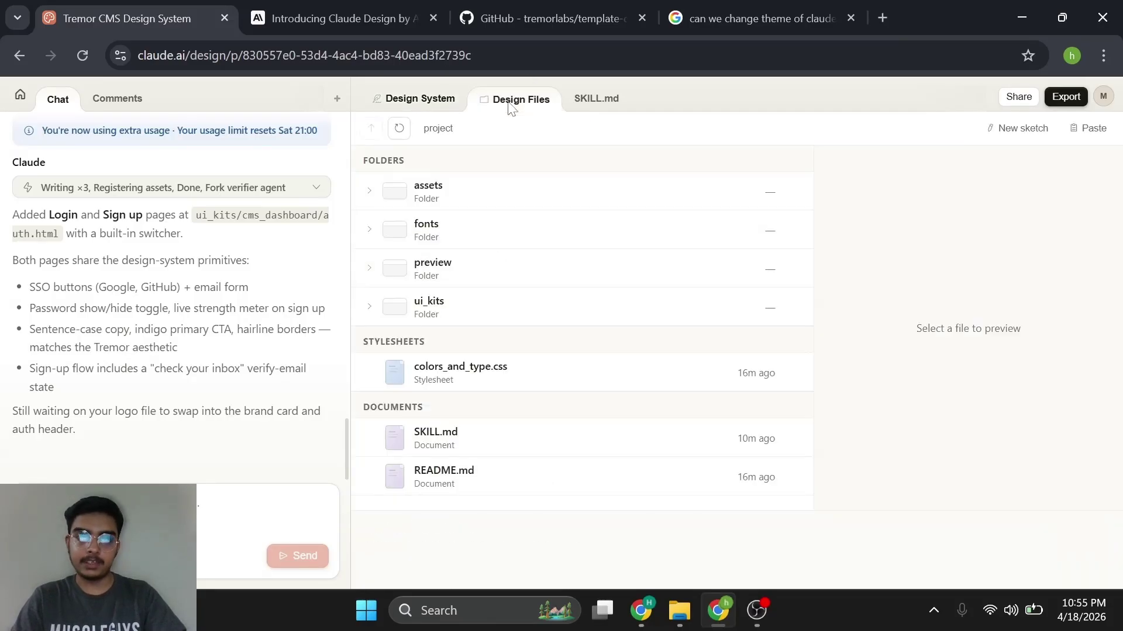
# Preview the colors_and_type.css stylesheet, look through the design system overview and return to the project's design files
pyautogui.click(444, 373)
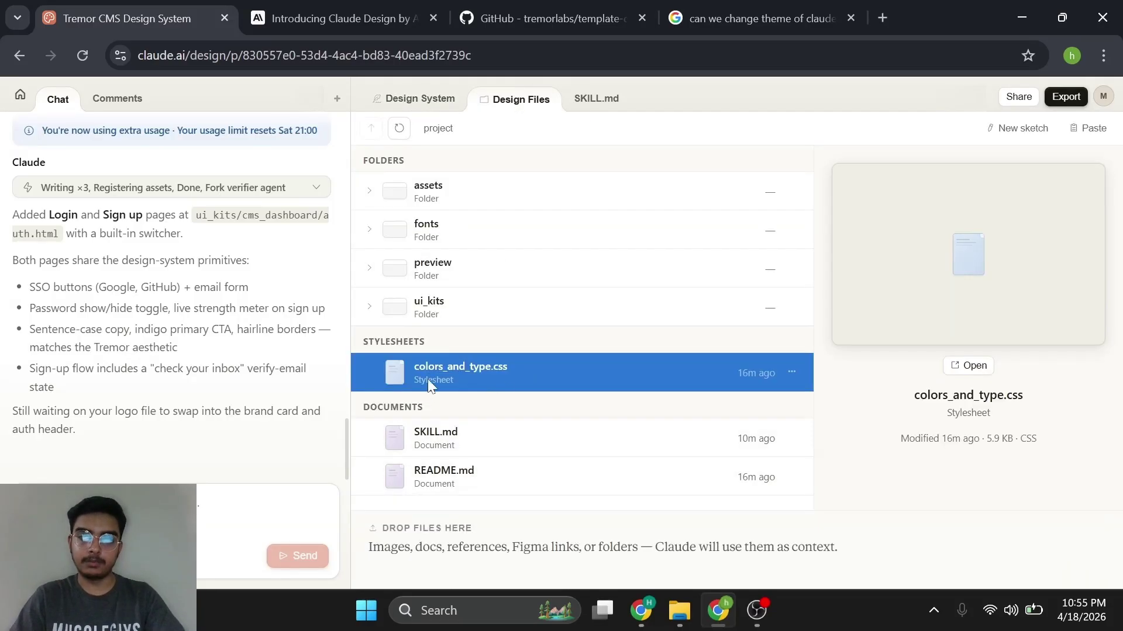
pyautogui.click(405, 104)
pyautogui.scroll(-8, 731, 351)
pyautogui.scroll(8, 731, 351)
pyautogui.scroll(5, 221, 288)
pyautogui.scroll(-6, 220, 288)
pyautogui.scroll(-8, 778, 432)
pyautogui.scroll(8, 777, 432)
pyautogui.click(517, 100)
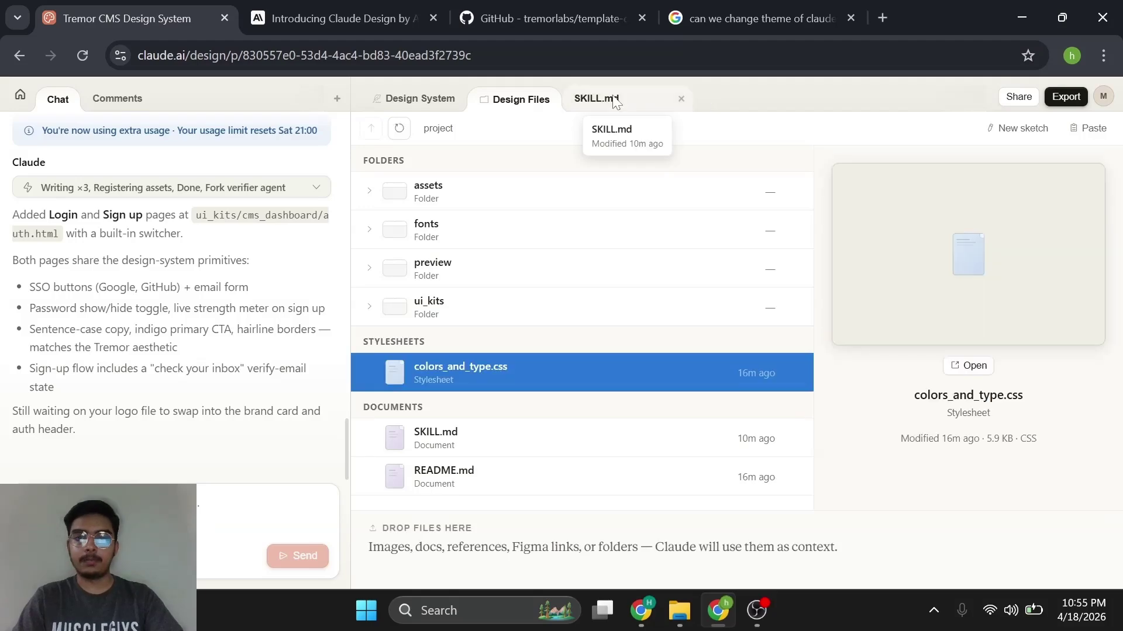
# Review the design system's Colors, Spacing, Components and Brand cards, and look back to the start of the chat history
pyautogui.click(420, 98)
pyautogui.scroll(-8, 468, 240)
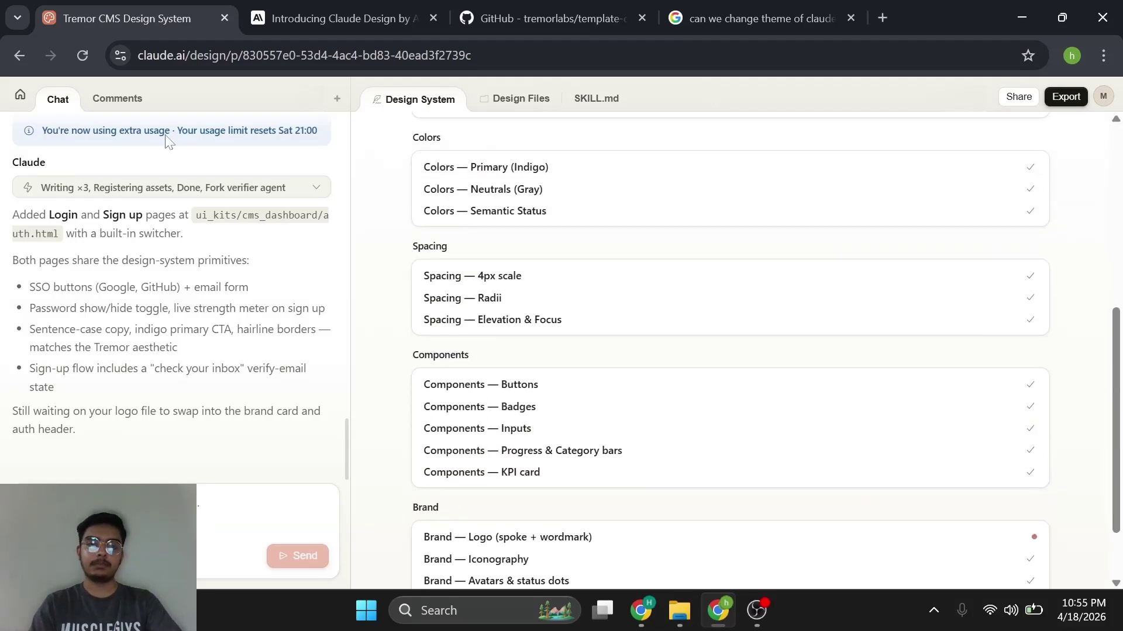
pyautogui.scroll(15, 65, 218)
pyautogui.scroll(-8, 68, 222)
pyautogui.scroll(15, 67, 222)
# Add a new chat to the project and switch back to the original chat
pyautogui.click(337, 98)
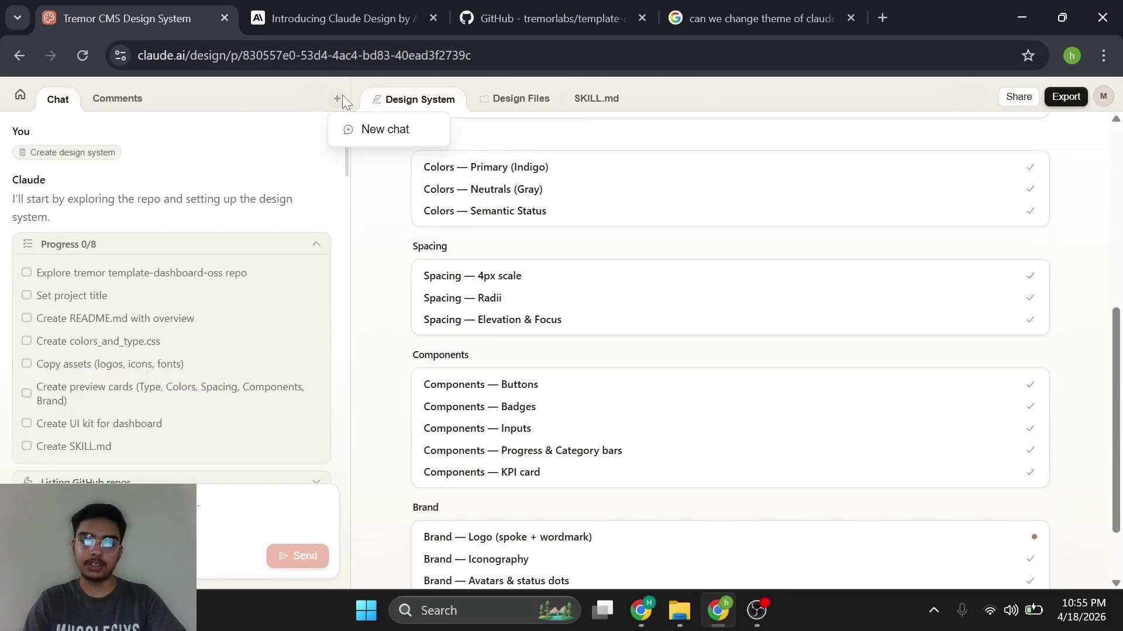
pyautogui.click(374, 126)
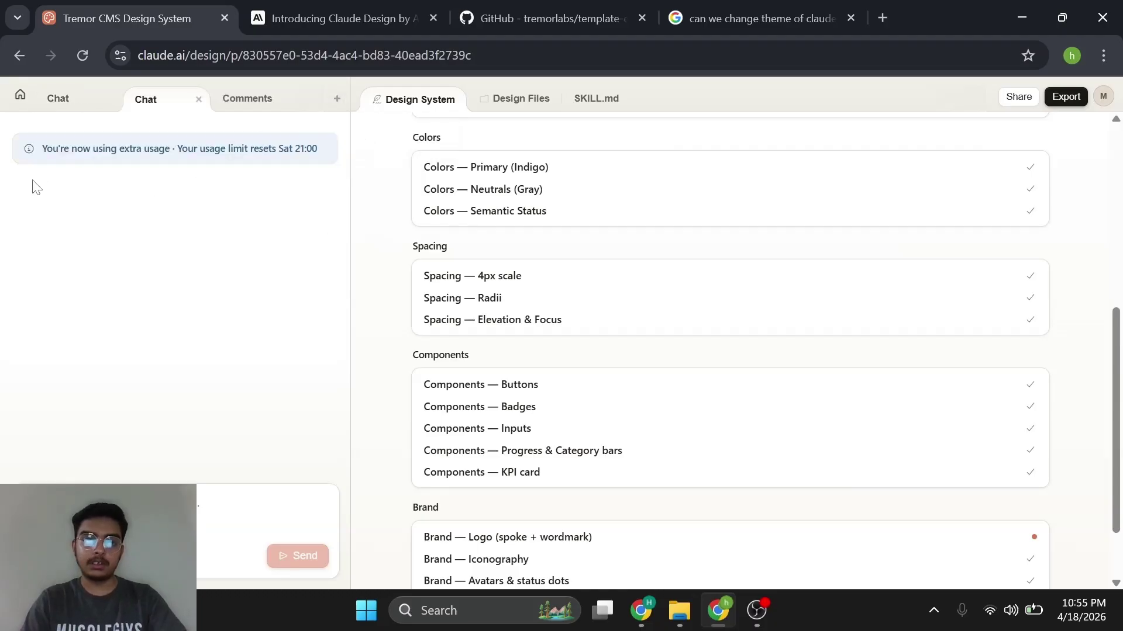
pyautogui.click(67, 98)
# Return to the Claude Design home page and compare the Slide deck, From template and Other options for new projects
pyautogui.click(21, 95)
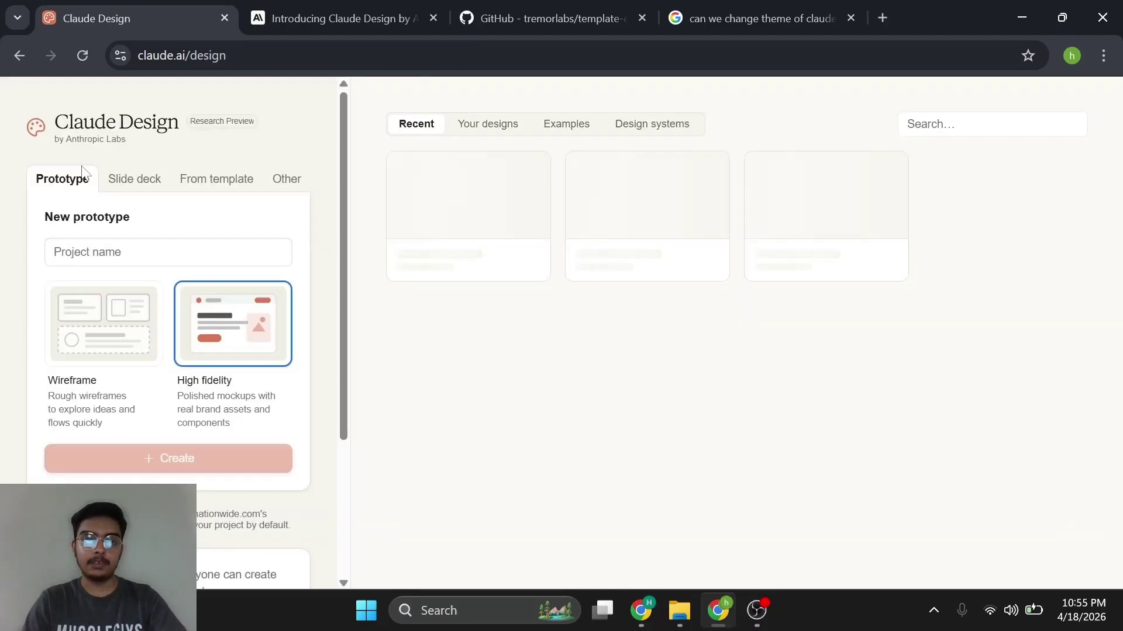
pyautogui.scroll(-4, 296, 326)
pyautogui.scroll(4, 236, 144)
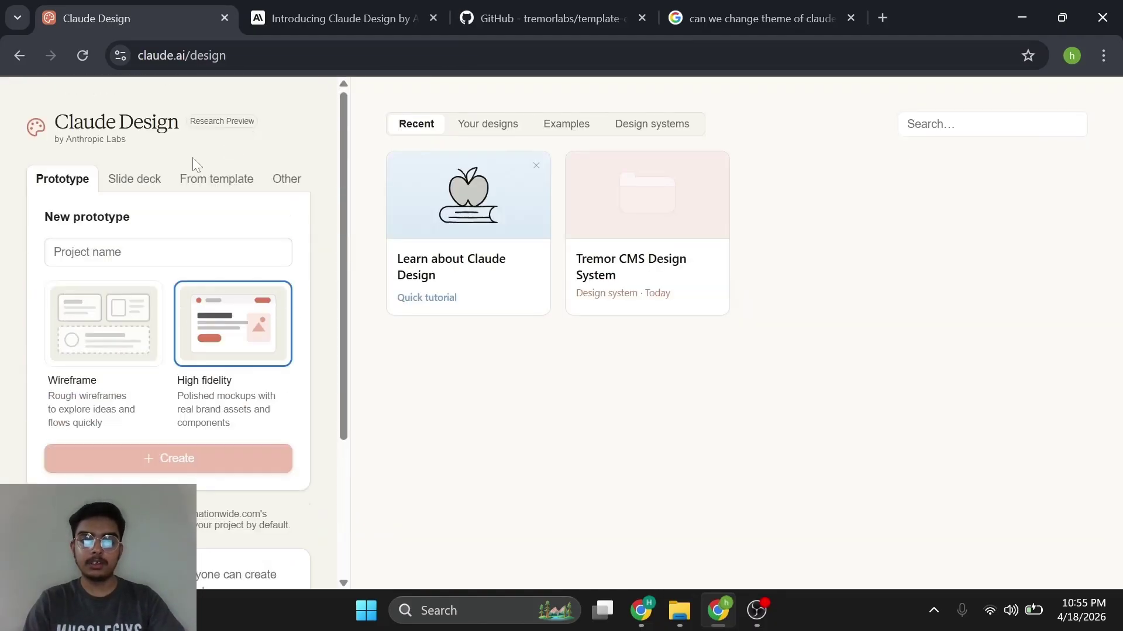
pyautogui.click(135, 183)
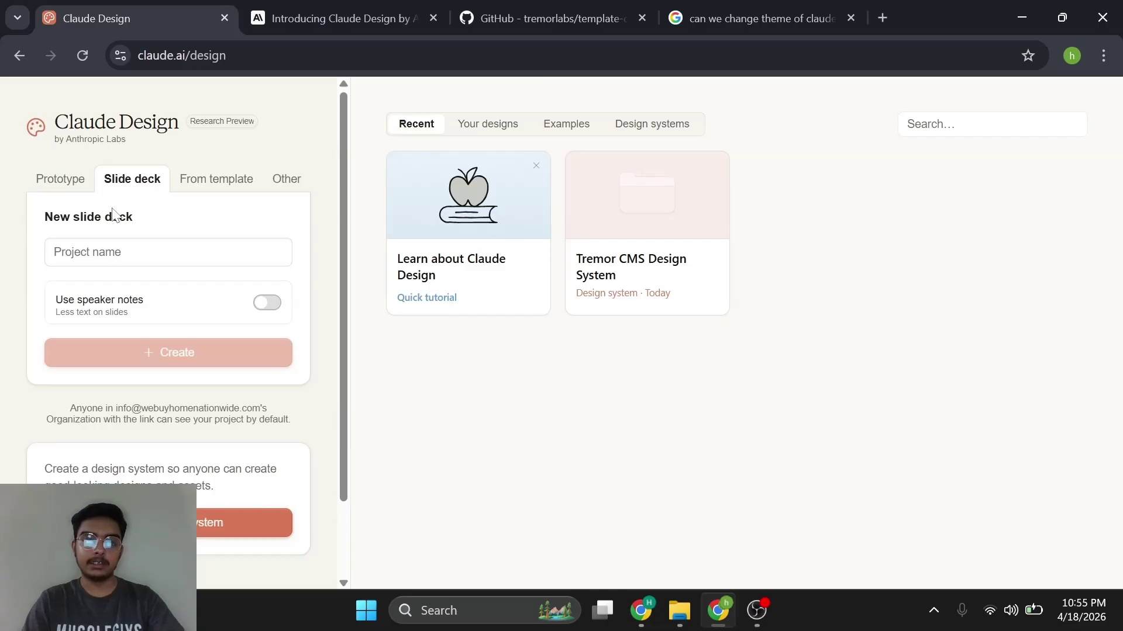
pyautogui.click(221, 181)
pyautogui.click(285, 180)
pyautogui.click(135, 179)
pyautogui.click(221, 181)
pyautogui.click(285, 179)
pyautogui.click(217, 180)
pyautogui.click(134, 179)
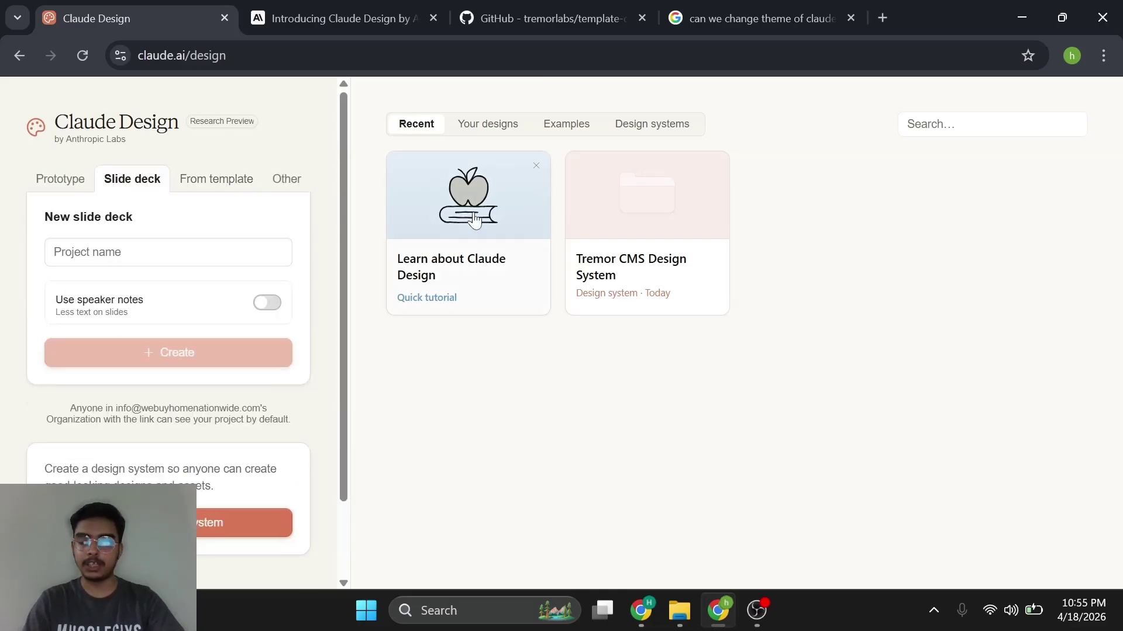